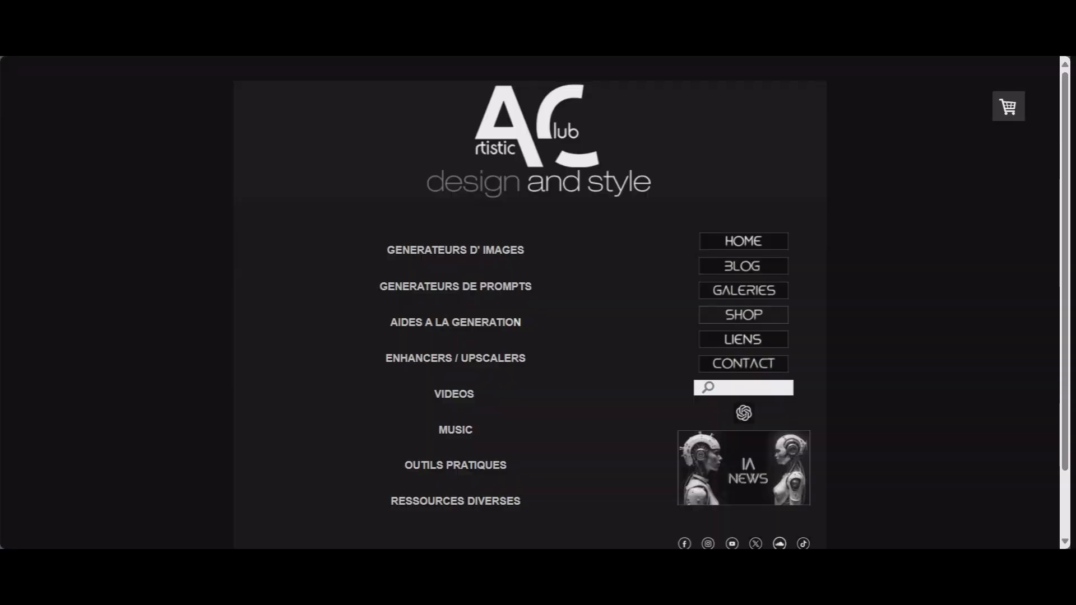
Step: Open the Ressources diverses page and look through its links, including the Bibliothèques IA and Impression / Supports sections
scroll(639, 325, down, 2)
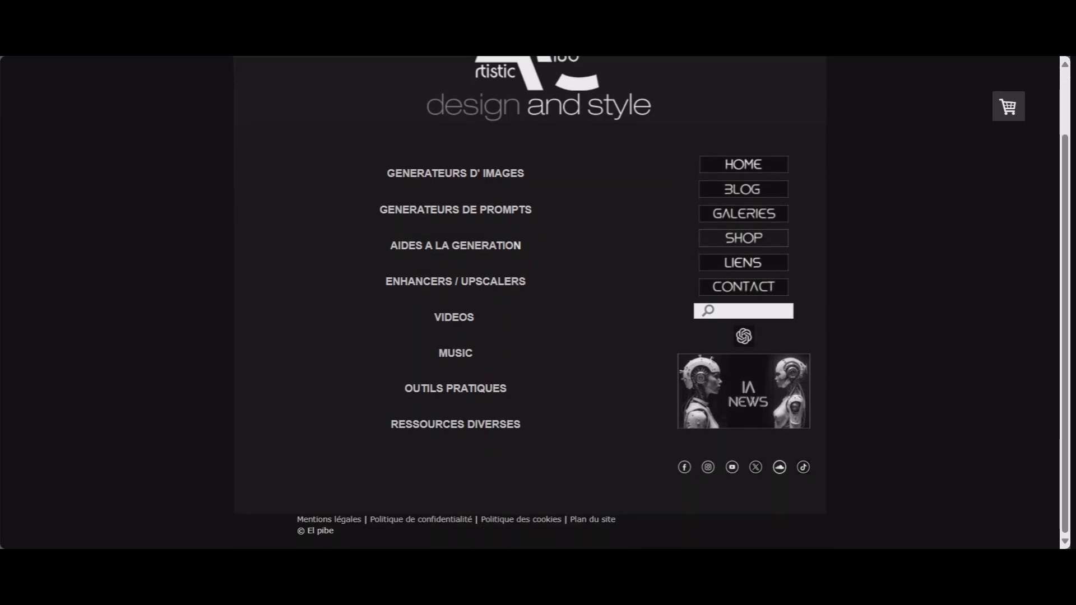
click(470, 433)
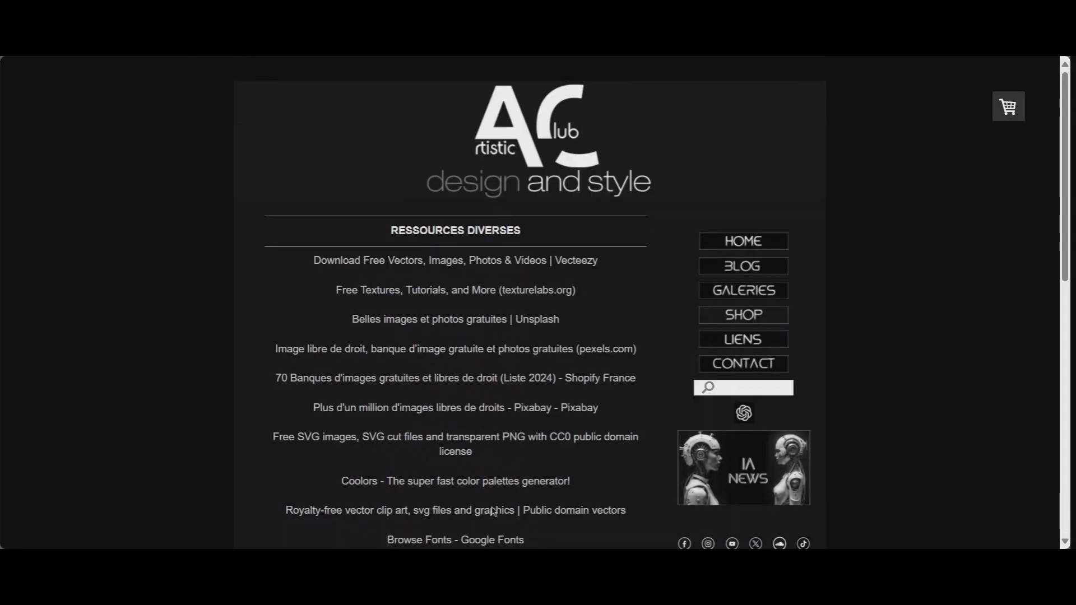
scroll(329, 334, down, 4)
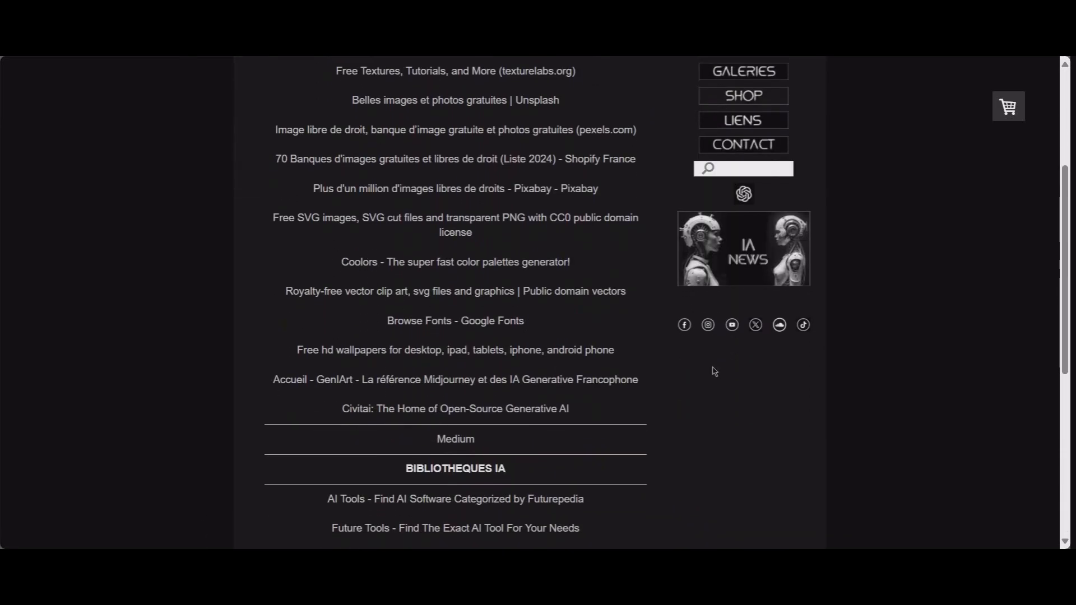
scroll(213, 308, down, 2)
scroll(550, 317, down, 5)
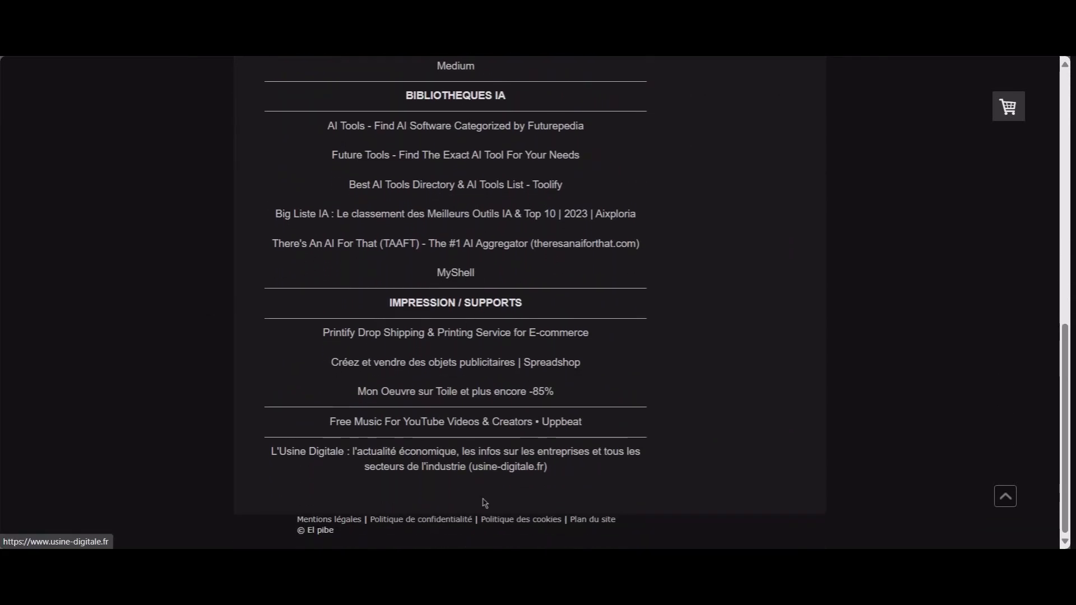
scroll(504, 403, up, 3)
scroll(560, 437, up, 7)
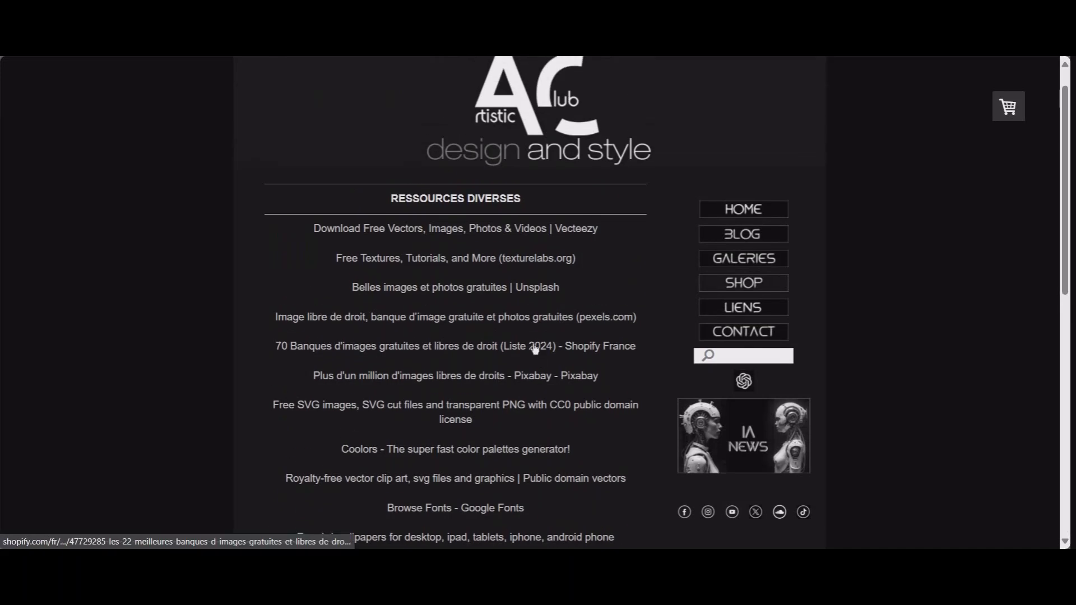
scroll(521, 386, down, 1)
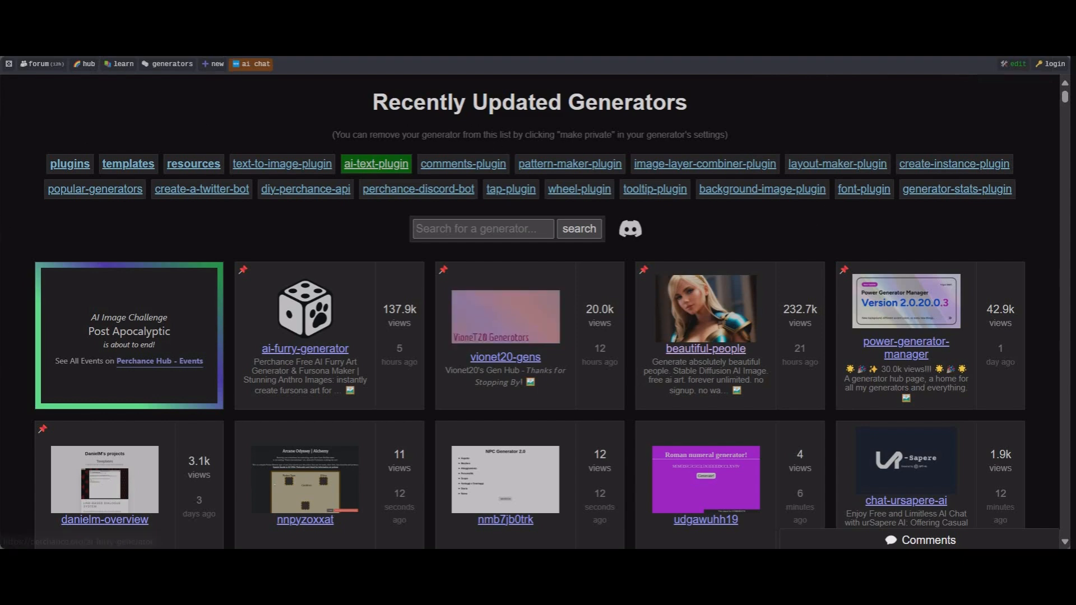
Step: Look through Perchance's Recently Updated Generators, and dismiss the advertisement on the AI Image Generator page
scroll(455, 297, down, 10)
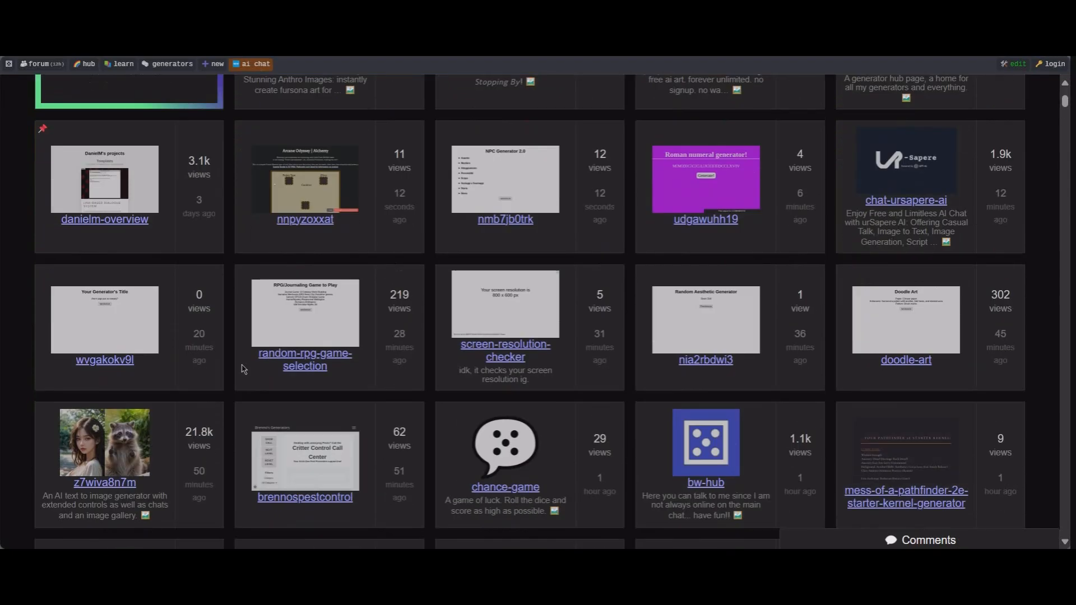
scroll(455, 294, down, 10)
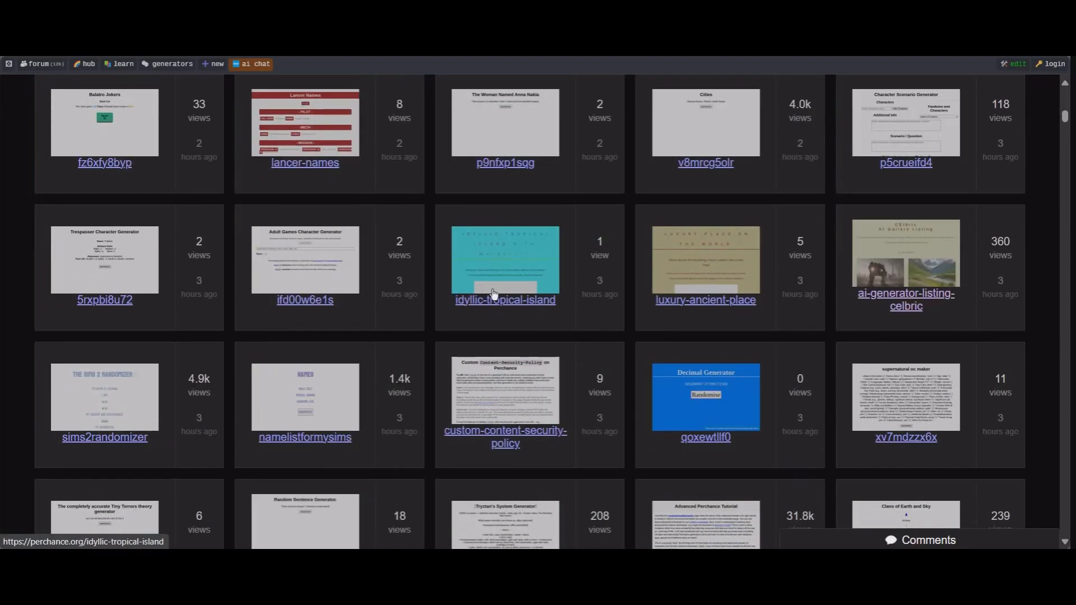
scroll(493, 294, down, 10)
scroll(493, 295, down, 15)
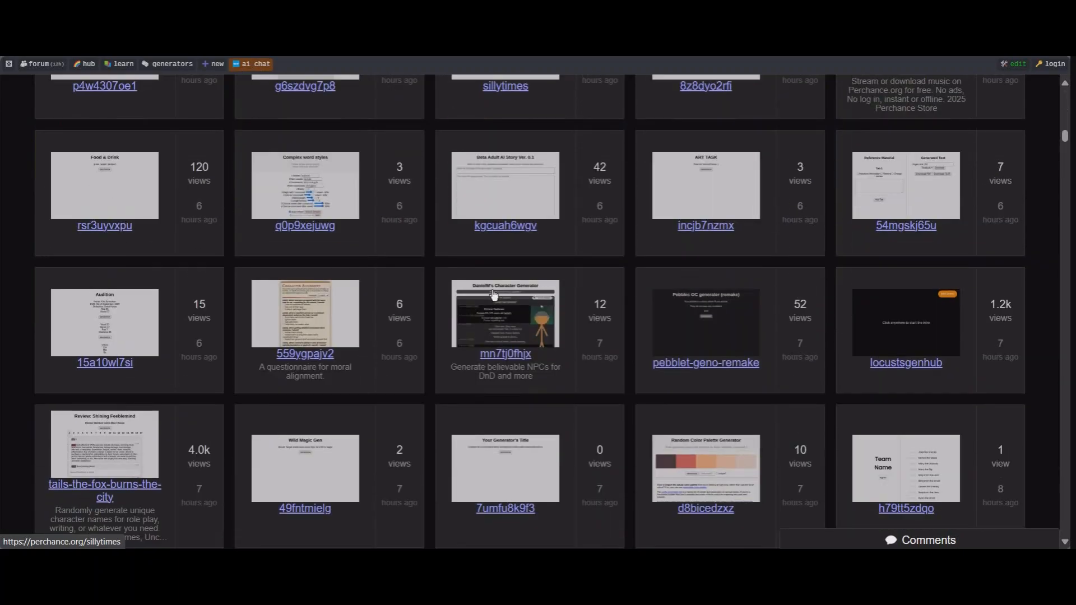
scroll(493, 294, down, 15)
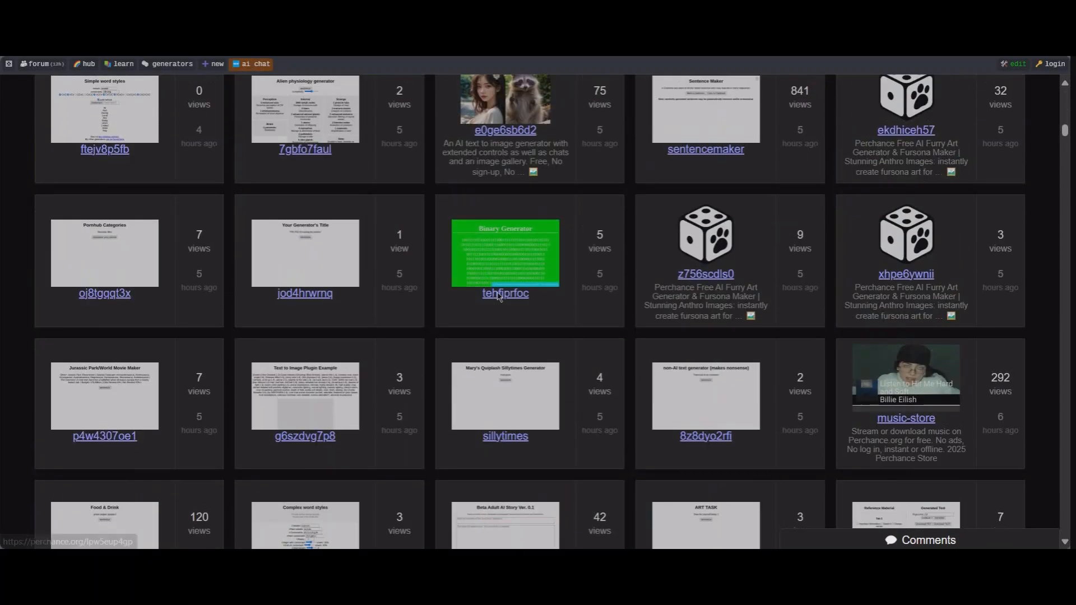
scroll(497, 297, up, 15)
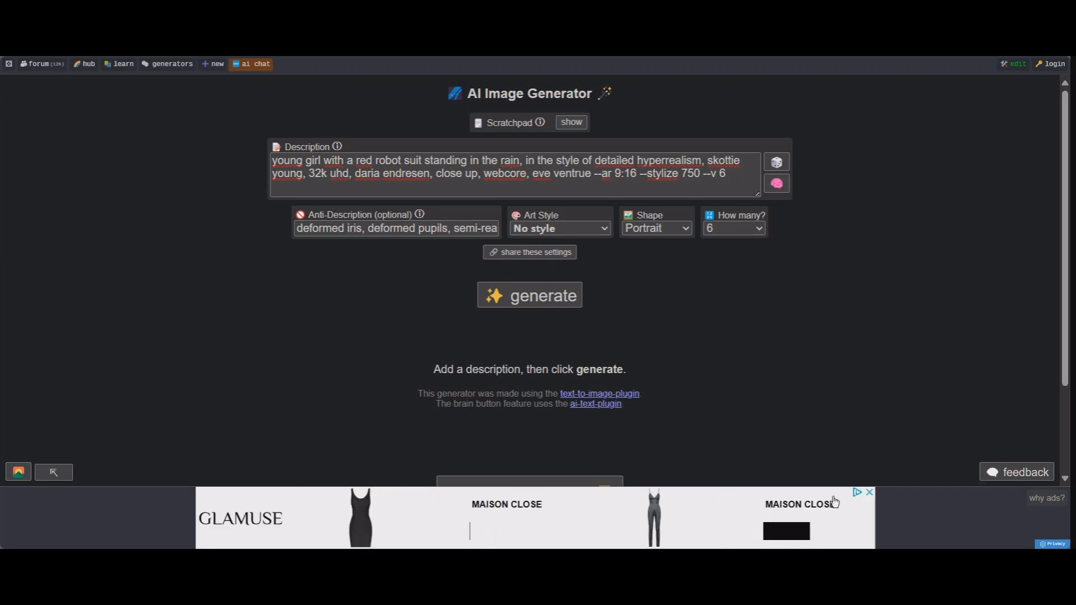
click(868, 493)
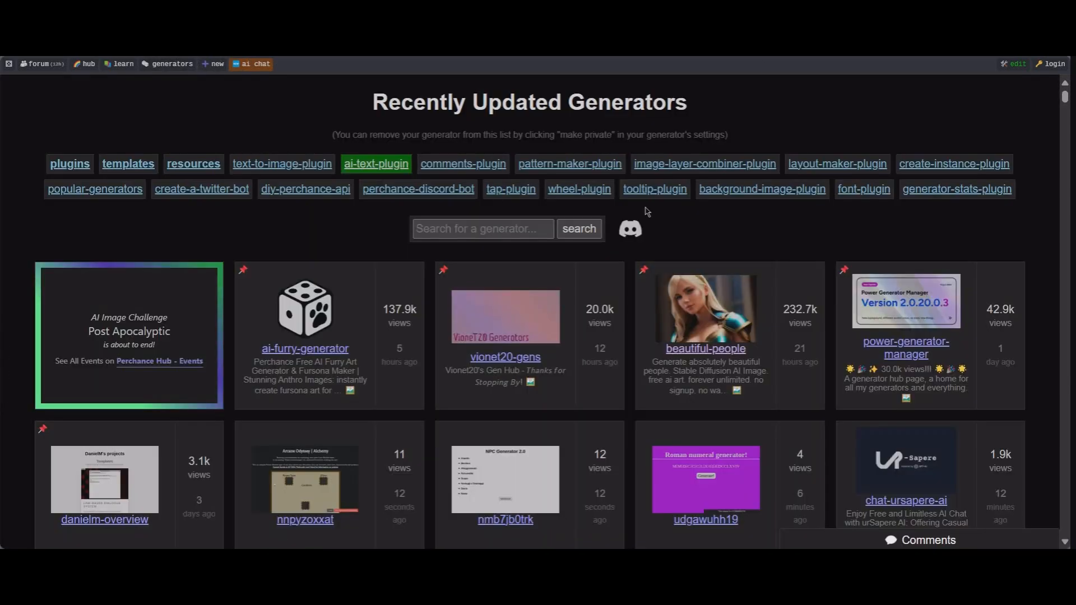
Step: Browse further down the Recently Updated Generators gallery to examine the variety of generators, including those updated a day ago
scroll(647, 211, down, 12)
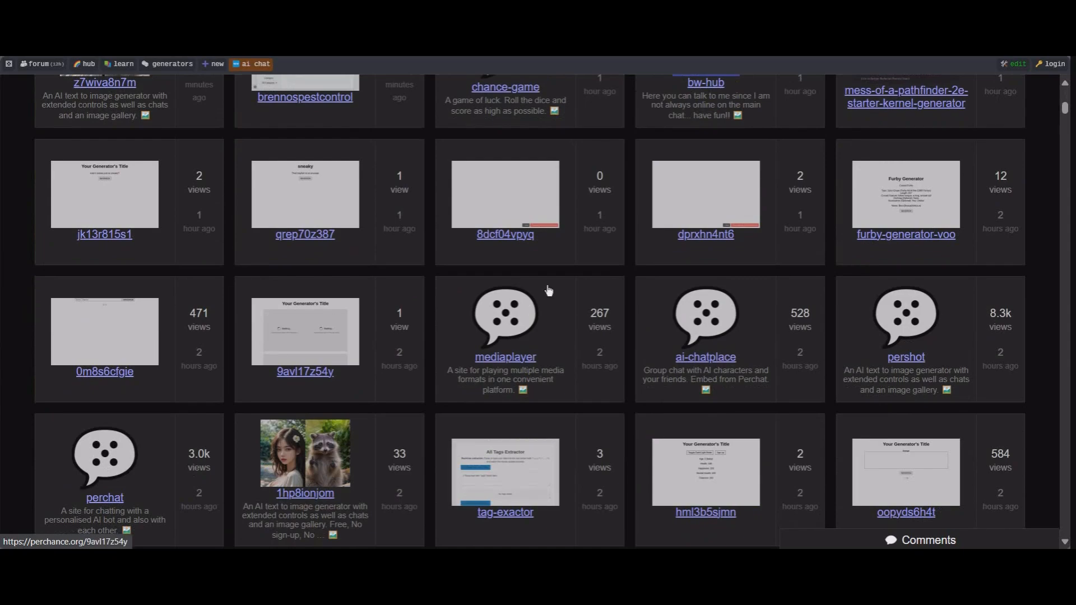
scroll(548, 290, down, 7)
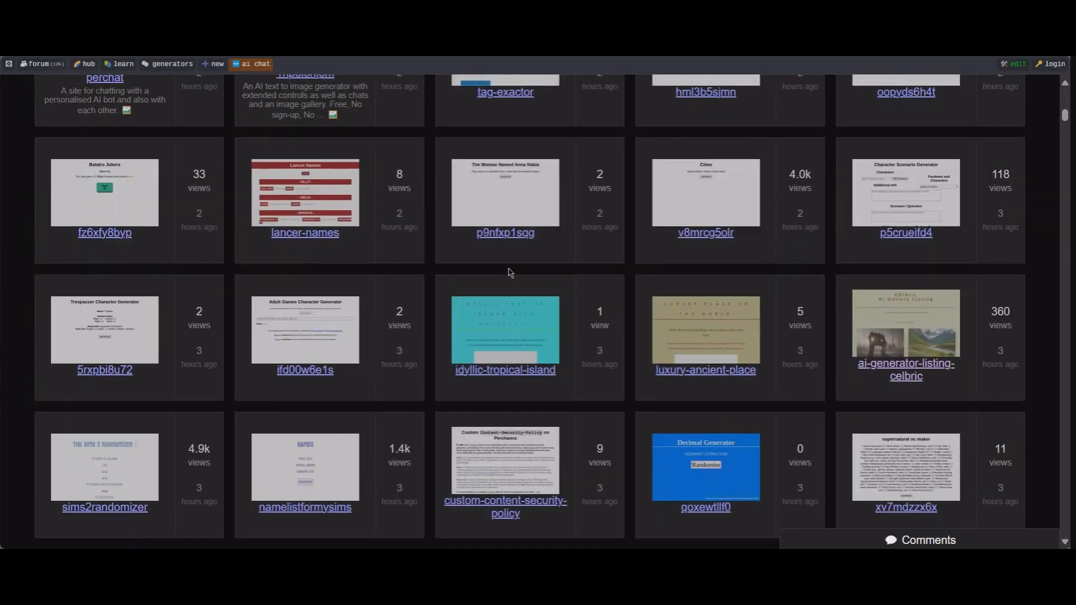
scroll(510, 274, down, 20)
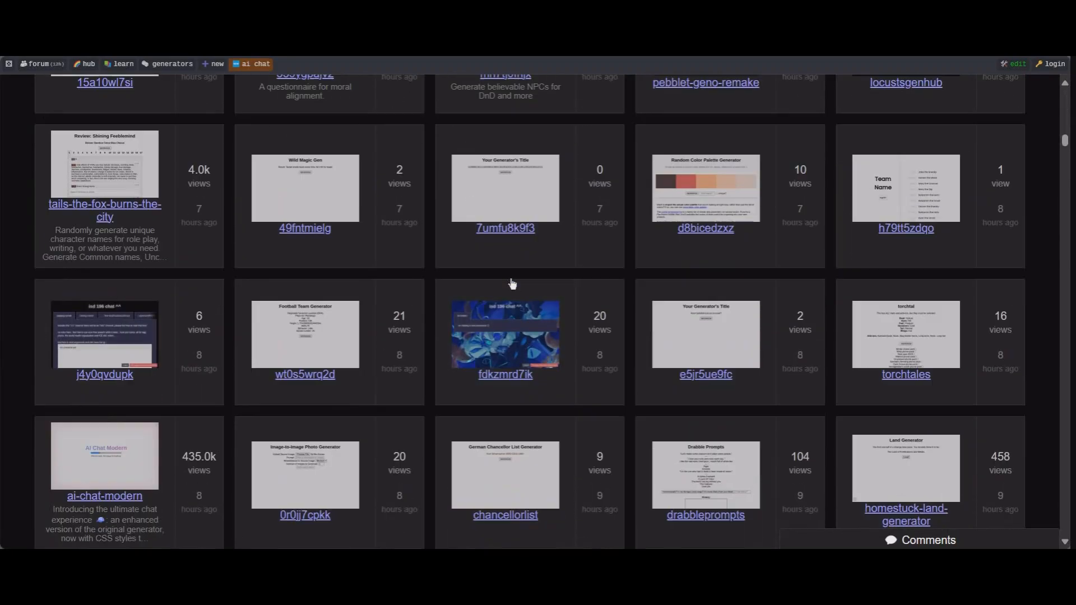
scroll(512, 284, down, 8)
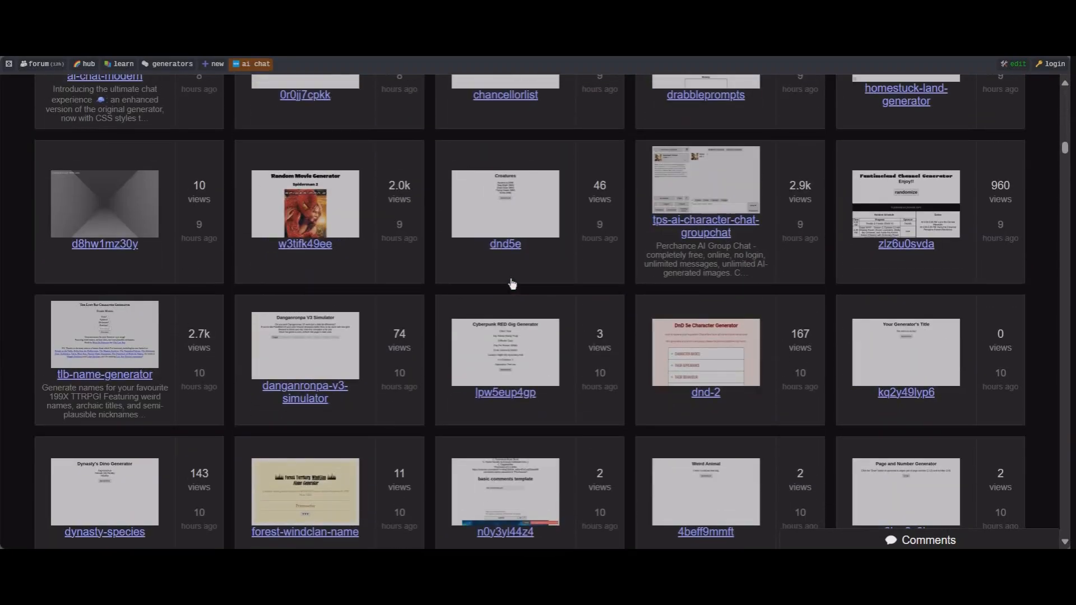
scroll(512, 284, down, 20)
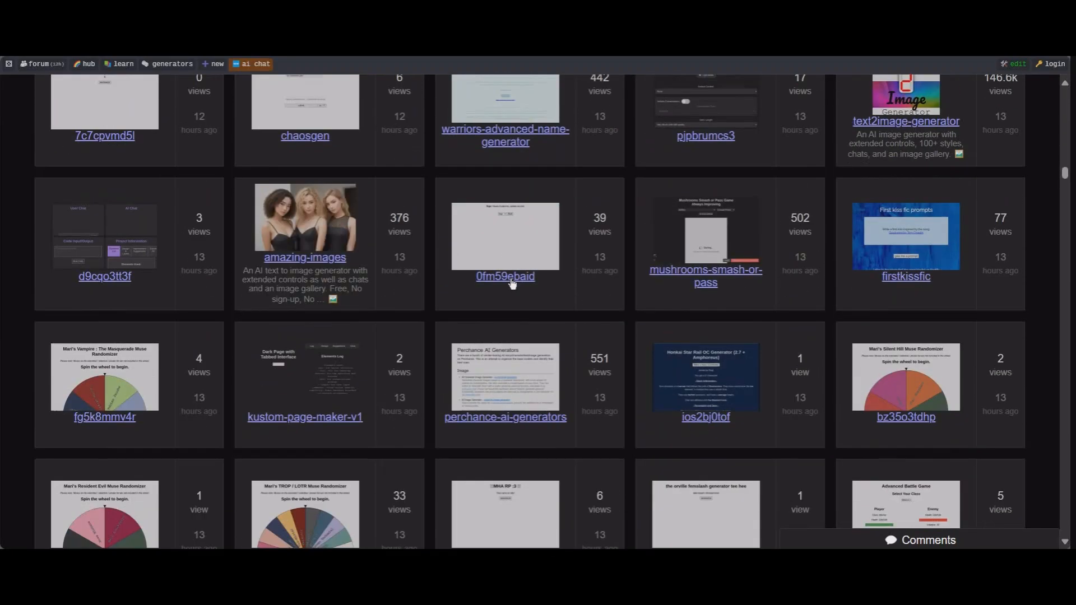
scroll(523, 276, down, 6)
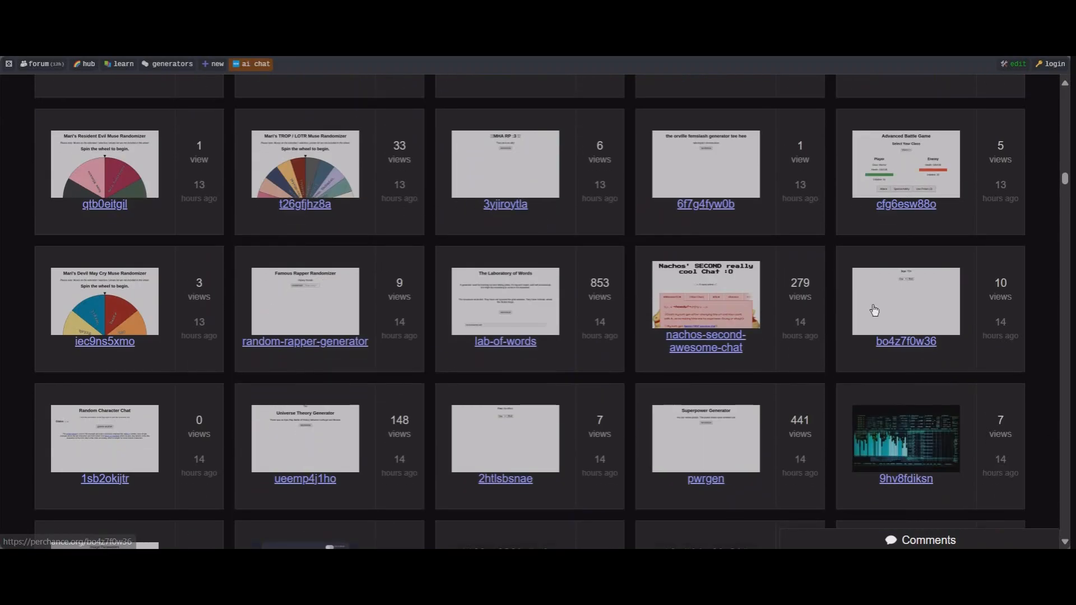
scroll(874, 310, down, 18)
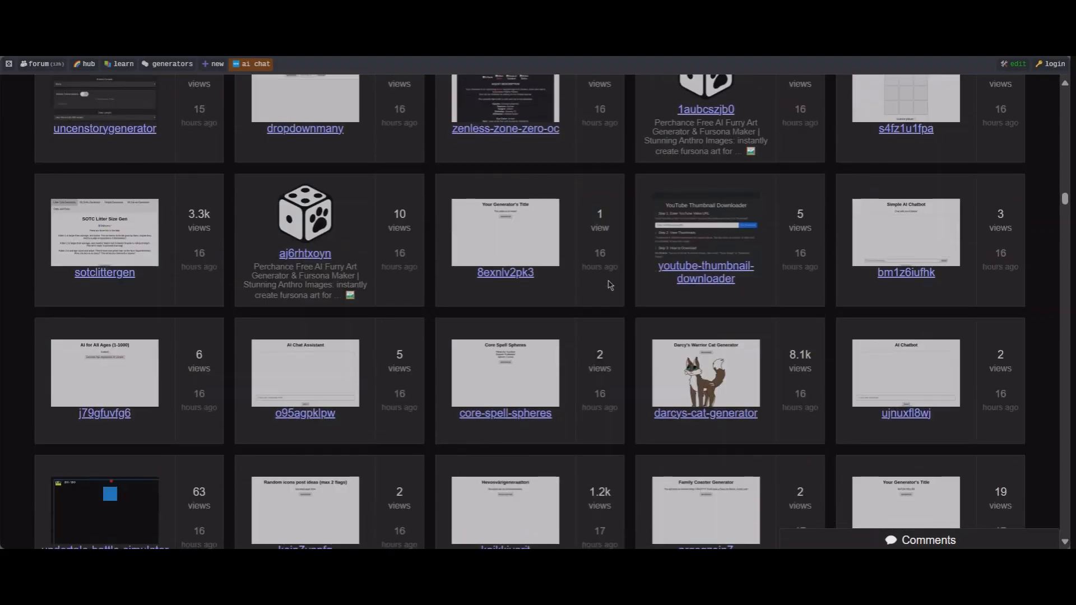
scroll(560, 274, down, 20)
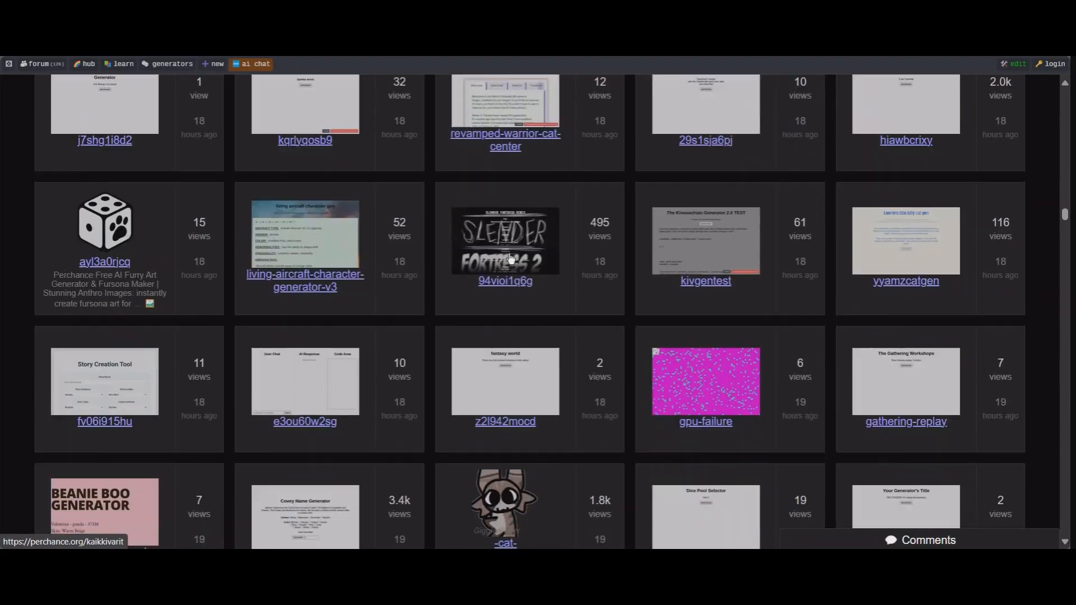
scroll(511, 258, down, 5)
scroll(347, 182, down, 14)
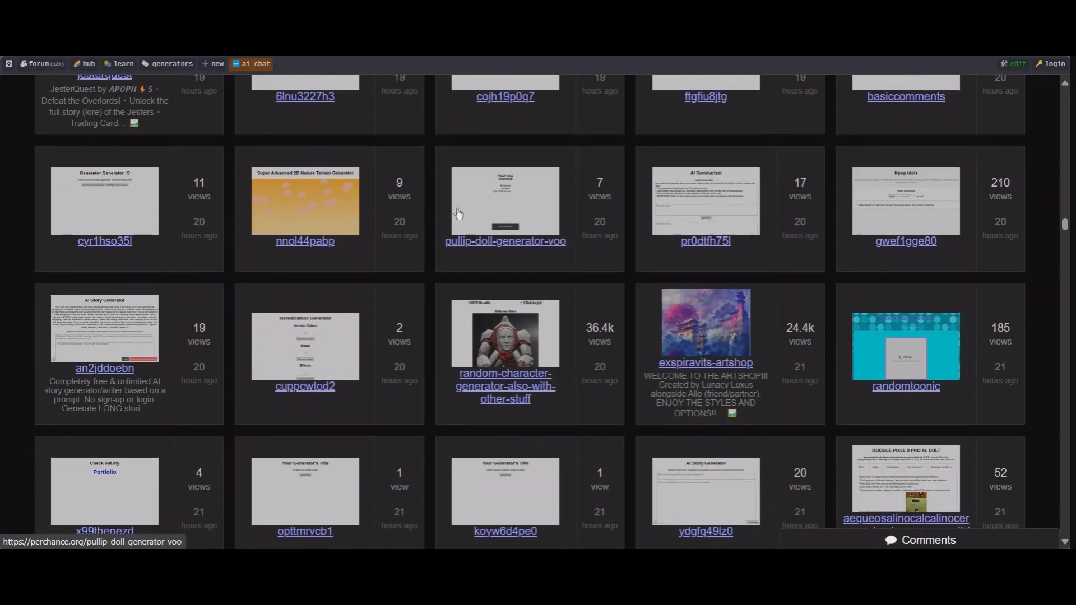
scroll(439, 228, down, 15)
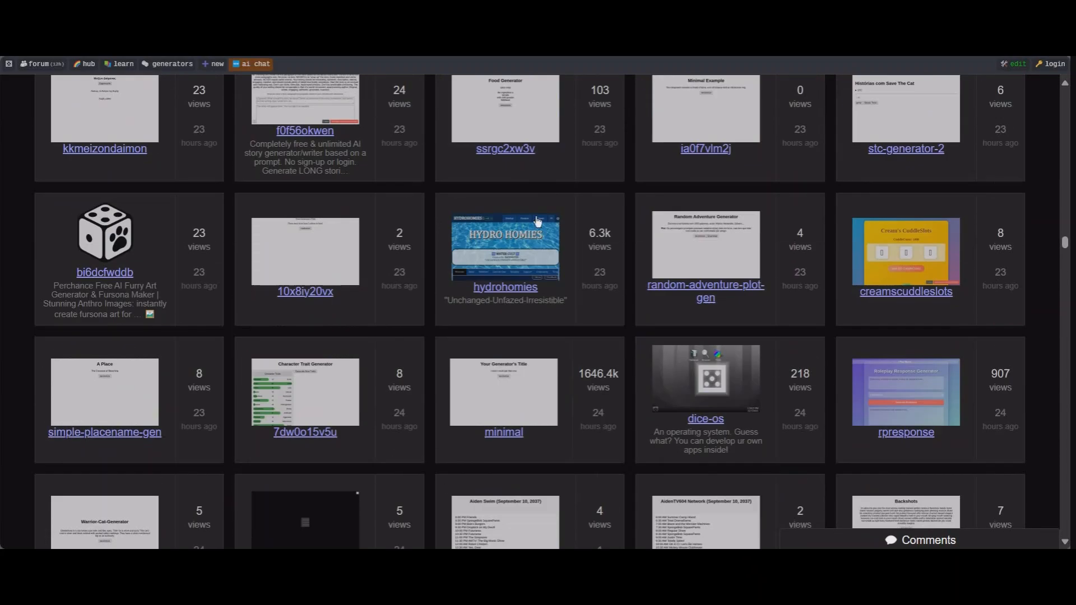
scroll(486, 199, down, 15)
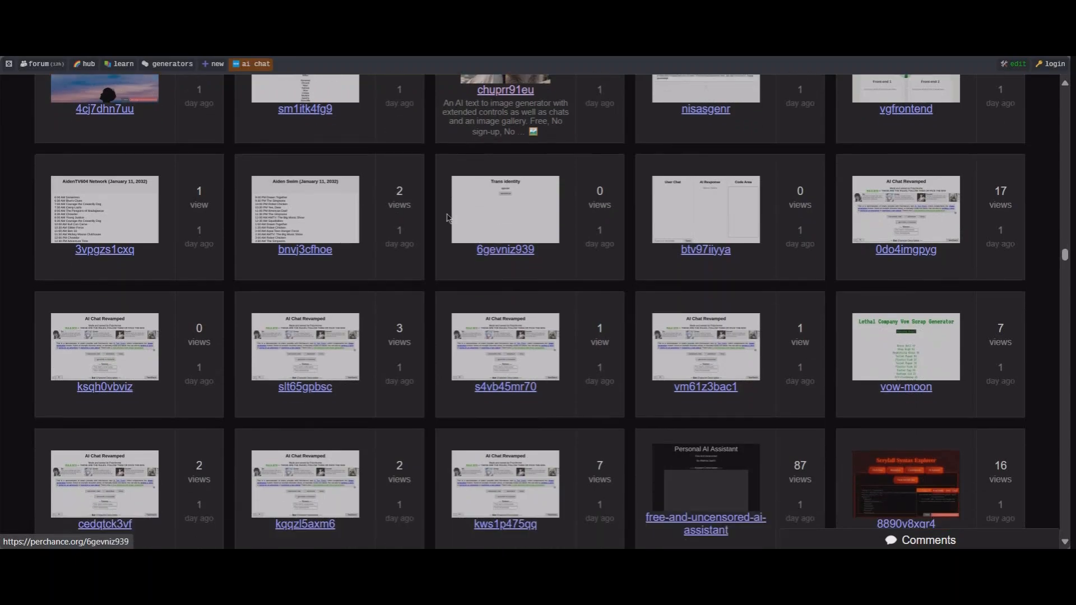
scroll(449, 225, down, 15)
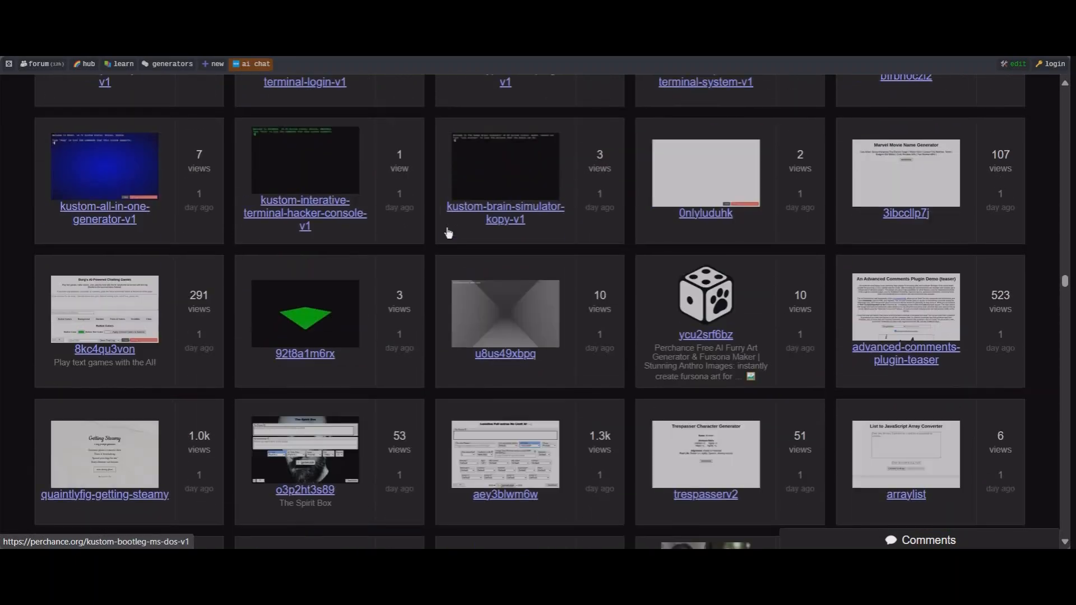
scroll(505, 344, up, 10)
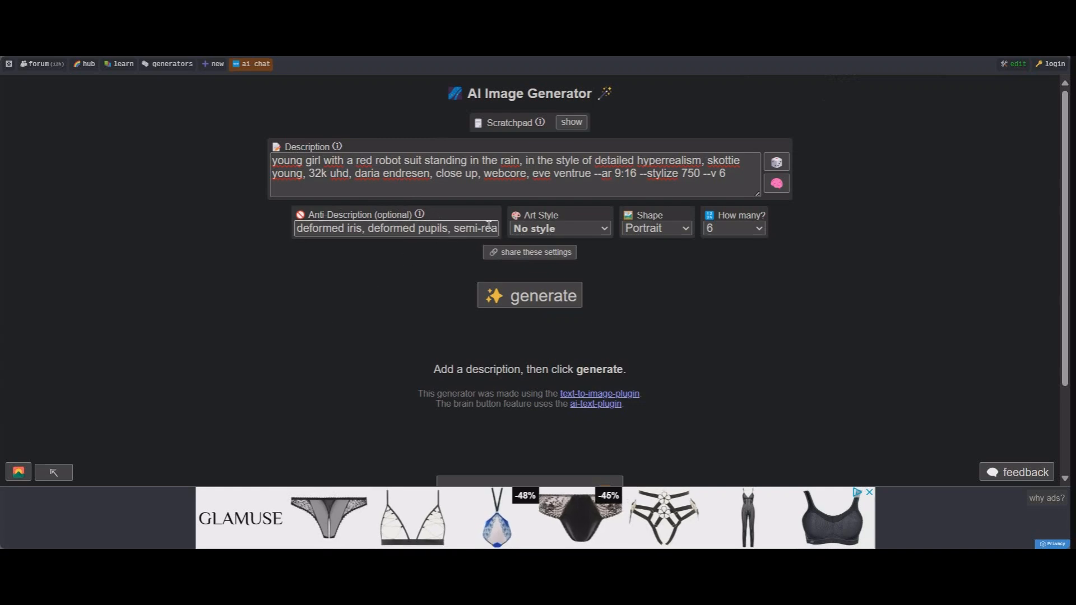
Step: Review the available art styles and image shapes in the AI Image Generator, keeping No style and Portrait
click(605, 229)
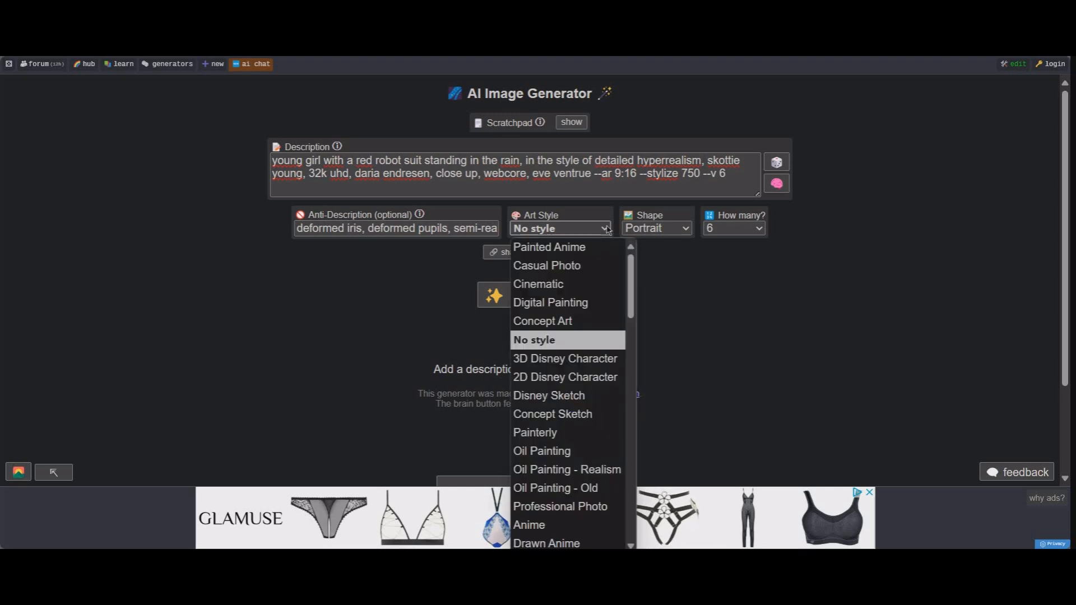
scroll(533, 315, down, 5)
scroll(532, 315, down, 15)
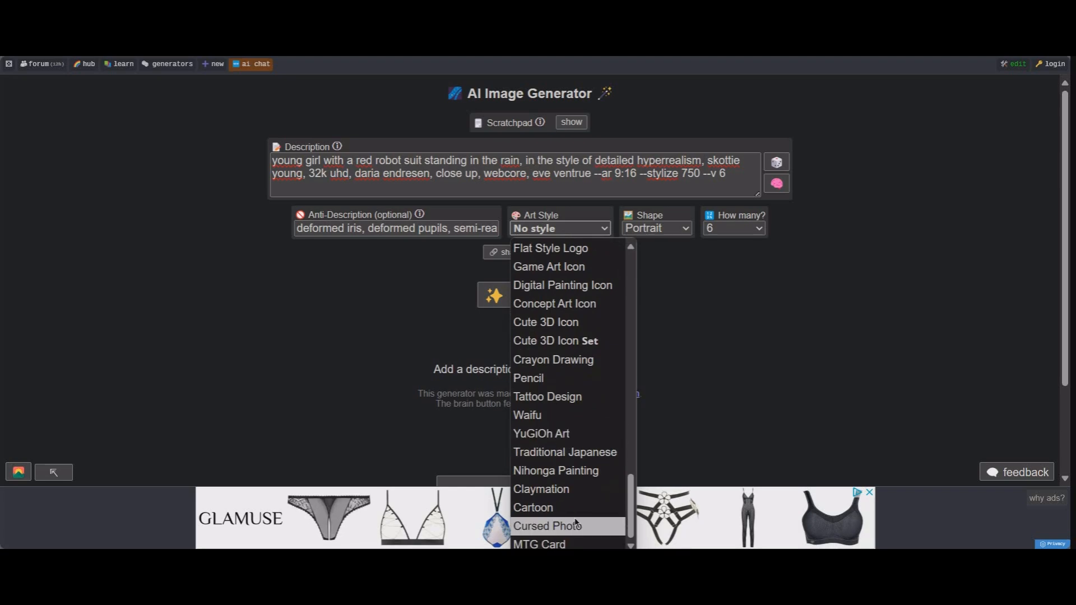
scroll(560, 442, up, 15)
click(528, 187)
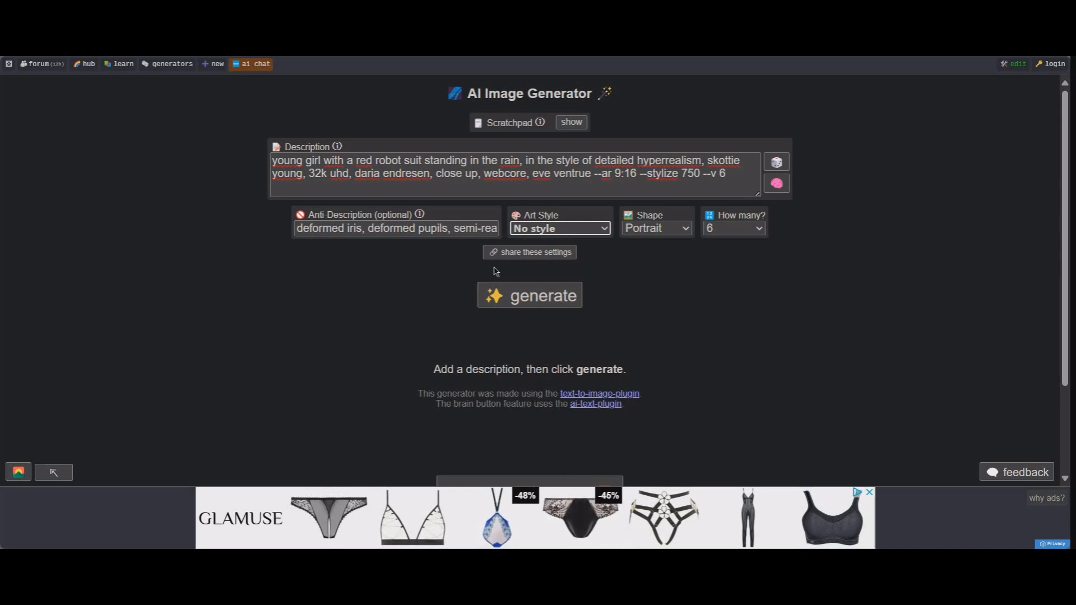
click(692, 229)
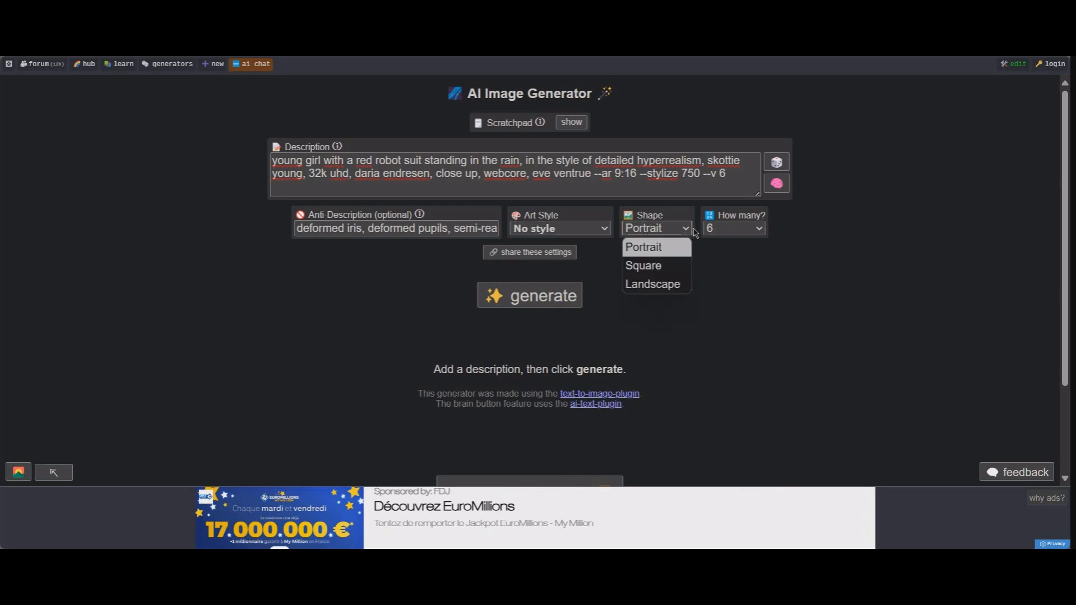
click(694, 232)
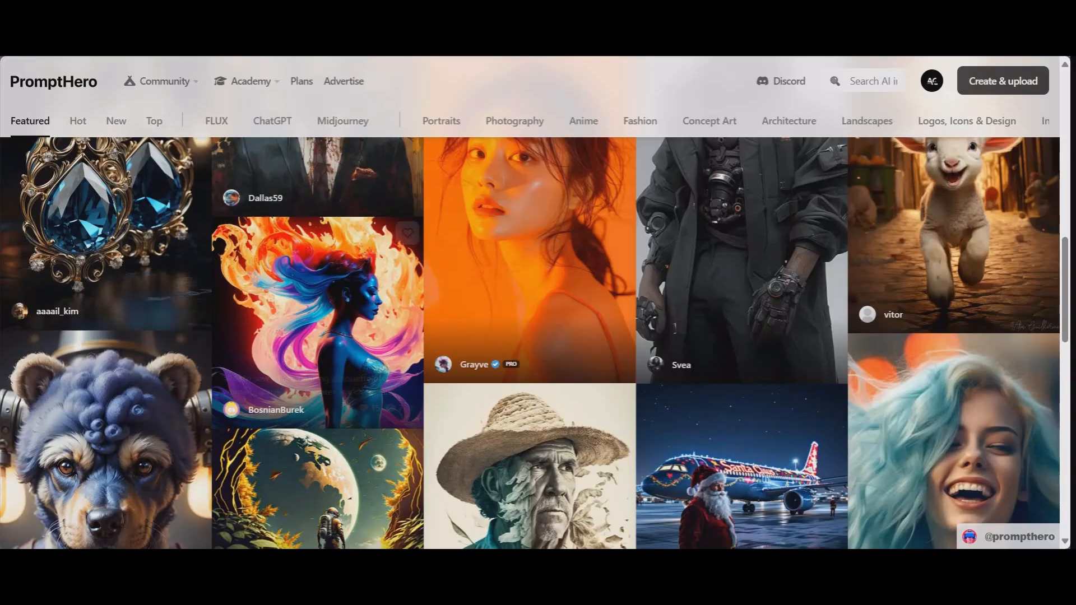
Step: Browse PromptHero's featured images and open the one of a futuristic woman in robotic head gear
scroll(203, 188, down, 3)
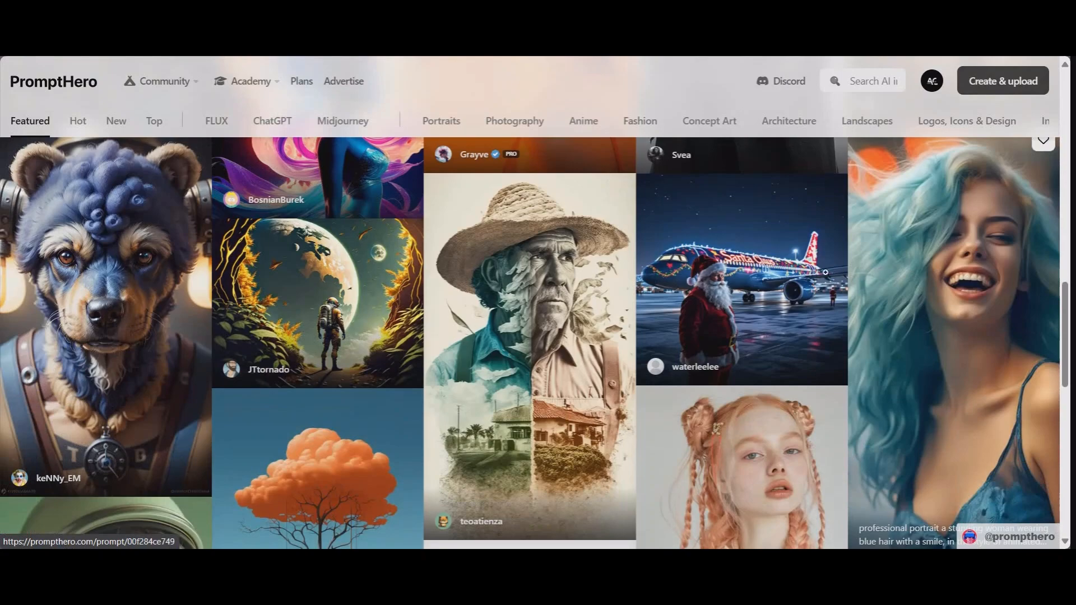
scroll(315, 221, down, 5)
scroll(315, 221, down, 10)
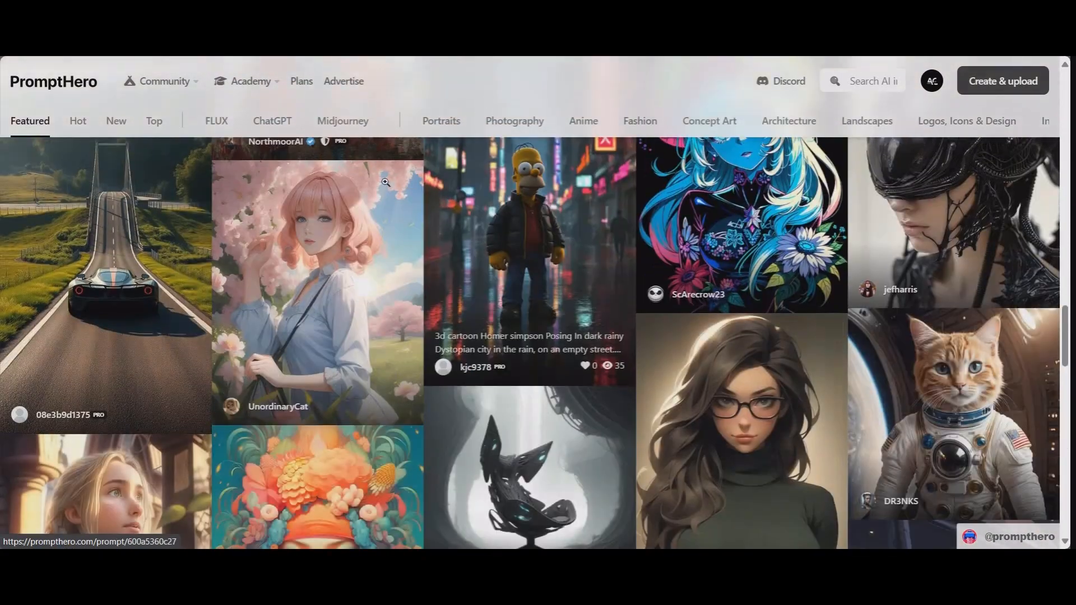
scroll(637, 237, down, 2)
scroll(638, 237, down, 10)
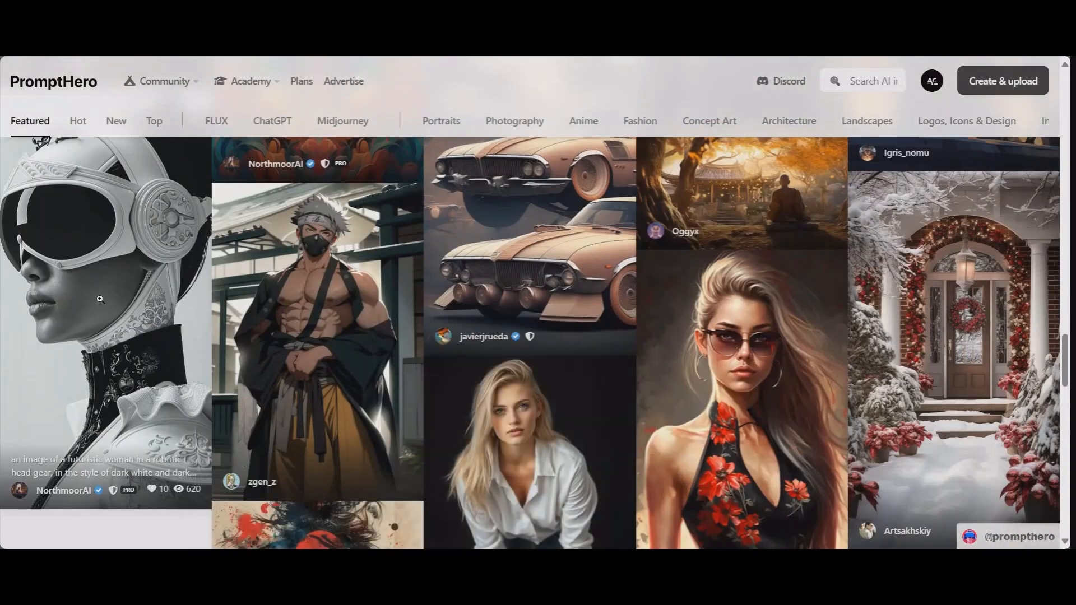
click(3, 303)
Step: Copy the futuristic woman image's prompt and switch back to Perchance's AI Image Generator
click(779, 313)
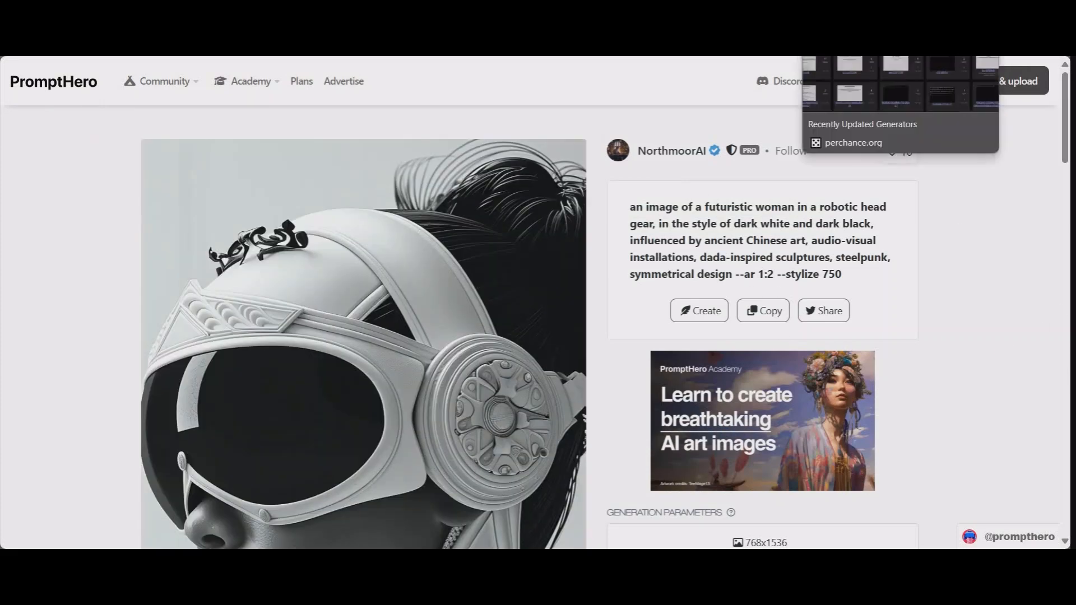
key(ctrl+Tab)
key(ctrl+Tab)
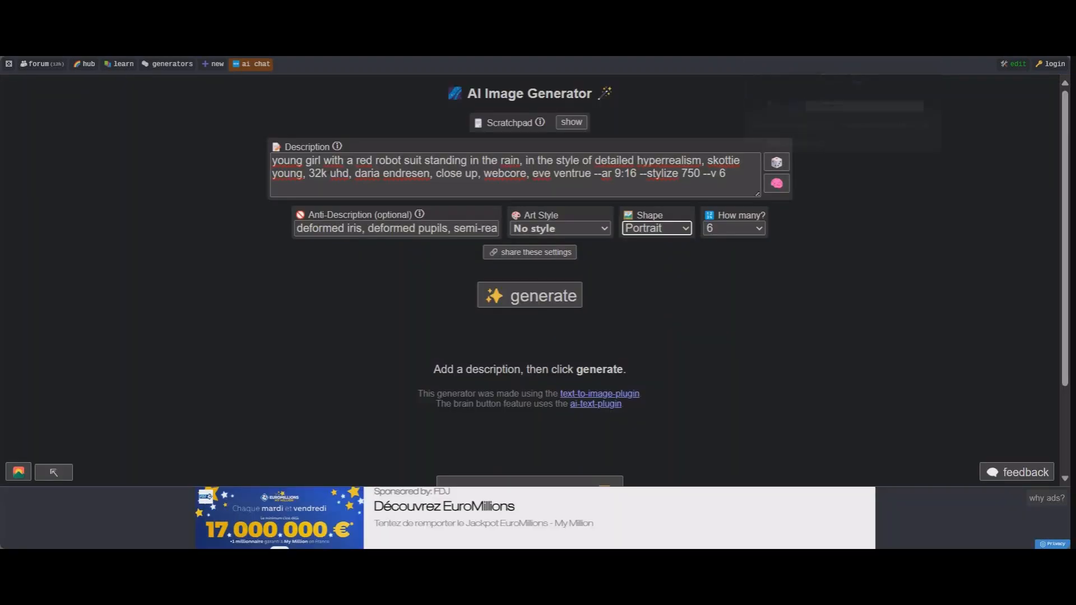
Step: Replace the whole image description with the copied prompt of the futuristic woman in robotic head gear
triple_click(752, 183)
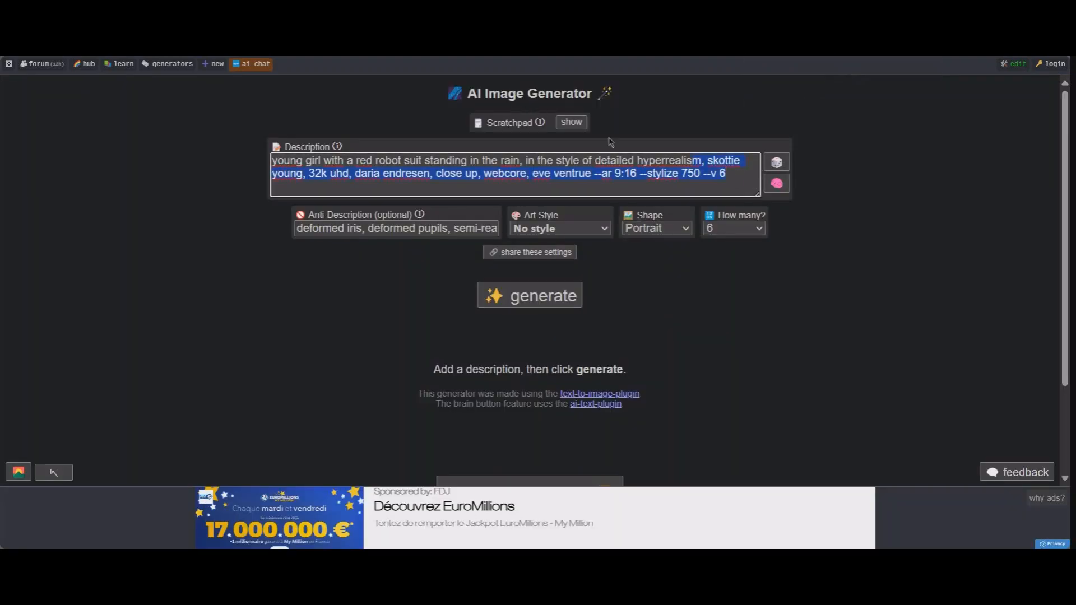
right_click(734, 182)
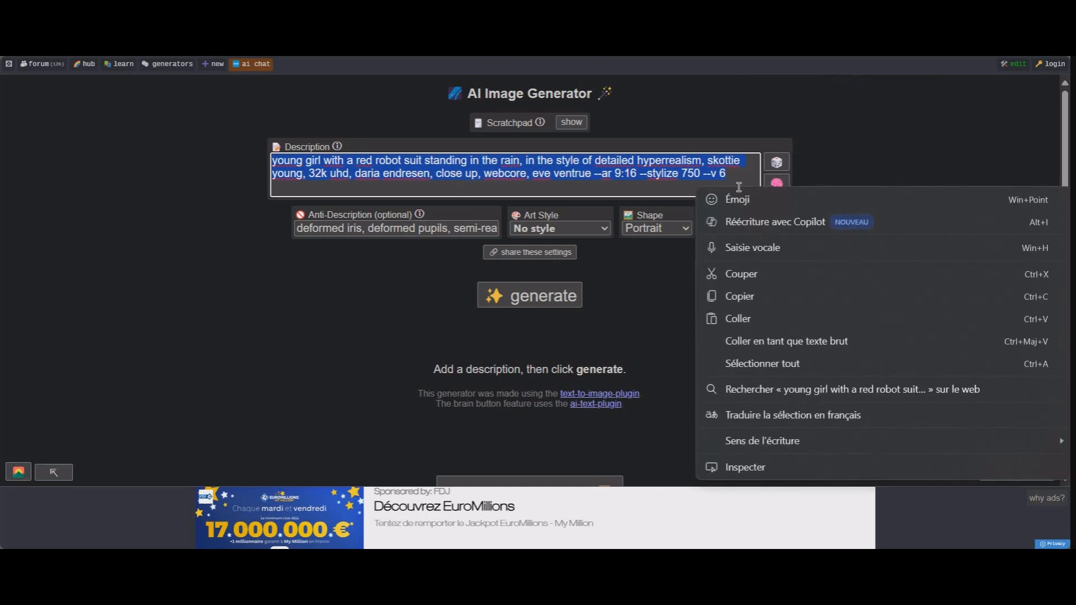
click(768, 317)
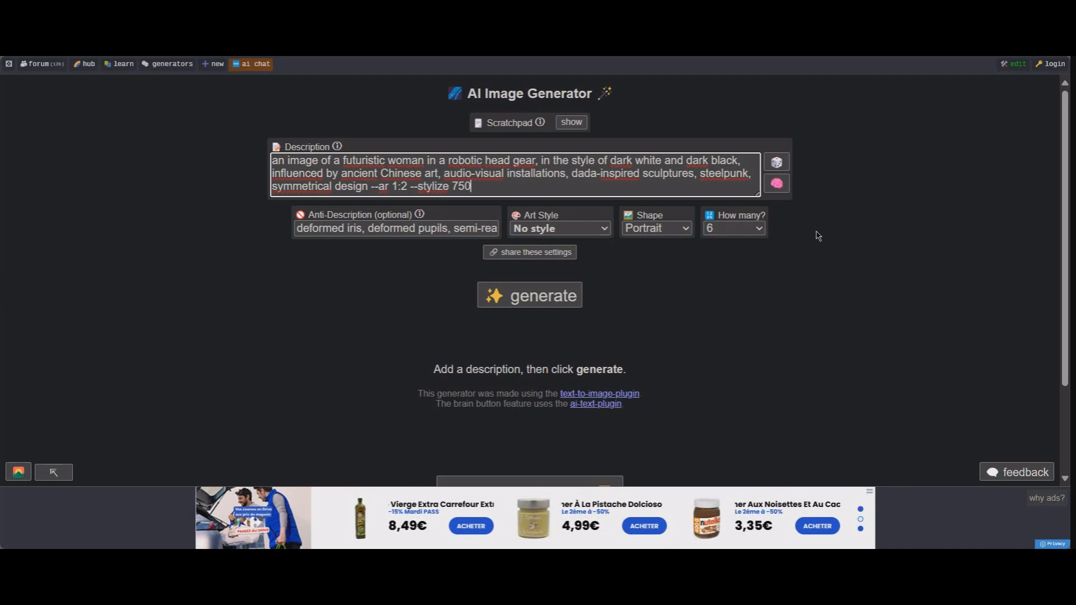
Step: Set the number of images to 3, generate them in Portrait shape with No style, and review the results
click(757, 228)
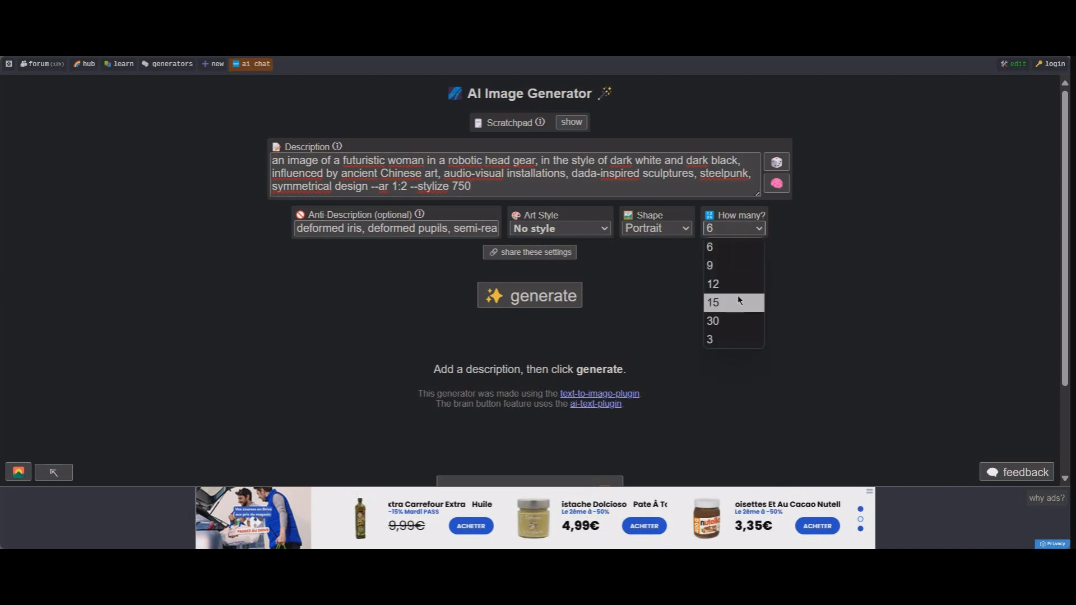
click(730, 346)
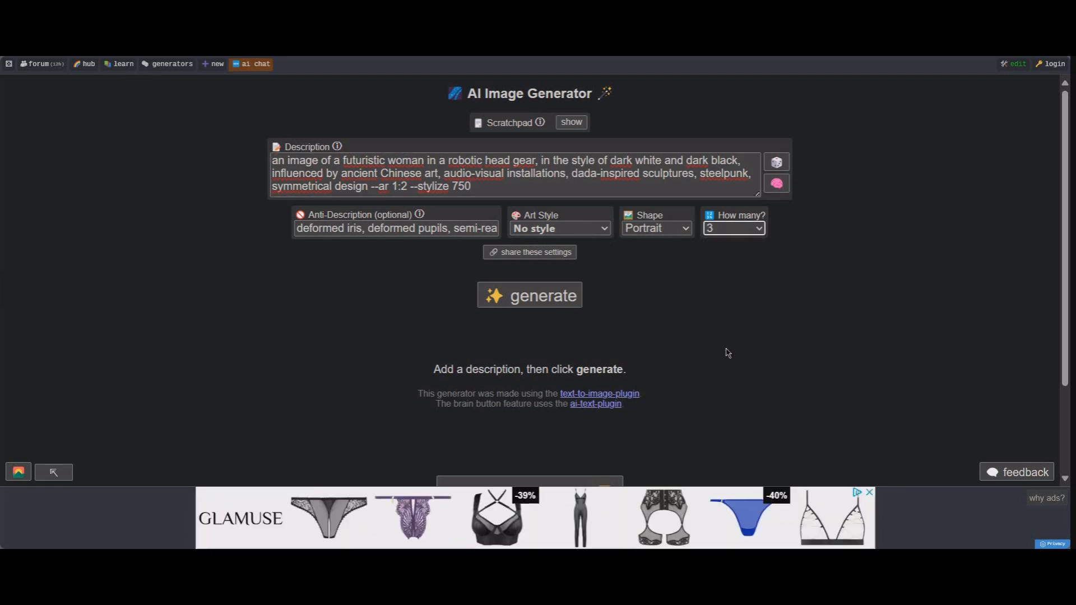
click(539, 308)
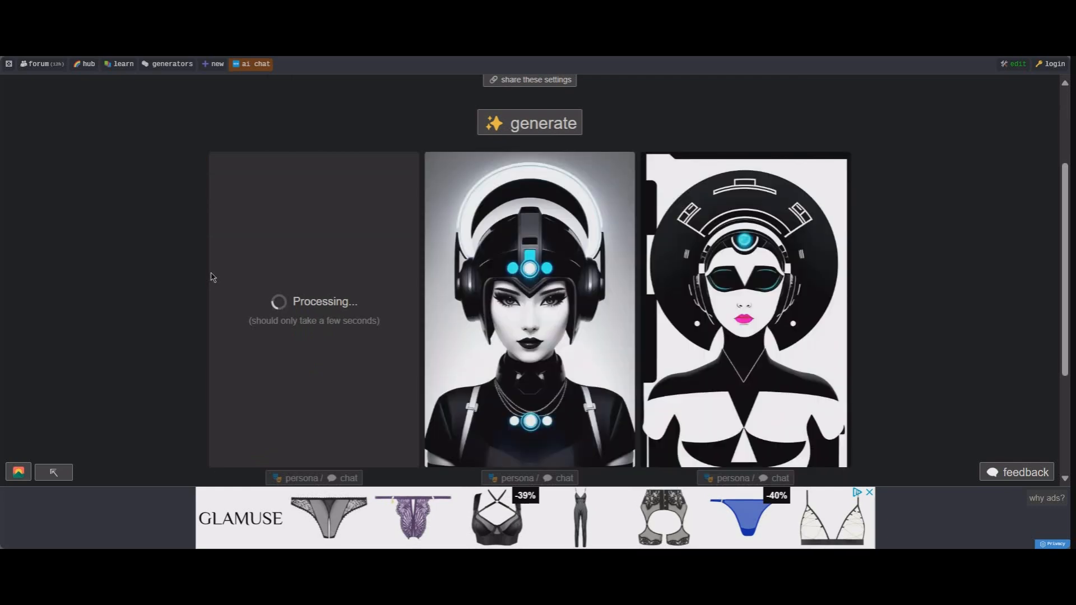
mouse_move(305, 241)
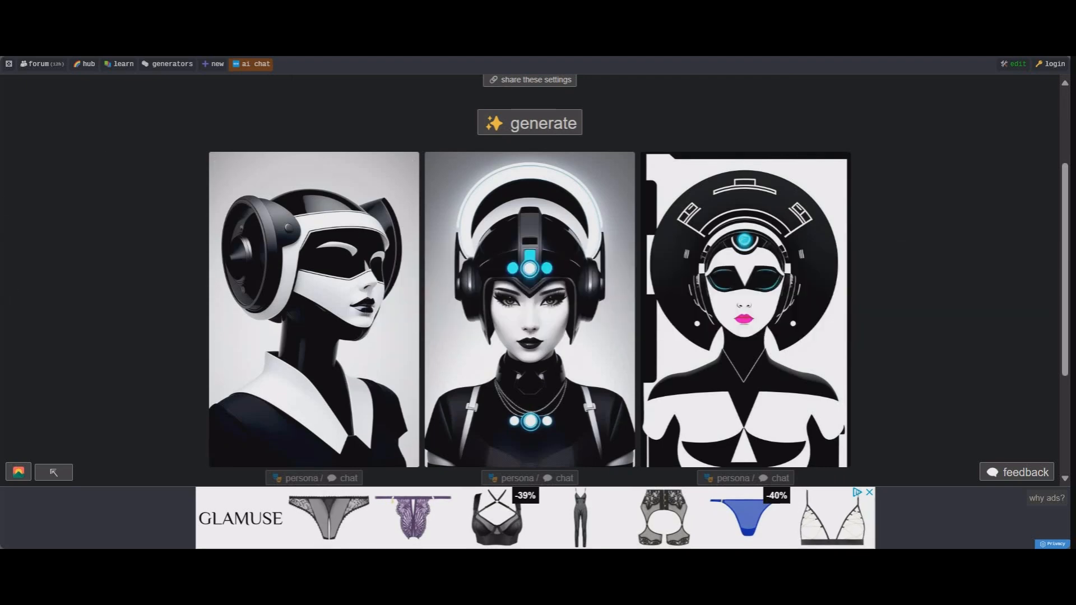
scroll(869, 360, up, 3)
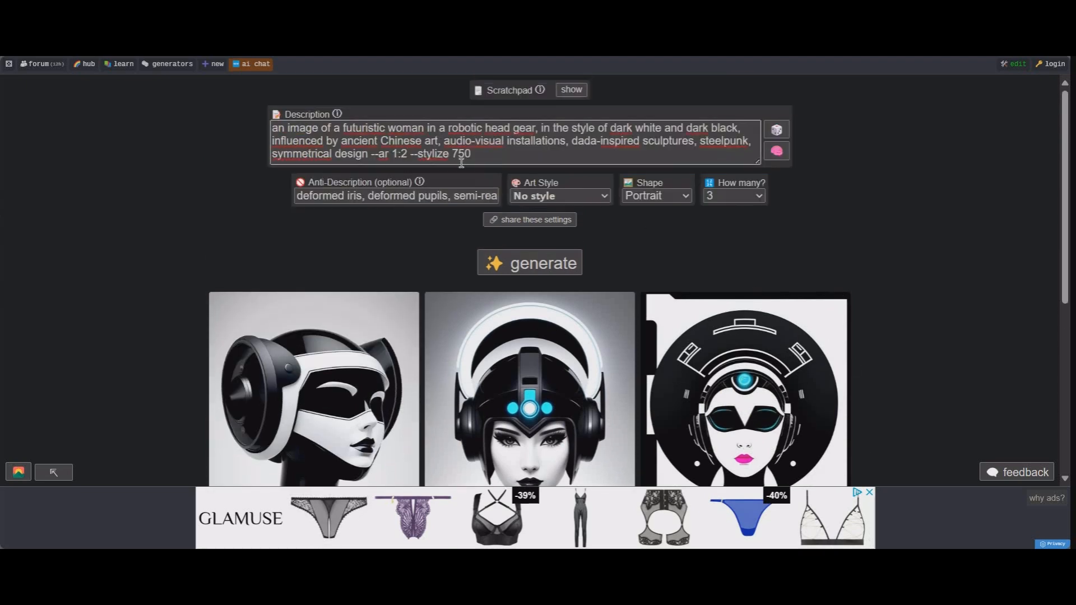
scroll(461, 162, down, 4)
mouse_move(746, 288)
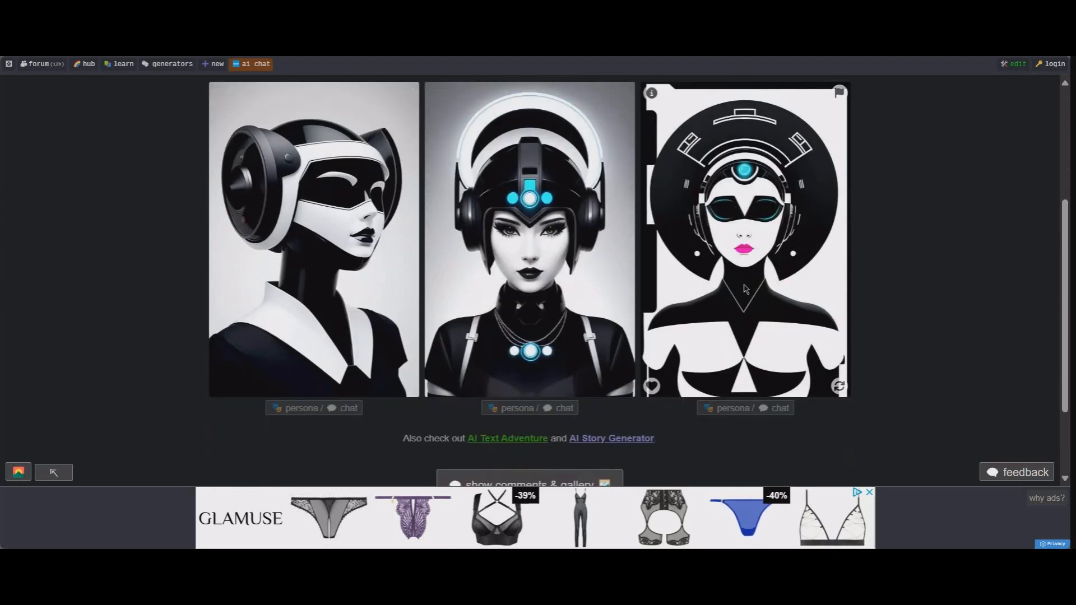
mouse_move(552, 264)
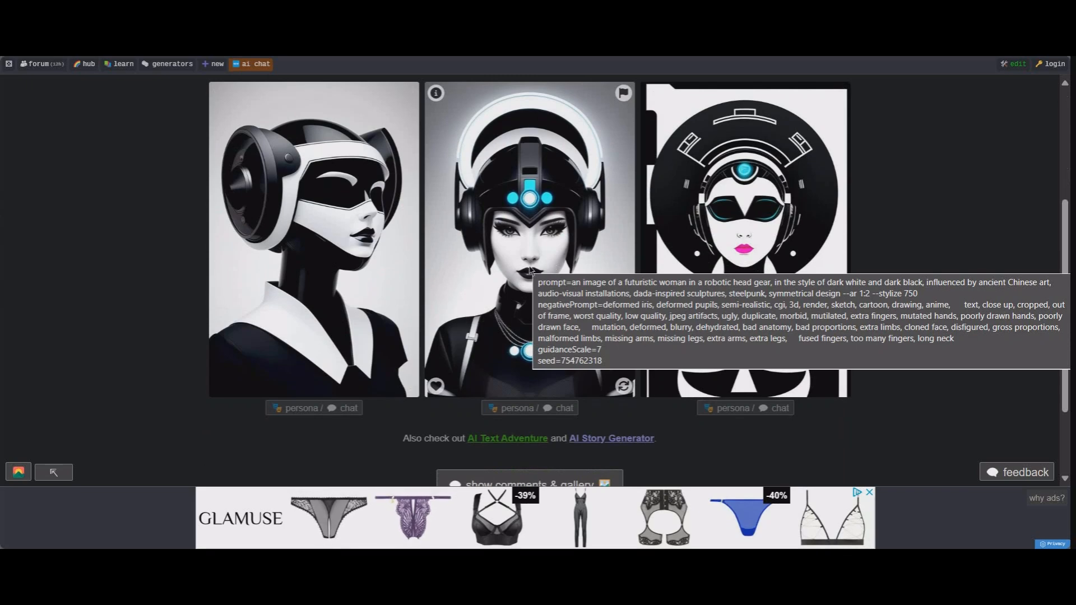
scroll(492, 363, up, 3)
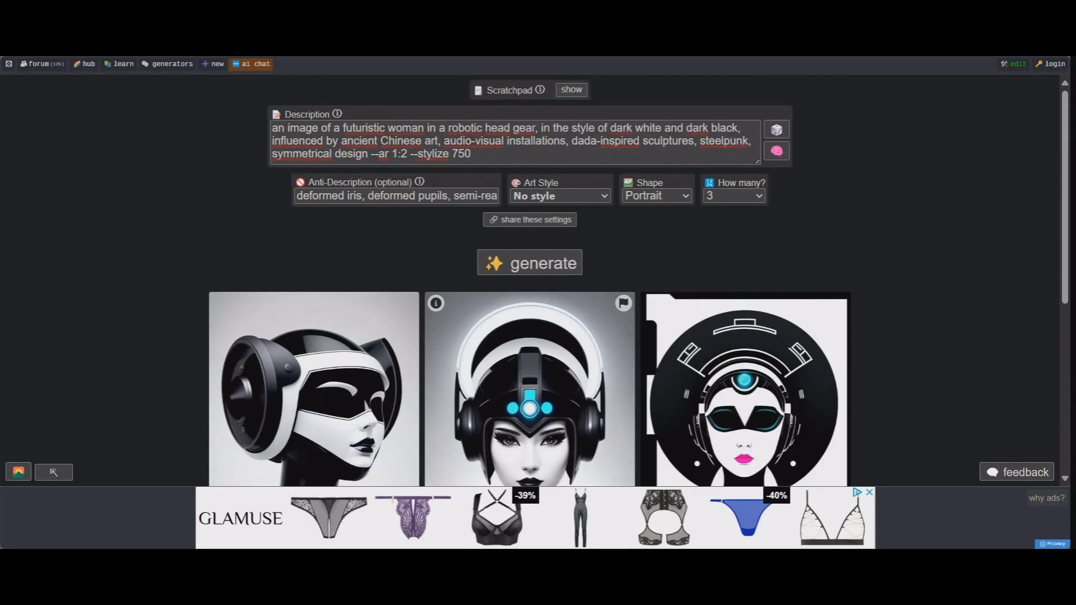
Step: Save the middle generated image as a JPEG under its suggested file name and view it in the Téléchargements folder
scroll(568, 400, down, 1)
right_click(523, 324)
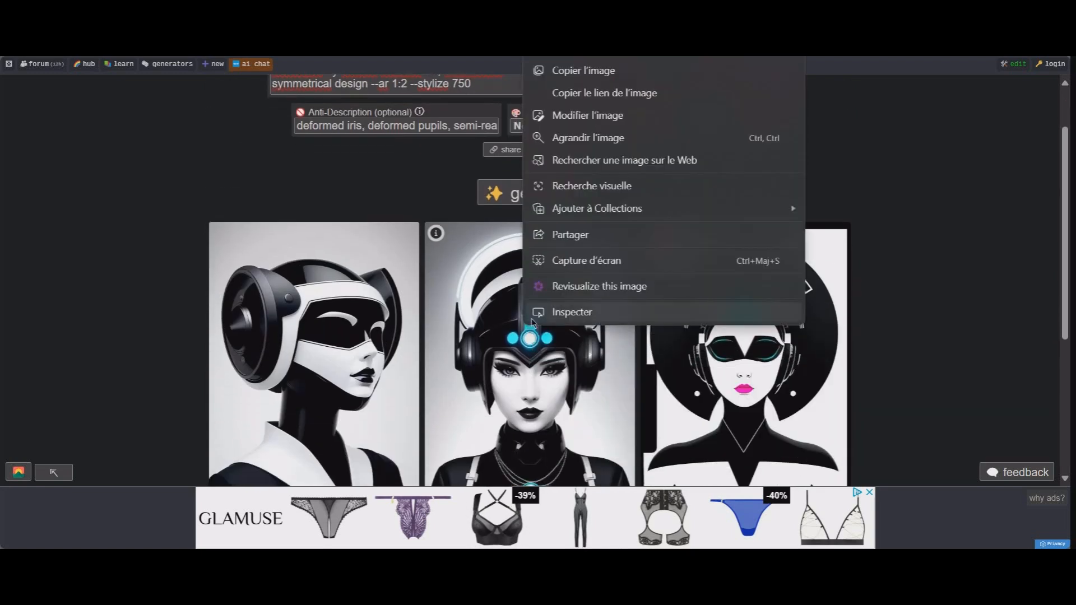
click(594, 48)
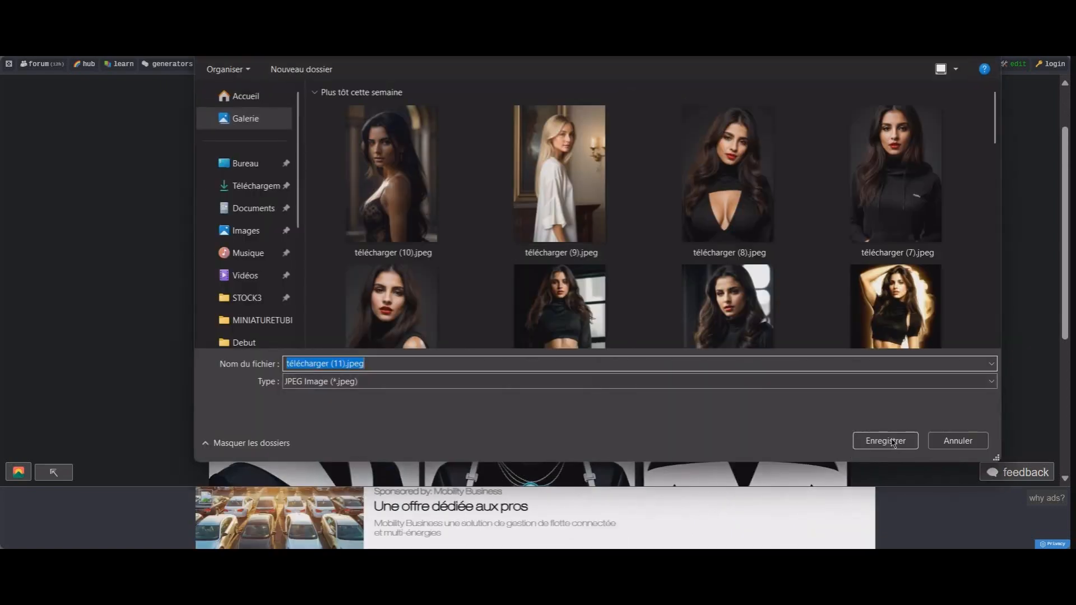
click(893, 443)
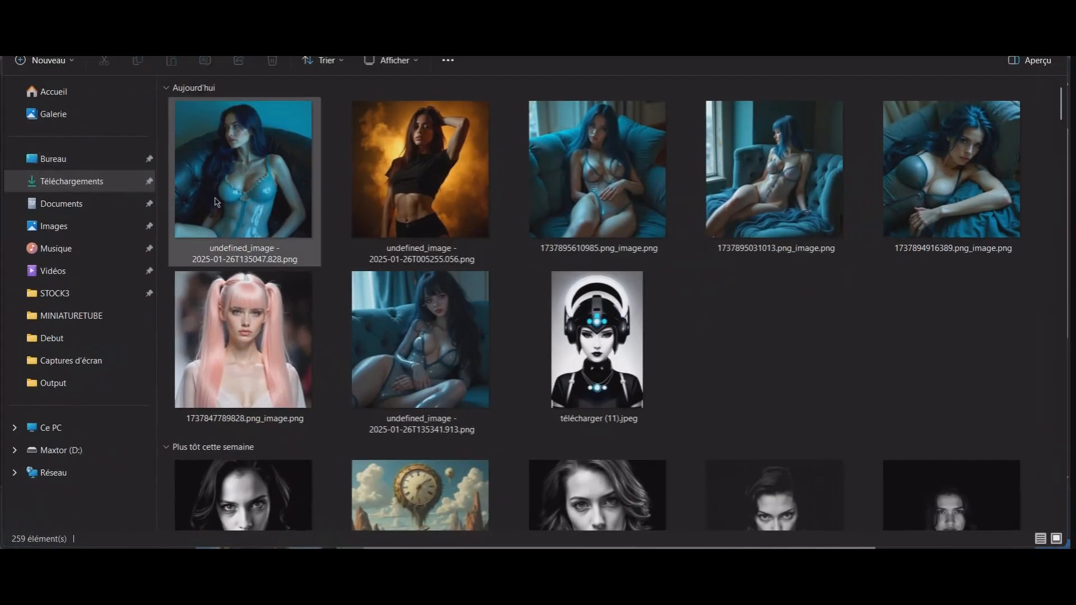
click(86, 200)
click(100, 186)
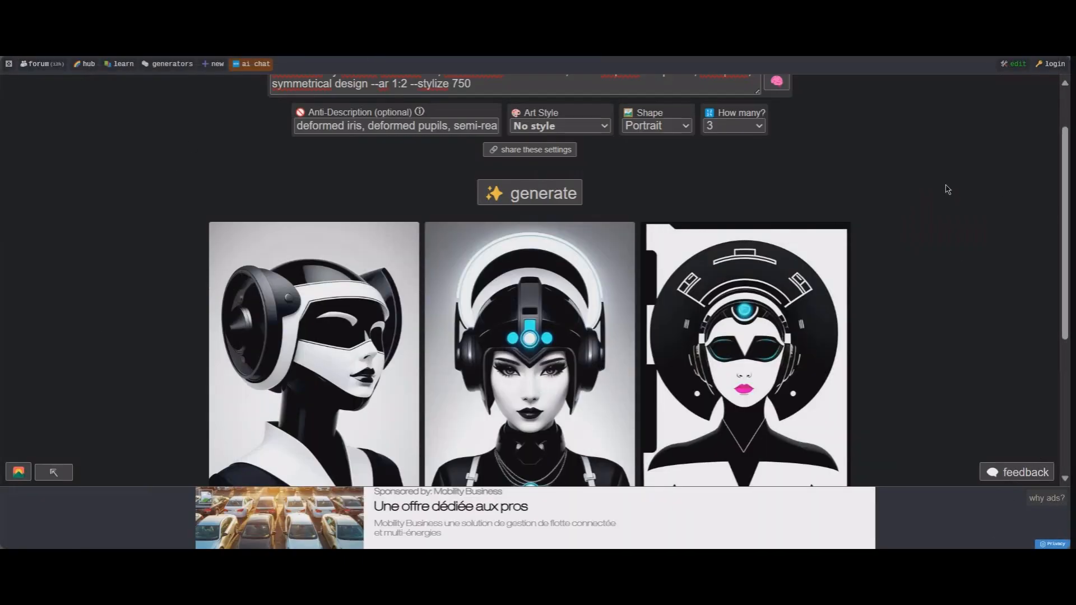
Step: Change the art style to Casual Photo, generate three new images from the same prompt, and review them
scroll(458, 220, down, 1)
scroll(508, 246, up, 2)
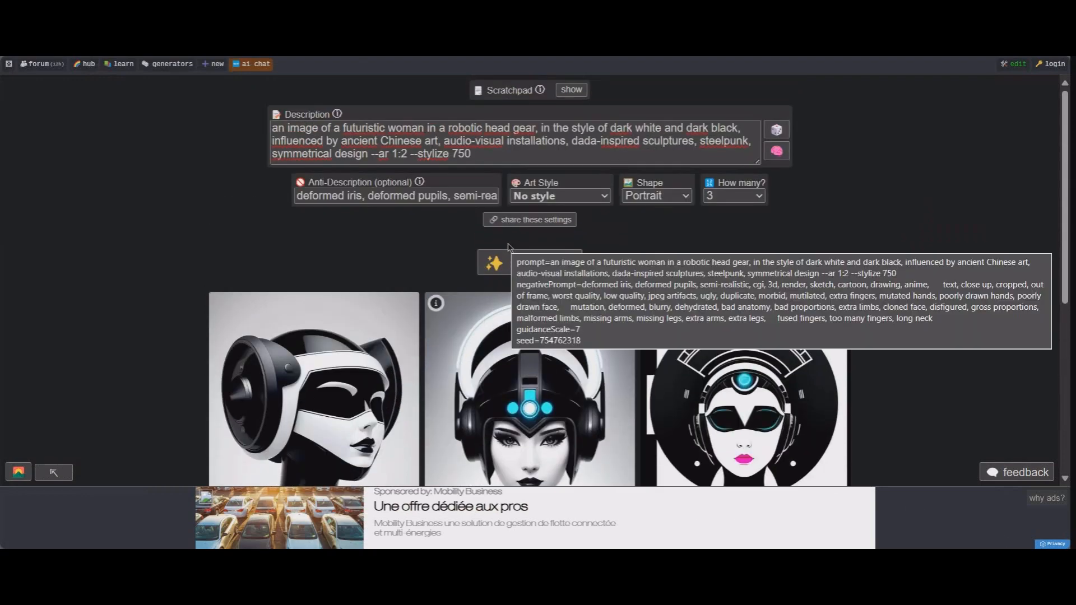
click(607, 196)
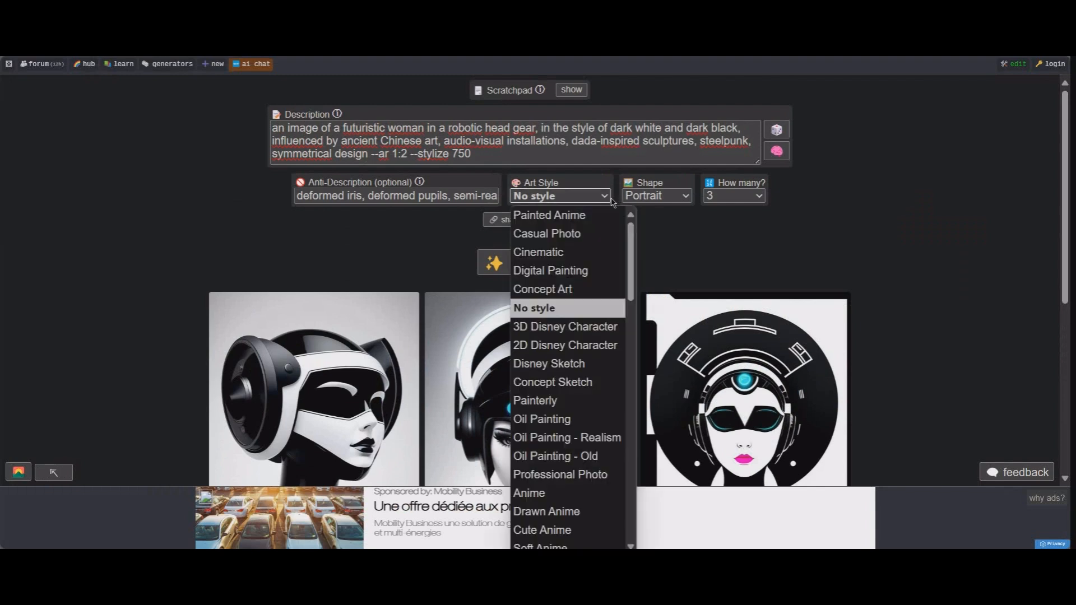
click(575, 235)
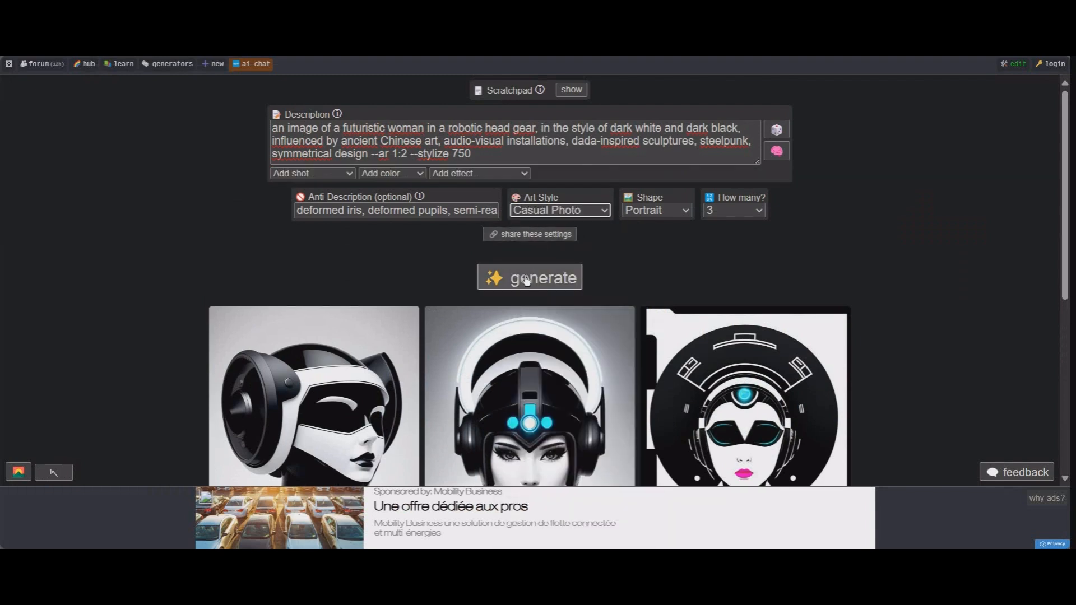
click(546, 279)
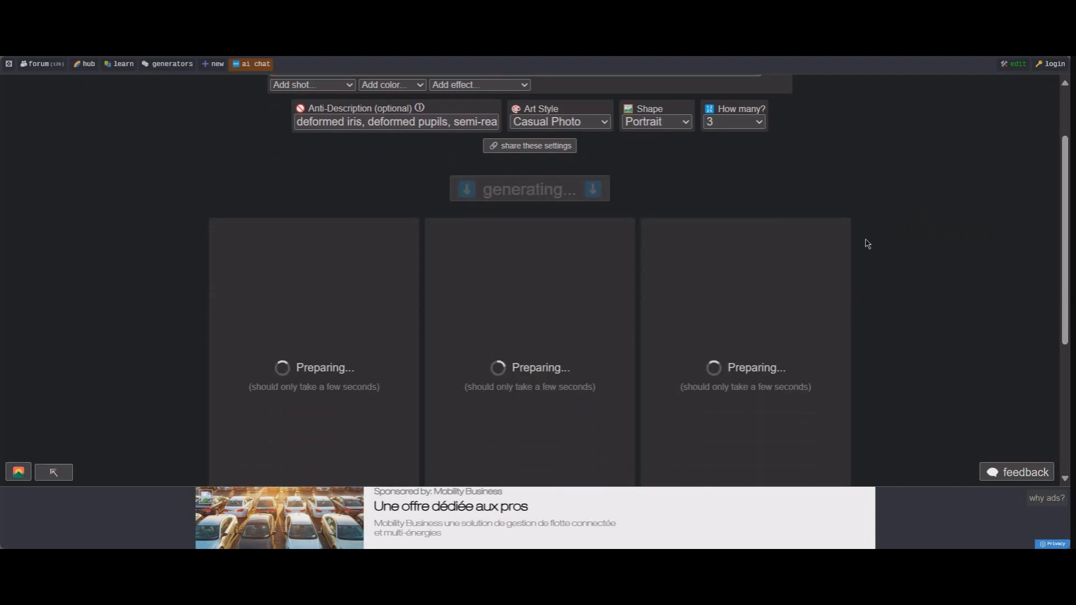
scroll(596, 161, up, 1)
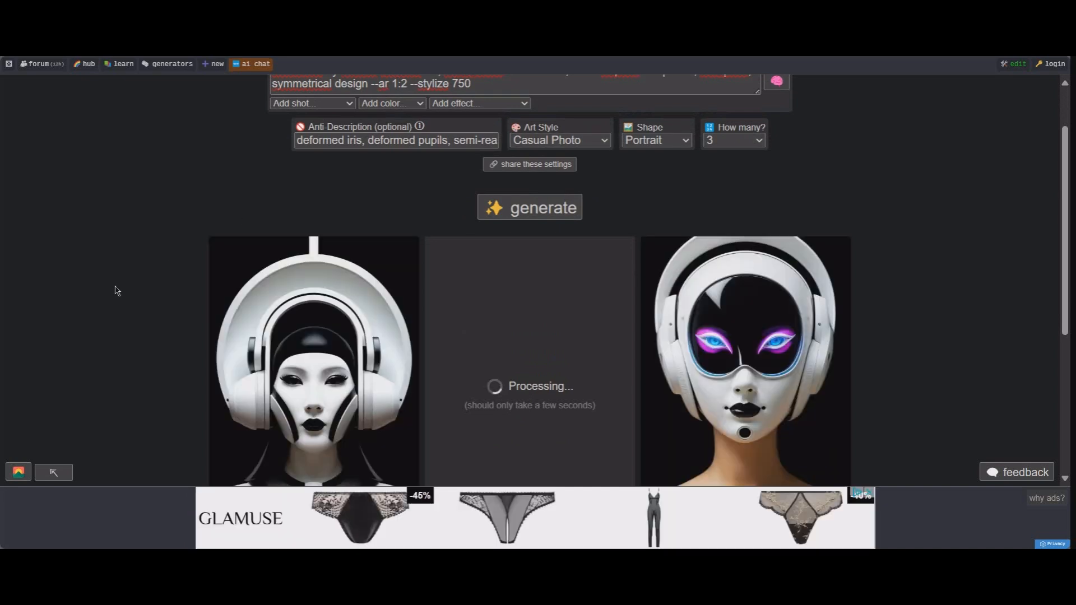
scroll(117, 291, down, 3)
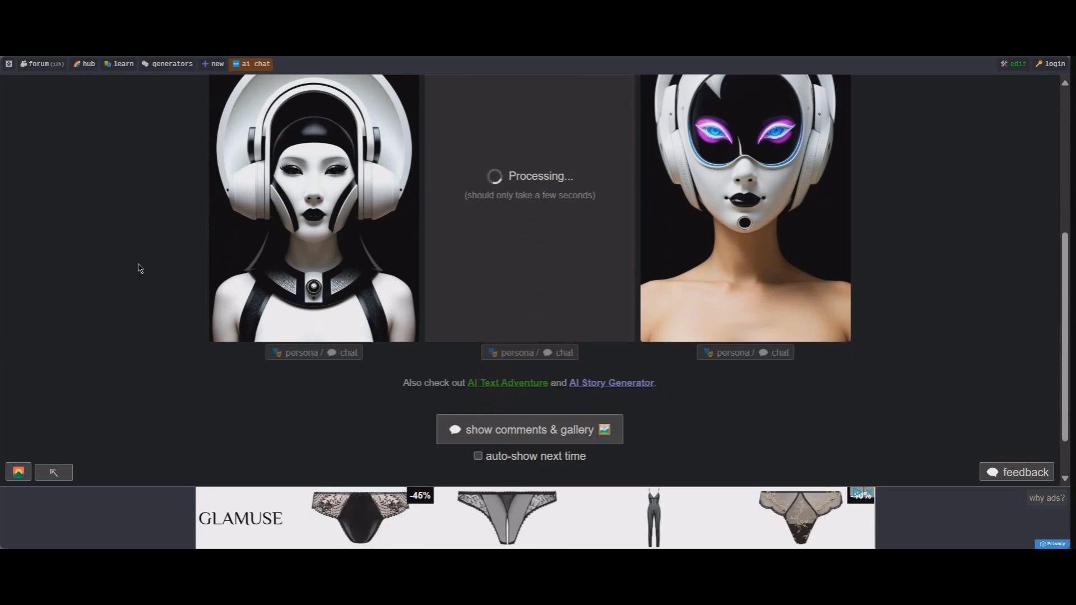
scroll(141, 265, up, 2)
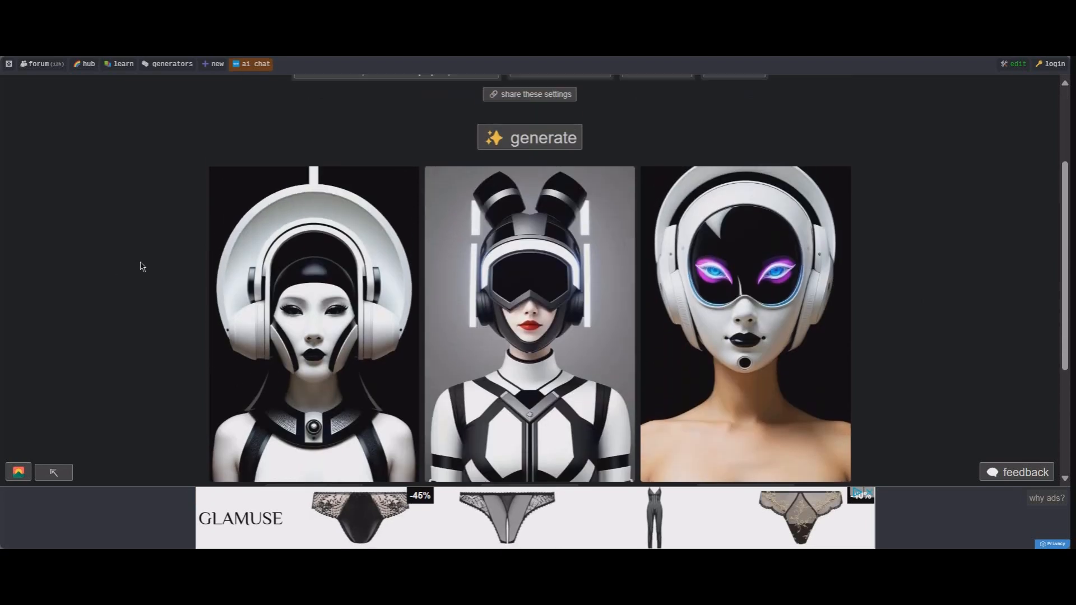
scroll(110, 228, down, 1)
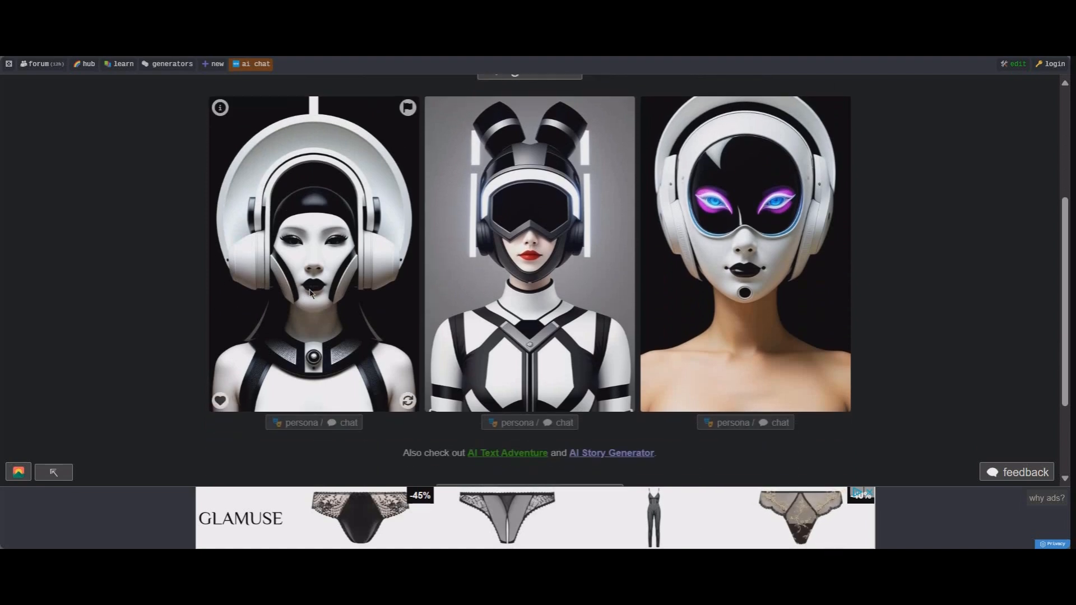
Step: Browse the art styles, choose Professional Photo, generate three new images from the same prompt, and review them
scroll(240, 279, up, 3)
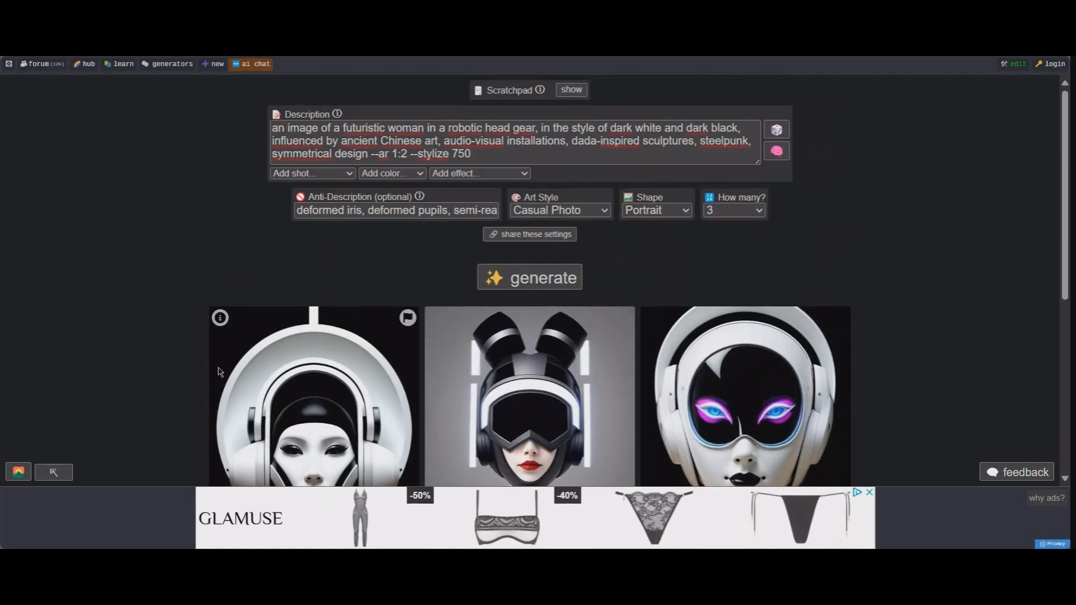
click(604, 212)
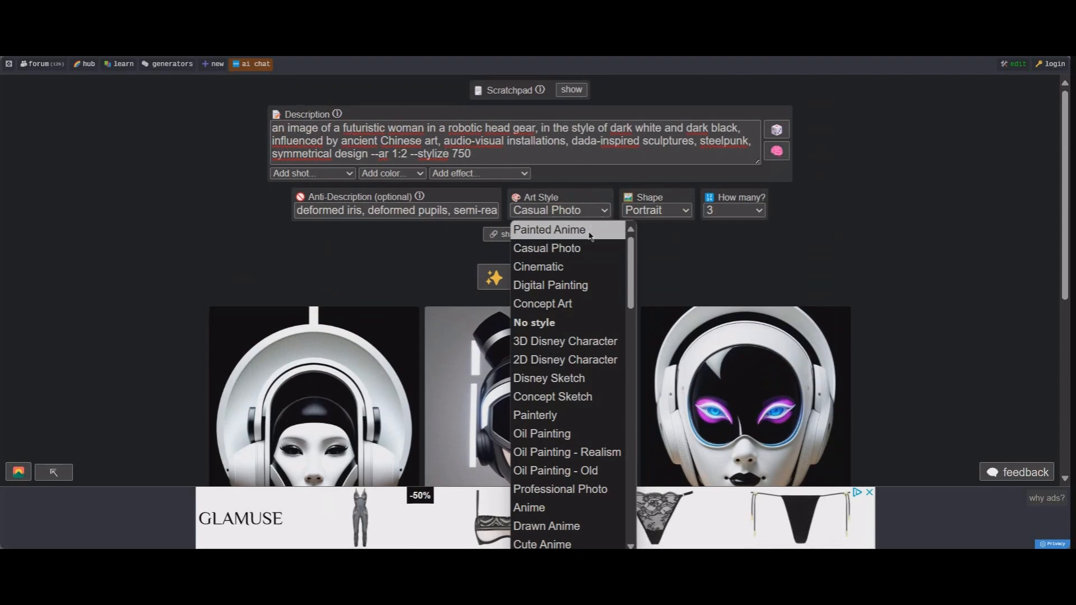
click(567, 268)
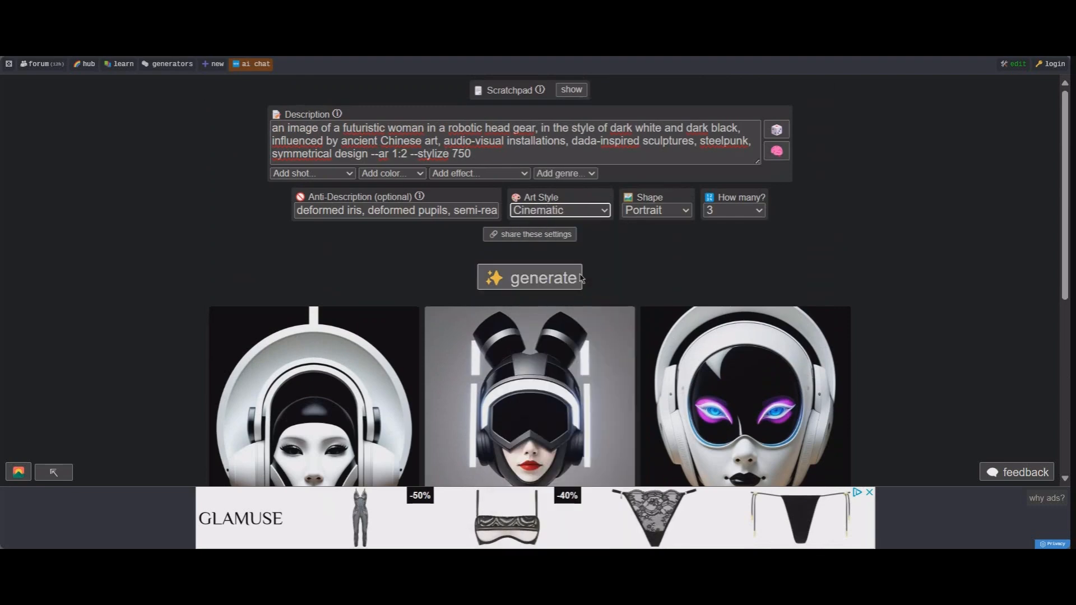
click(605, 212)
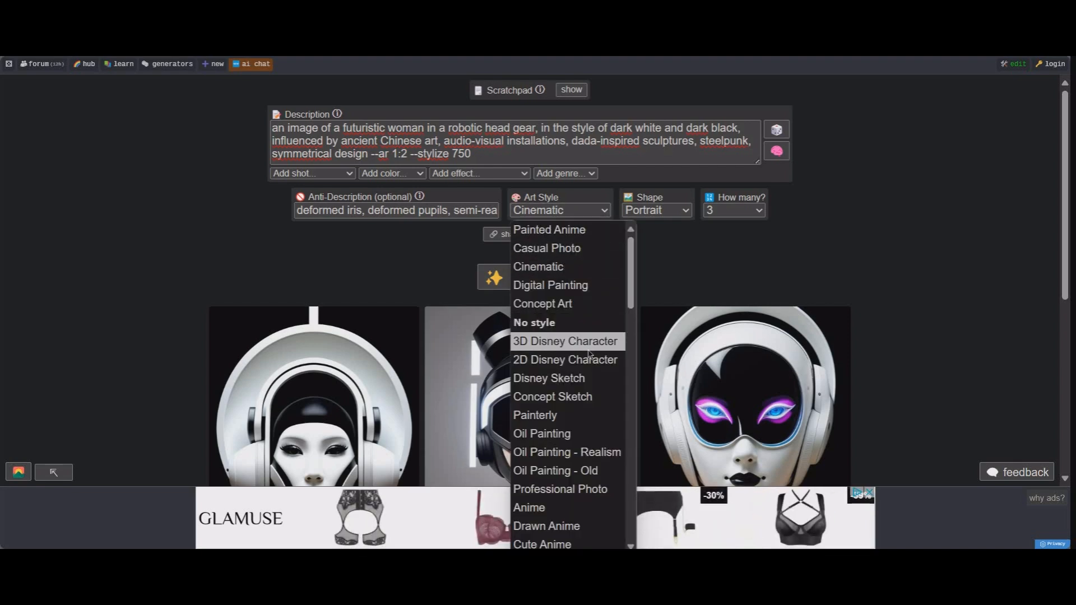
scroll(589, 354, down, 5)
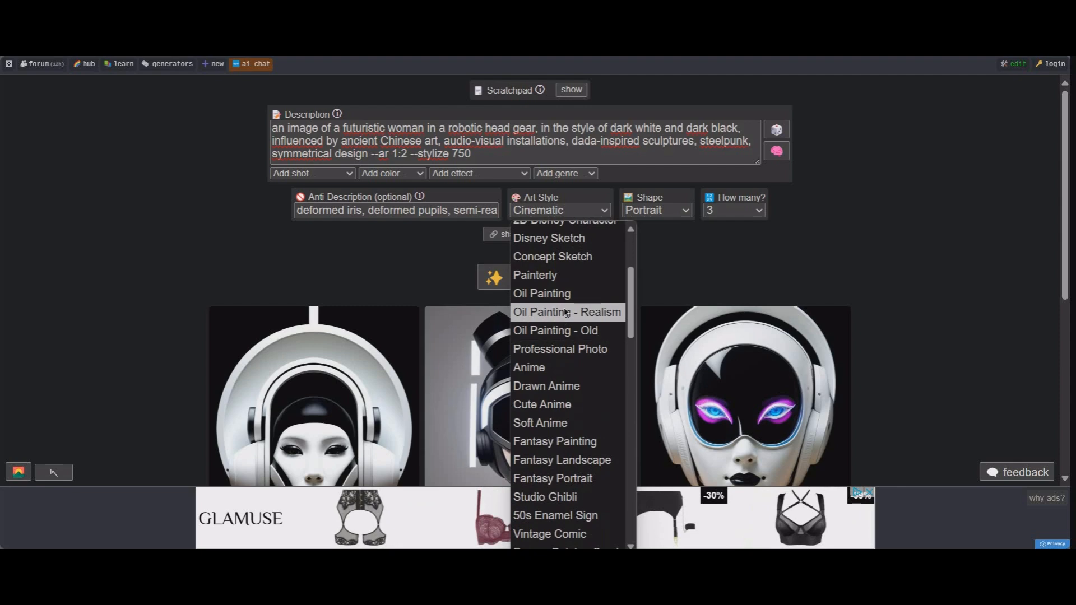
scroll(575, 312, down, 3)
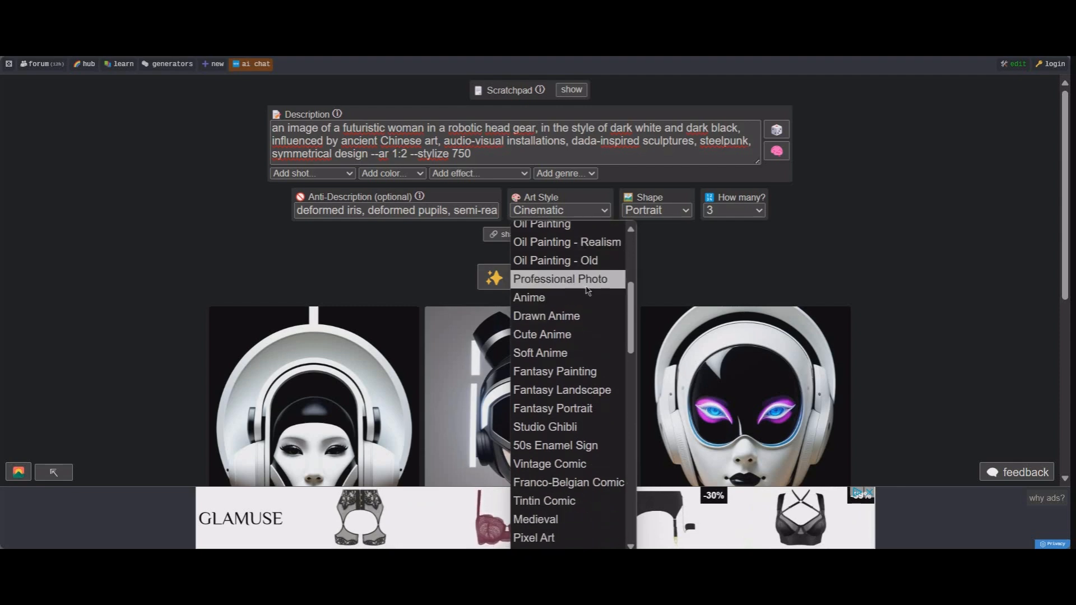
click(584, 281)
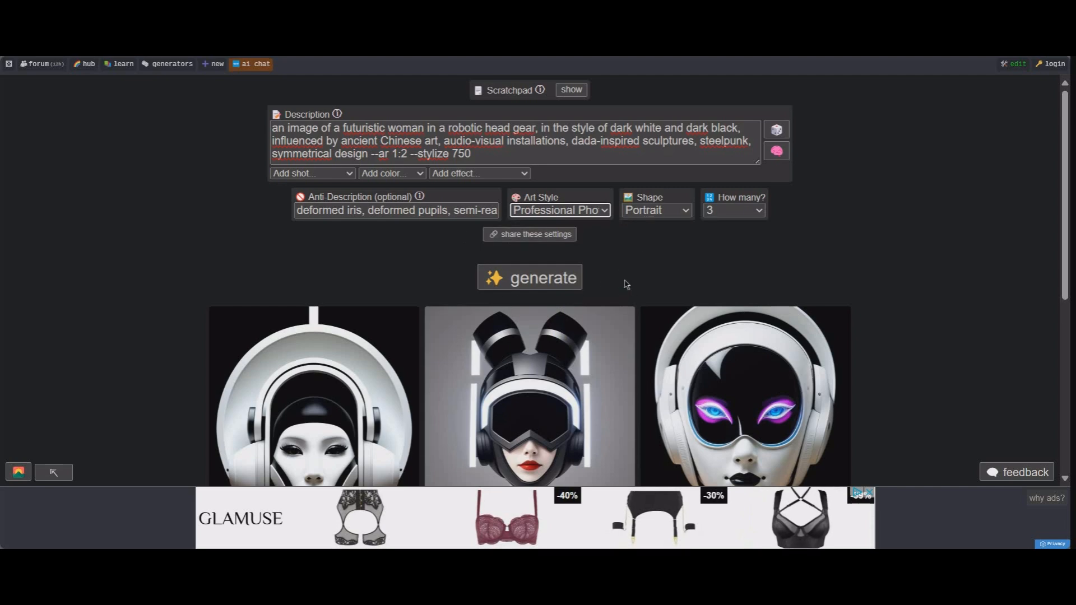
click(544, 286)
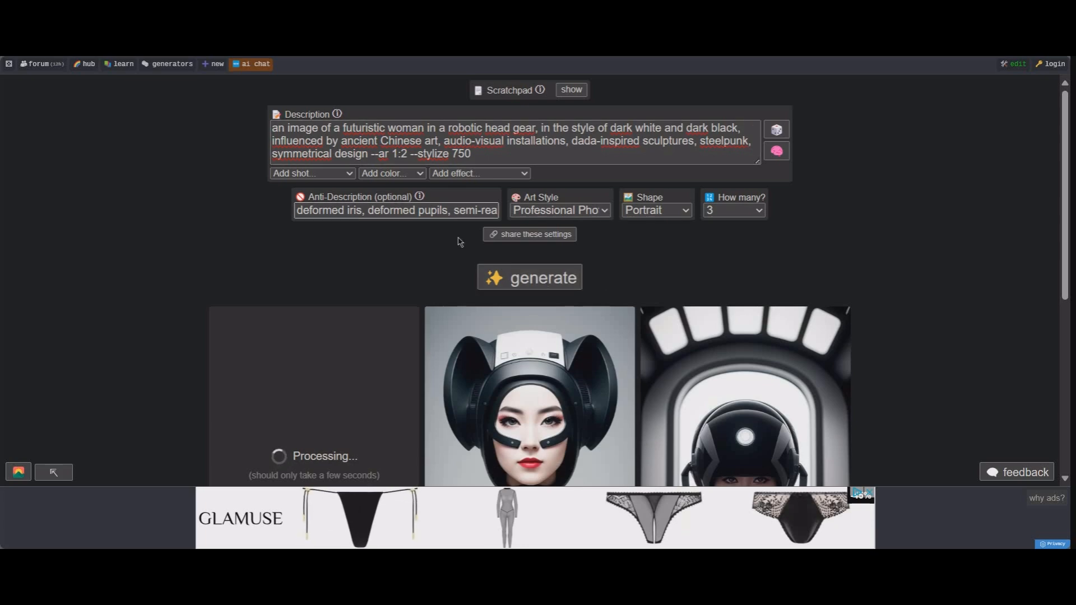
scroll(45, 345, down, 3)
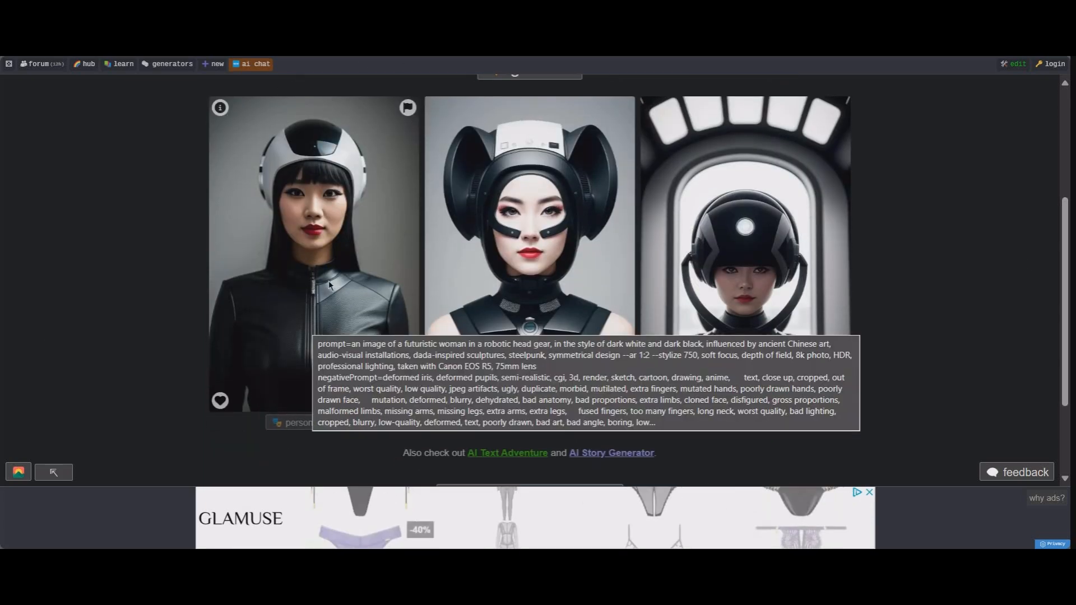
Step: Change the art style to 3D Disney Character, generate three new images from the same prompt, and review them
scroll(610, 270, up, 2)
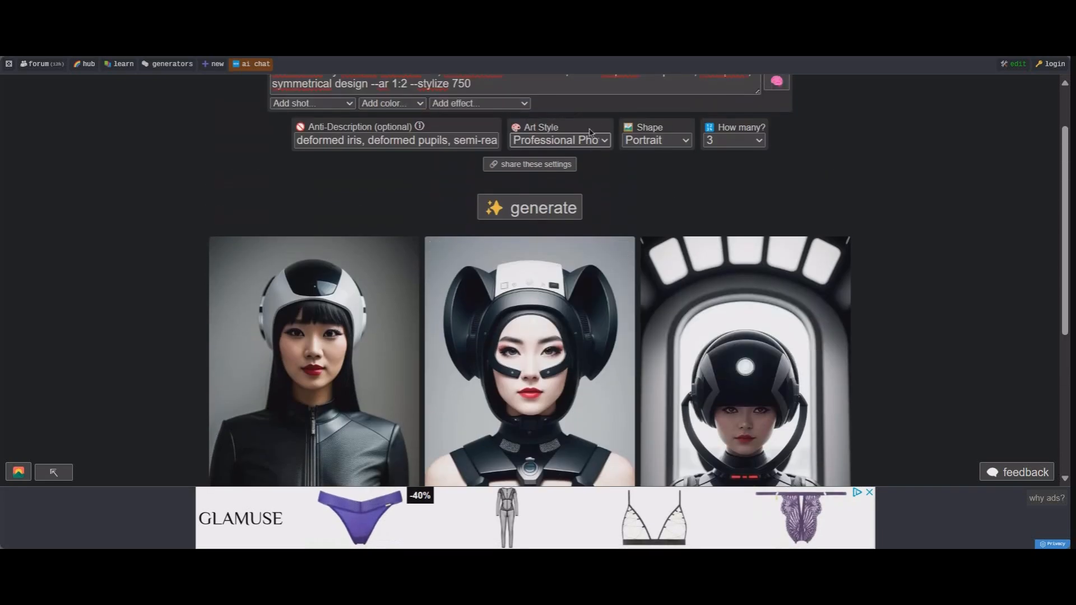
click(605, 143)
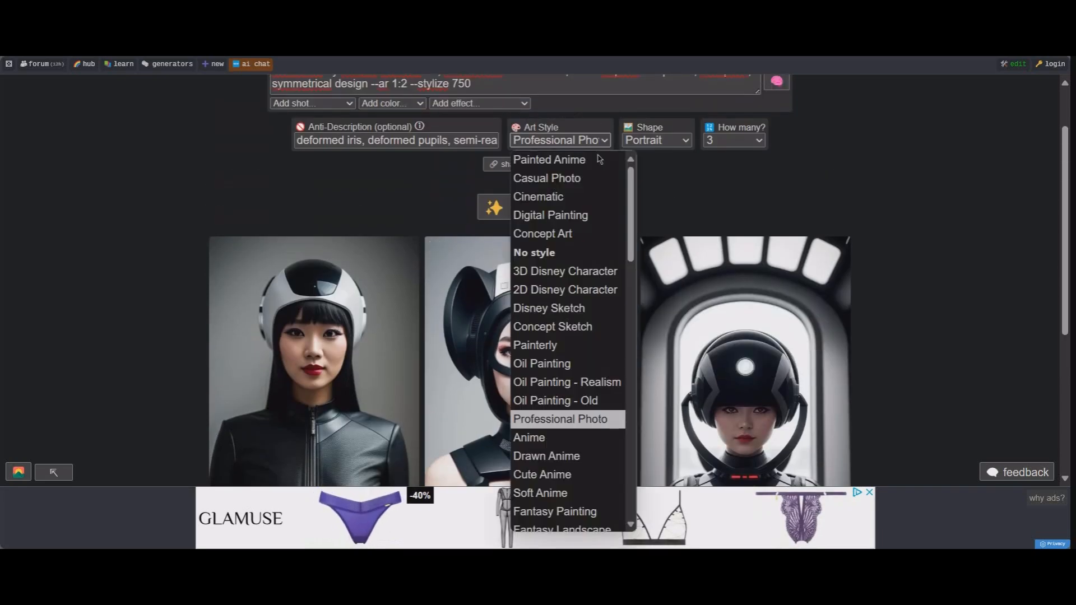
click(591, 272)
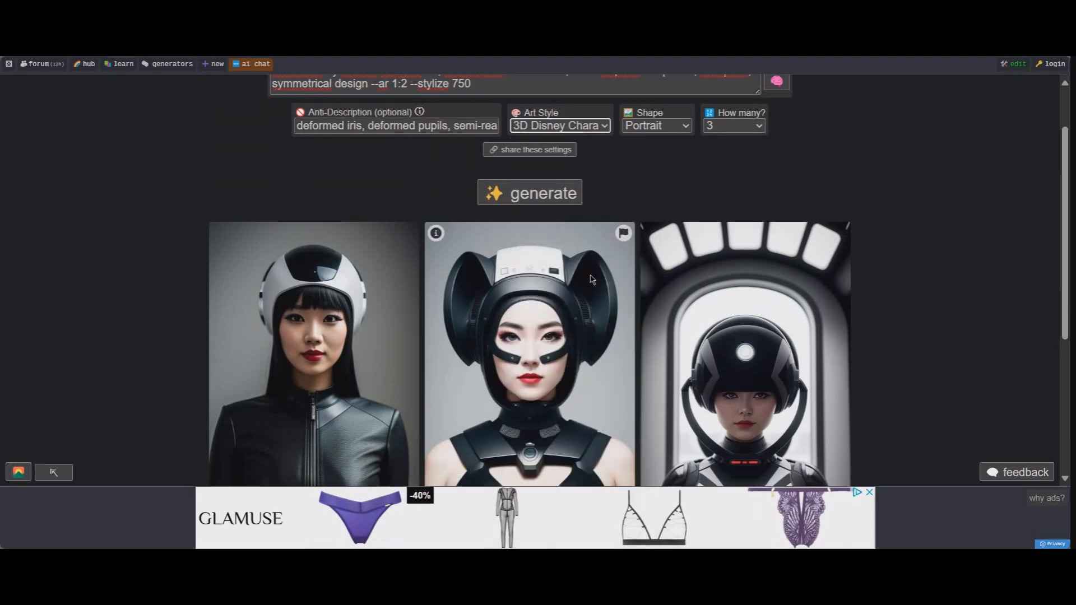
click(546, 206)
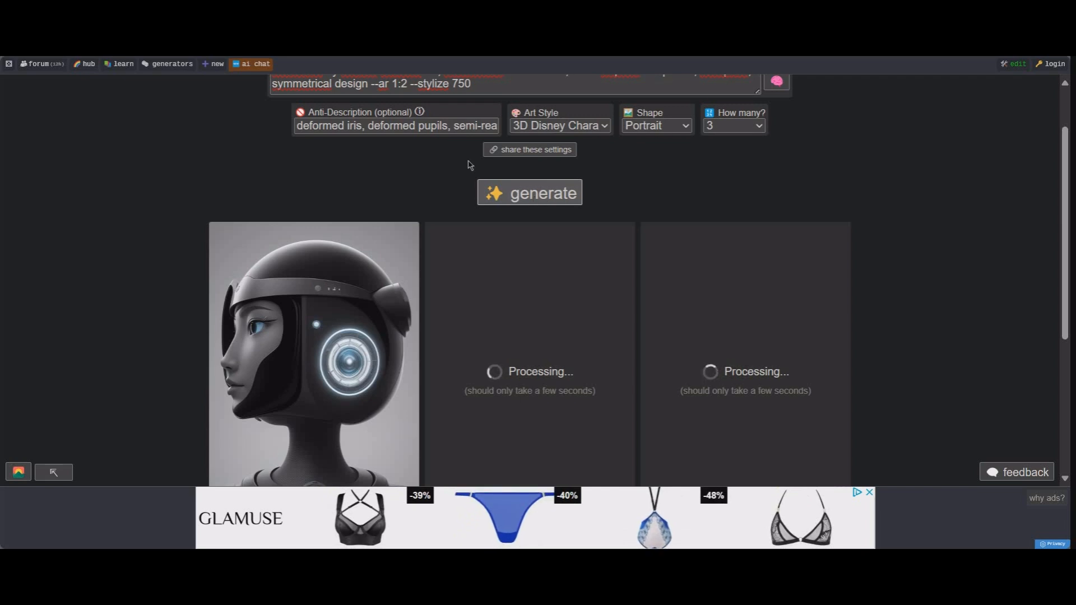
click(870, 494)
scroll(913, 280, down, 1)
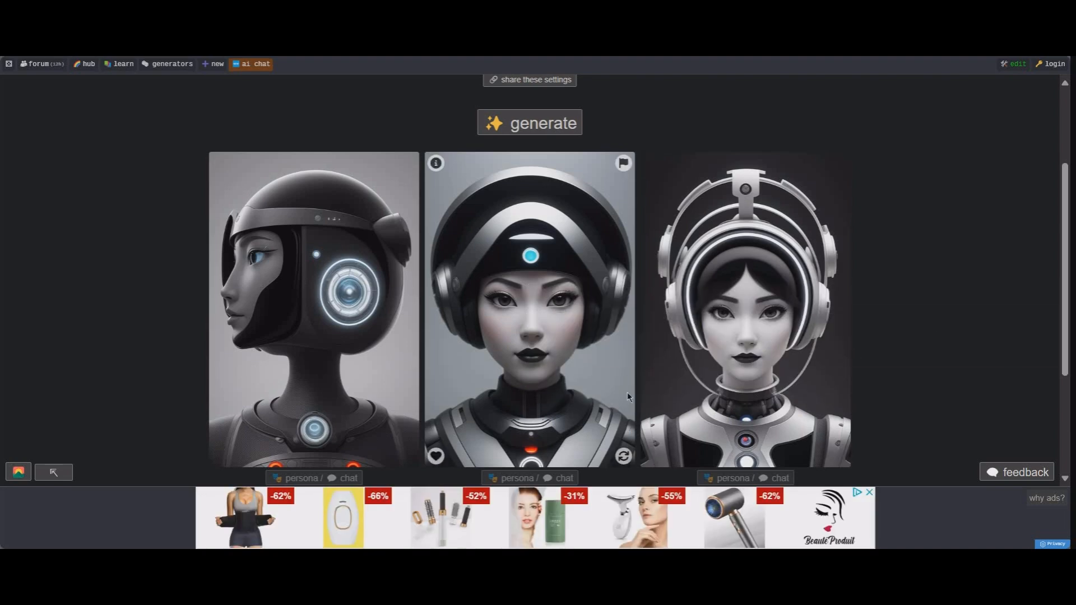
Step: Switch the art style to Disney Sketch, generate three new images from the same prompt, and review them
scroll(627, 392, up, 2)
click(602, 195)
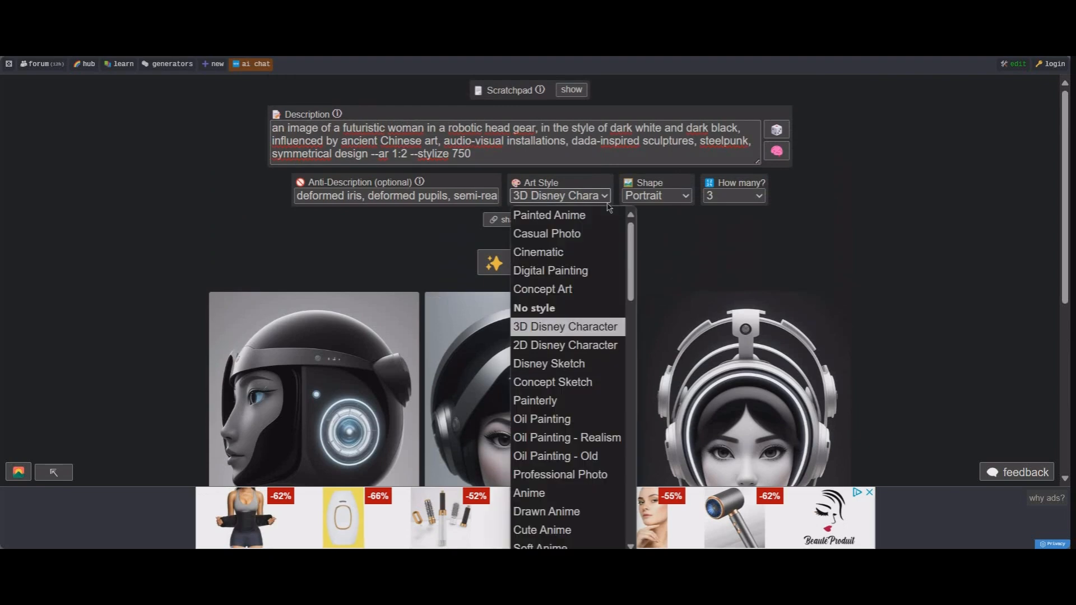
scroll(567, 397, down, 3)
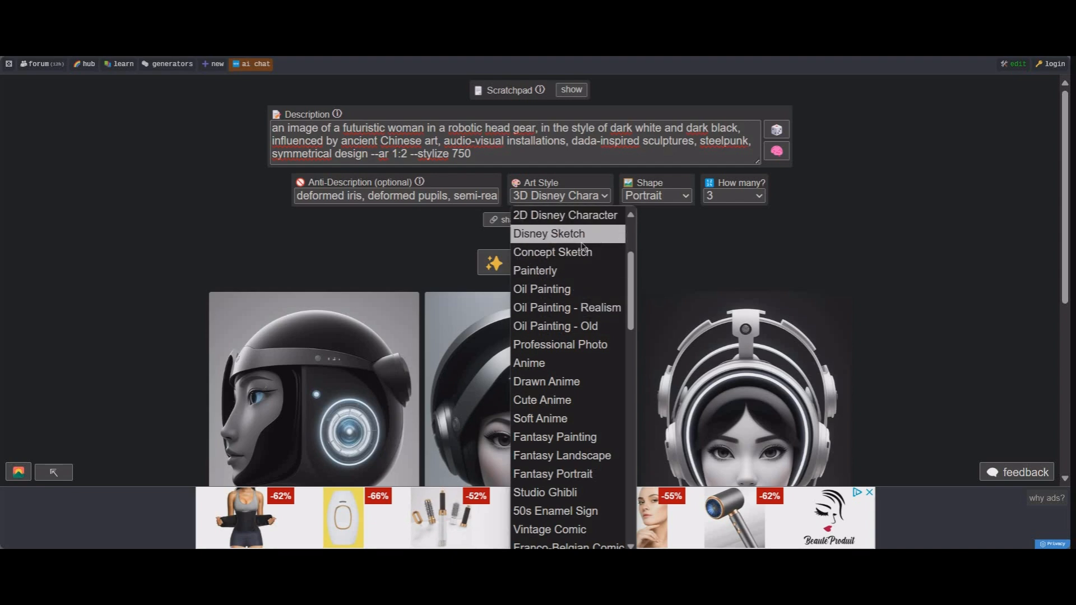
click(560, 234)
click(547, 271)
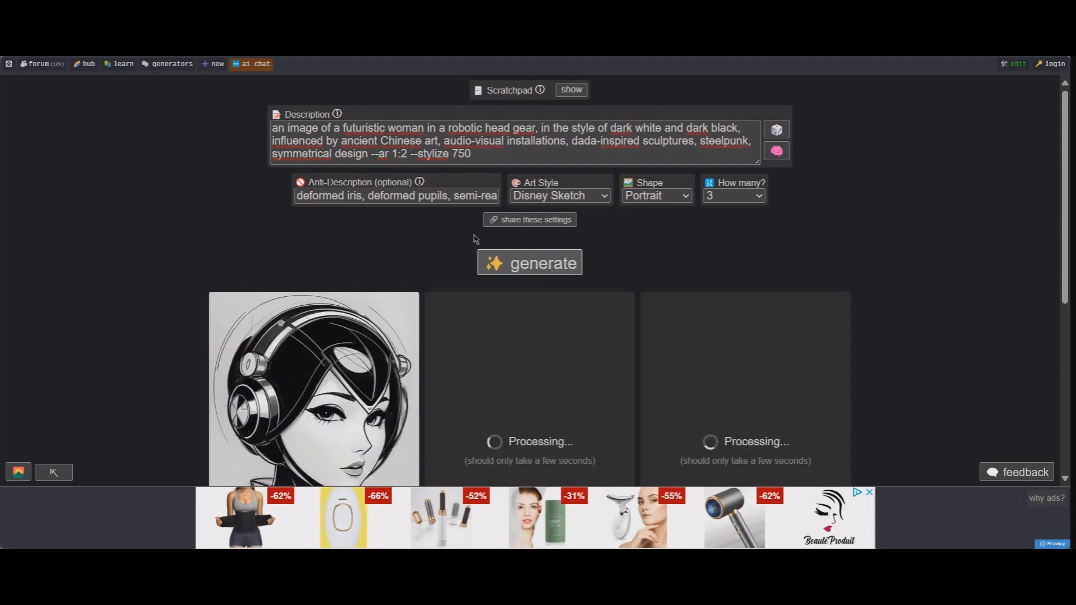
scroll(504, 257, down, 1)
scroll(466, 242, down, 1)
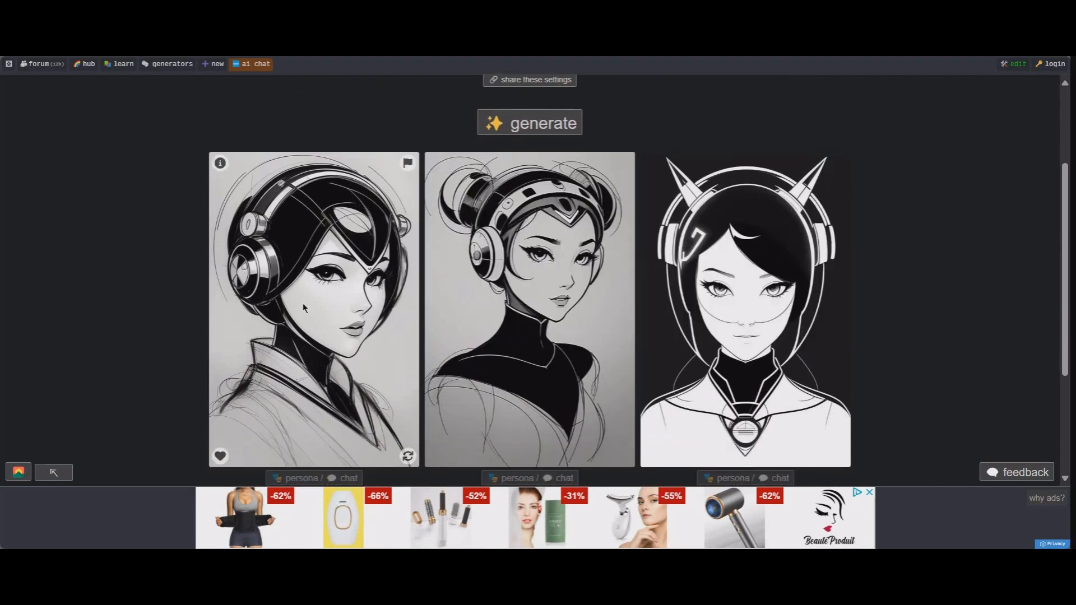
Step: Browse the art styles, choose Vintage Pulp Art, generate three new images from the same prompt, and review them
scroll(558, 227, up, 2)
click(608, 195)
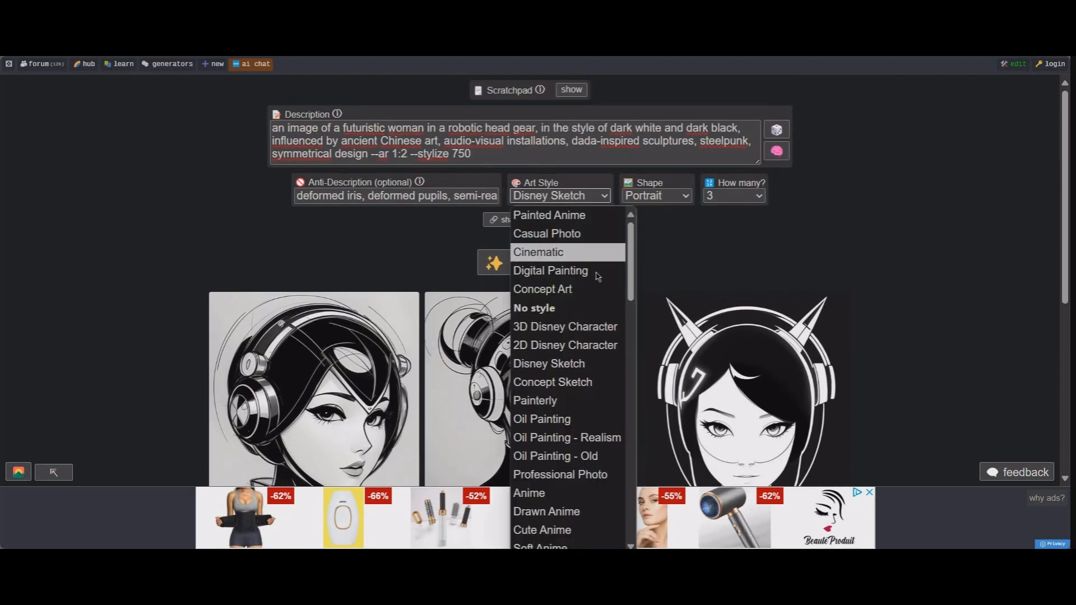
scroll(555, 336, down, 6)
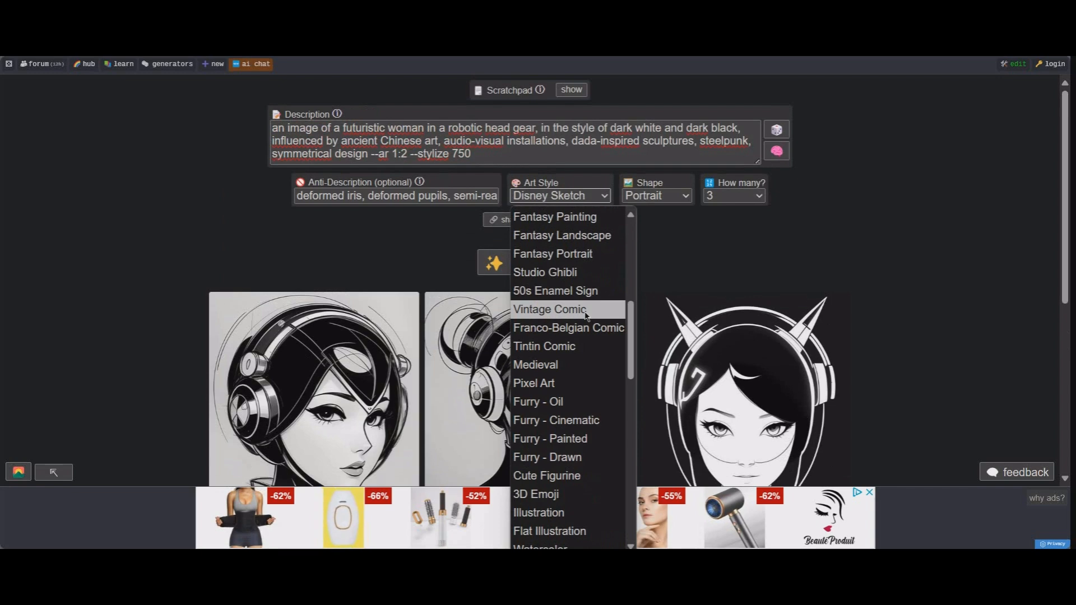
scroll(586, 315, down, 2)
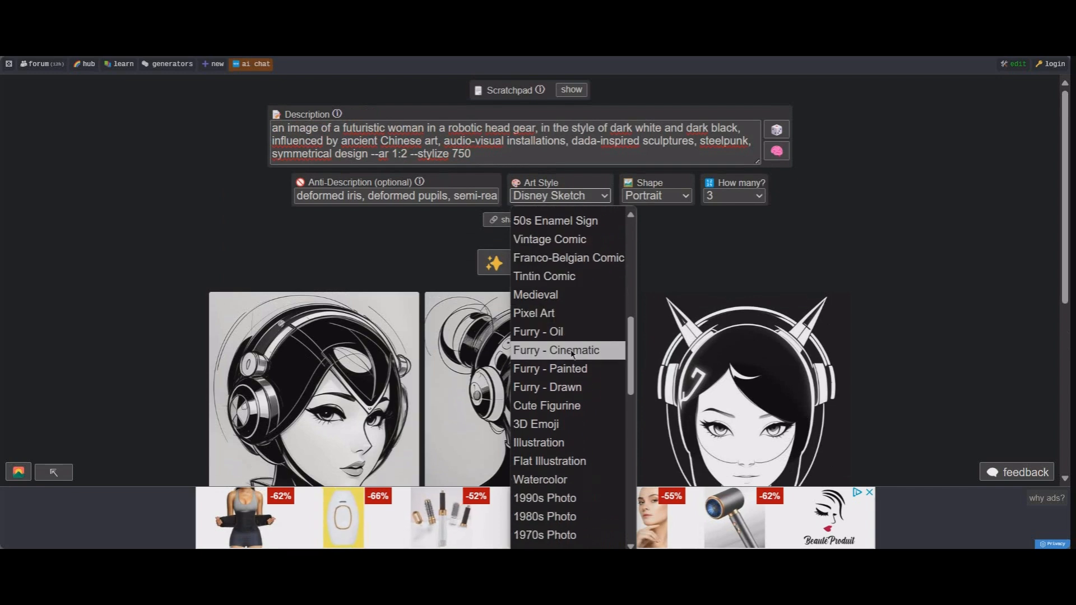
scroll(593, 356, down, 2)
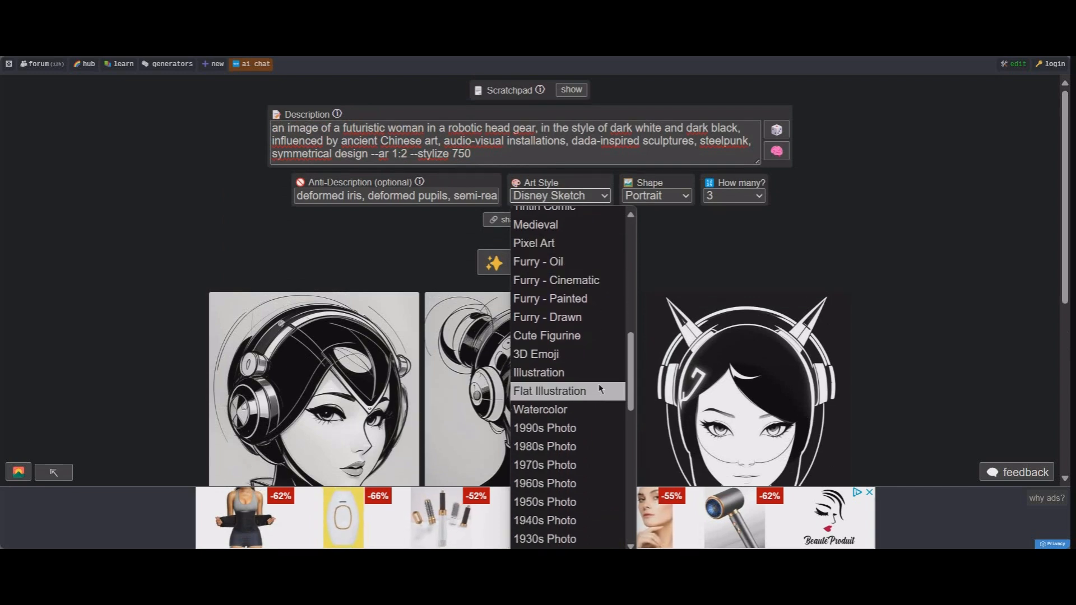
scroll(595, 392, down, 3)
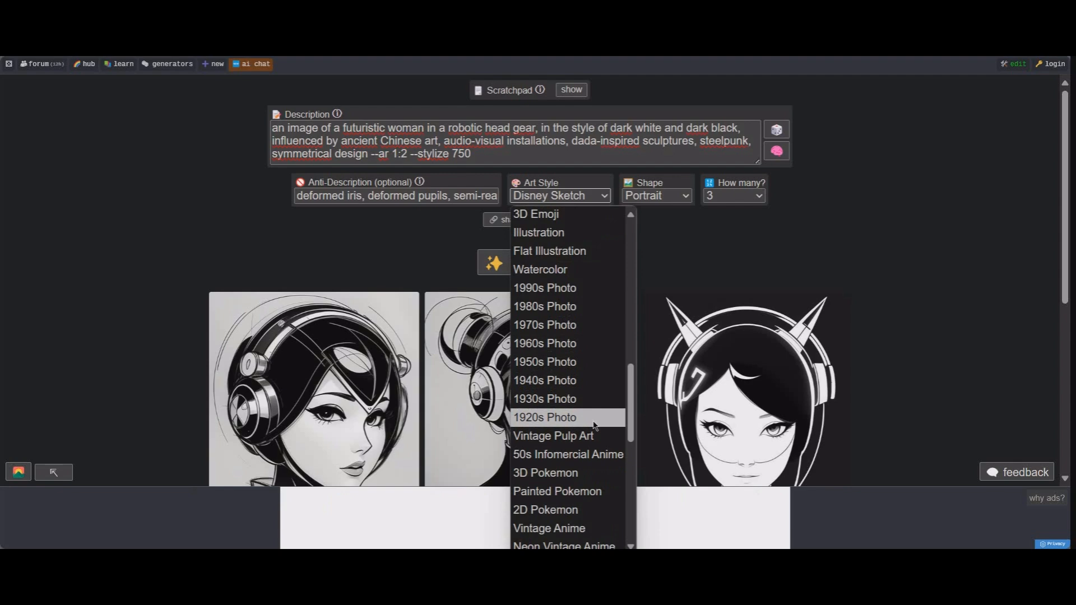
click(604, 437)
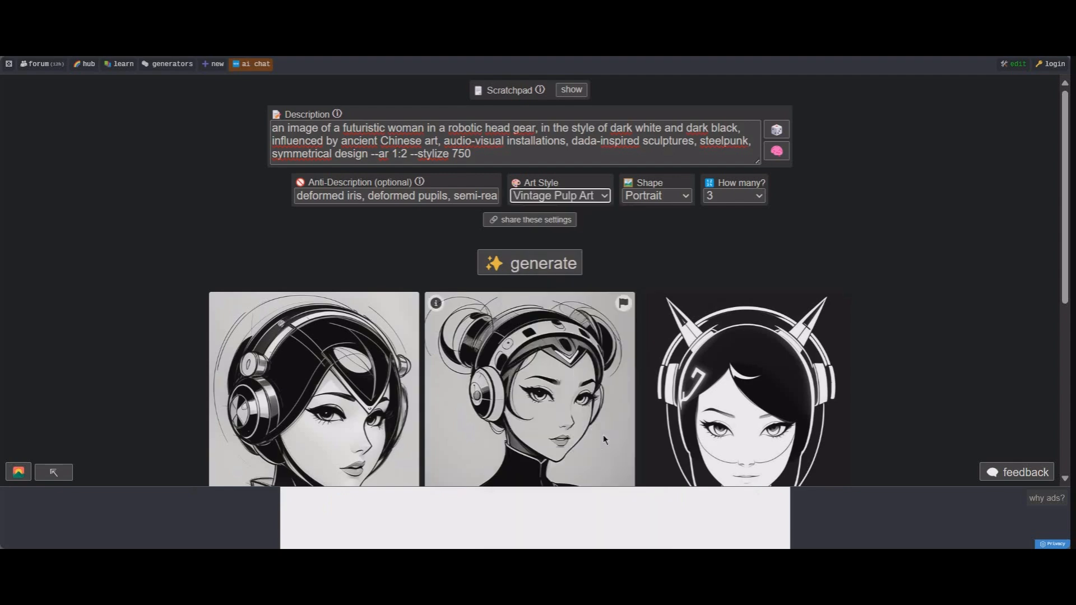
click(541, 266)
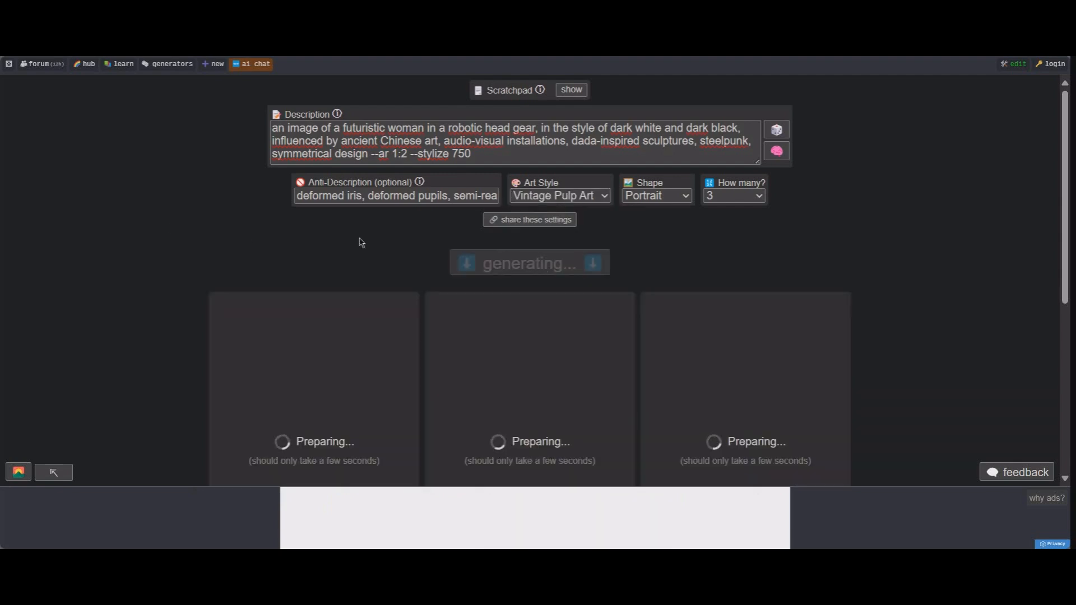
scroll(363, 243, down, 2)
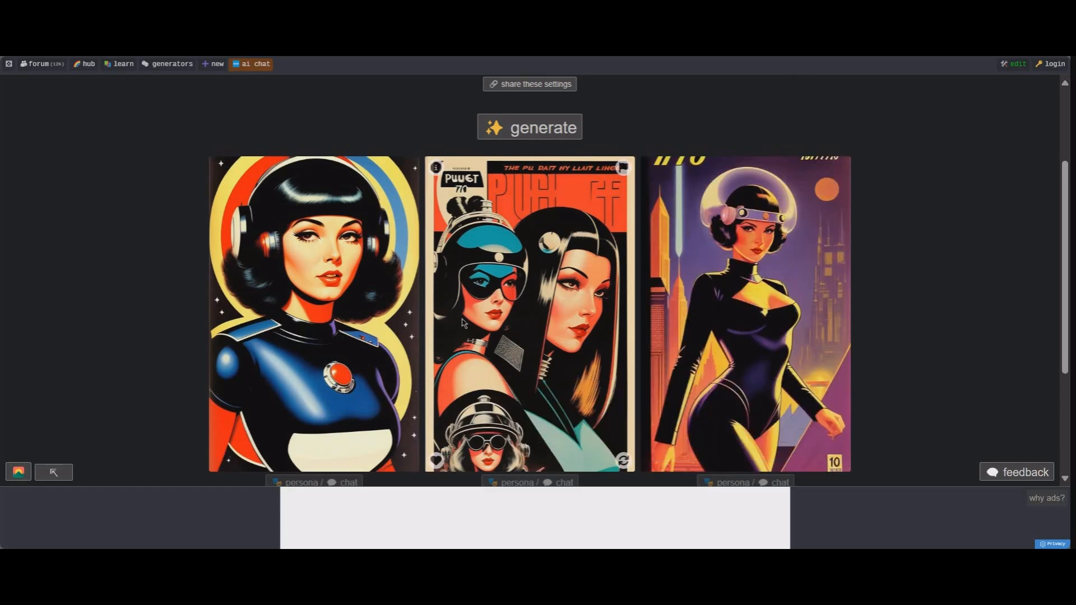
Step: Set the art style to Tattoo Design, generate three new images from the same prompt, and review them
scroll(442, 324, up, 1)
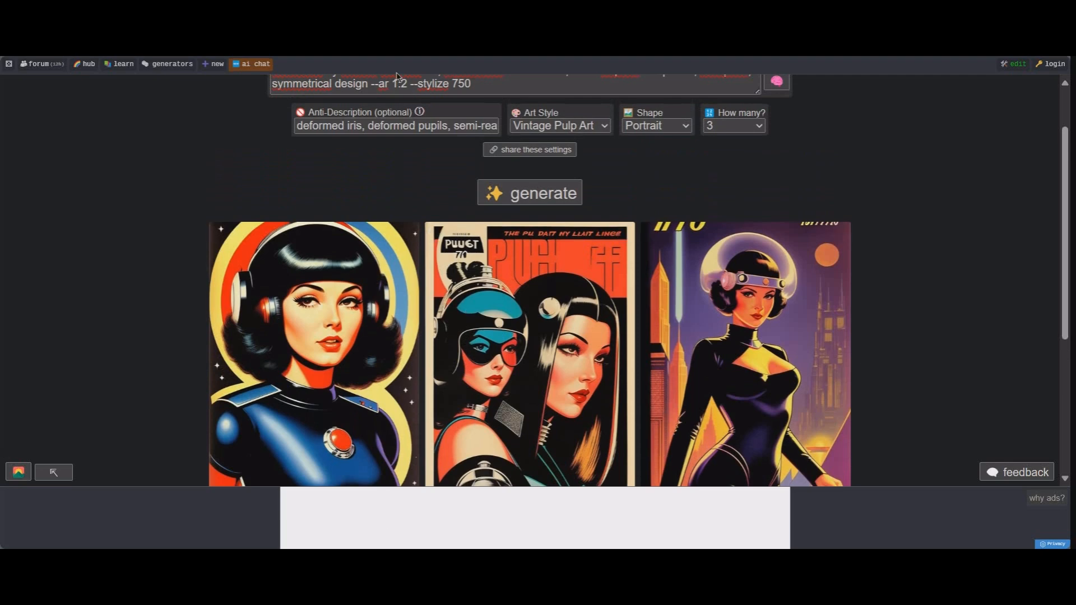
click(602, 126)
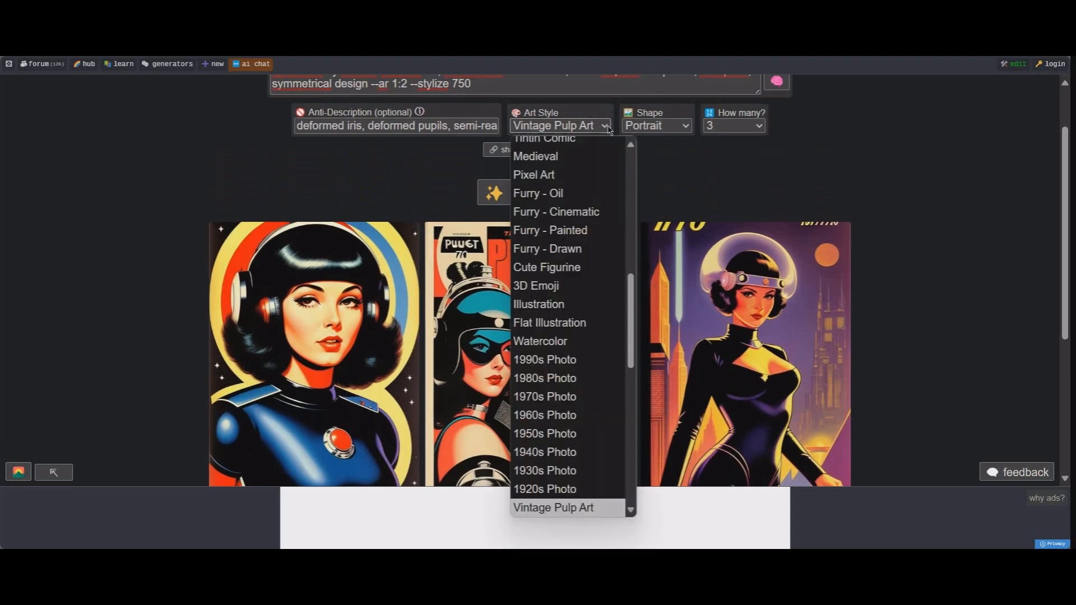
scroll(538, 392, down, 6)
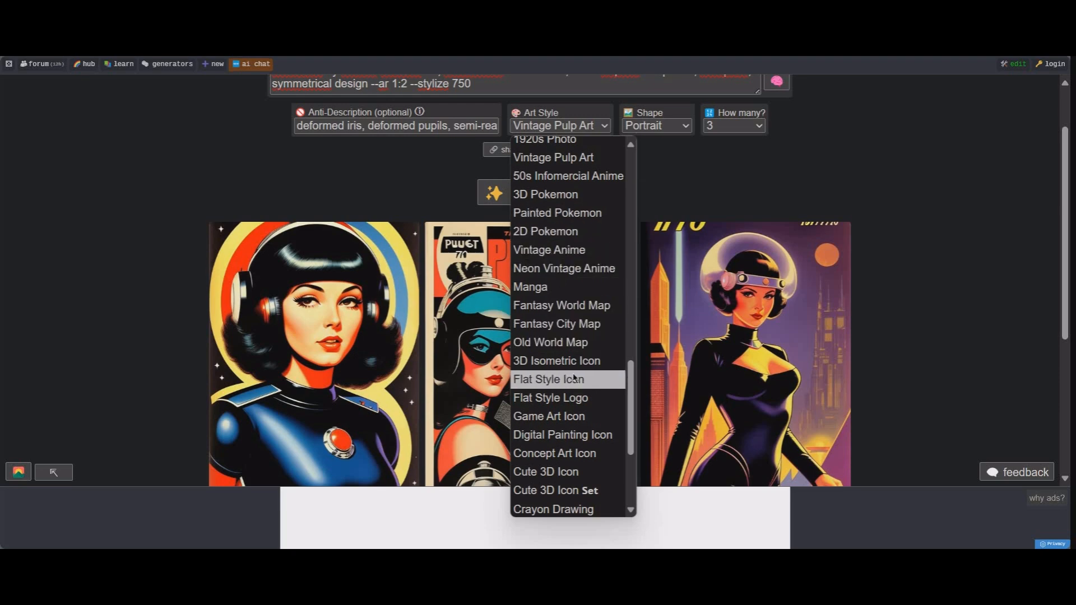
scroll(582, 367, down, 1)
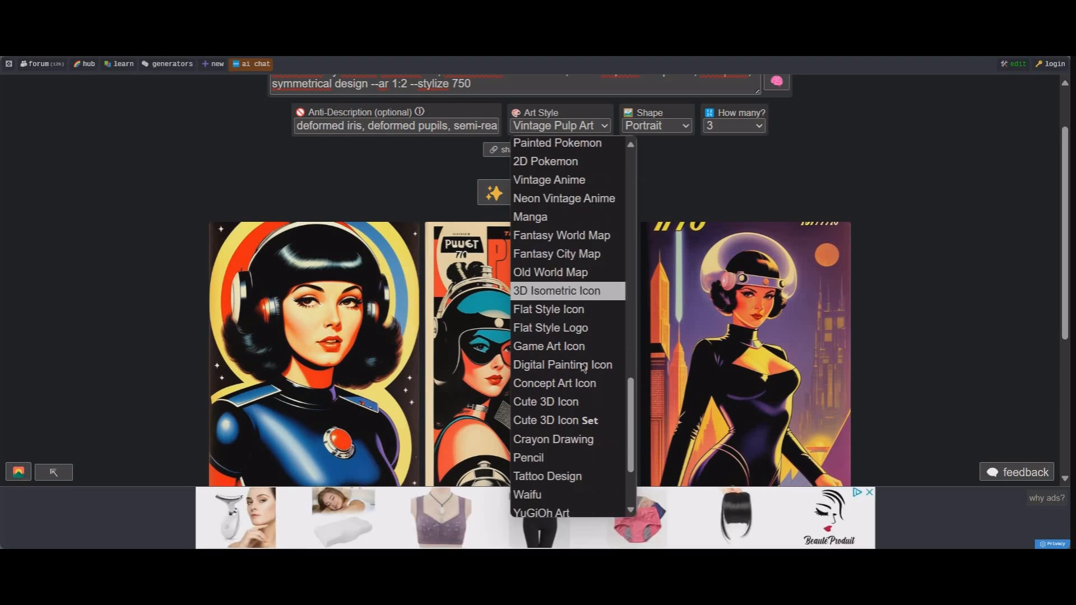
click(583, 475)
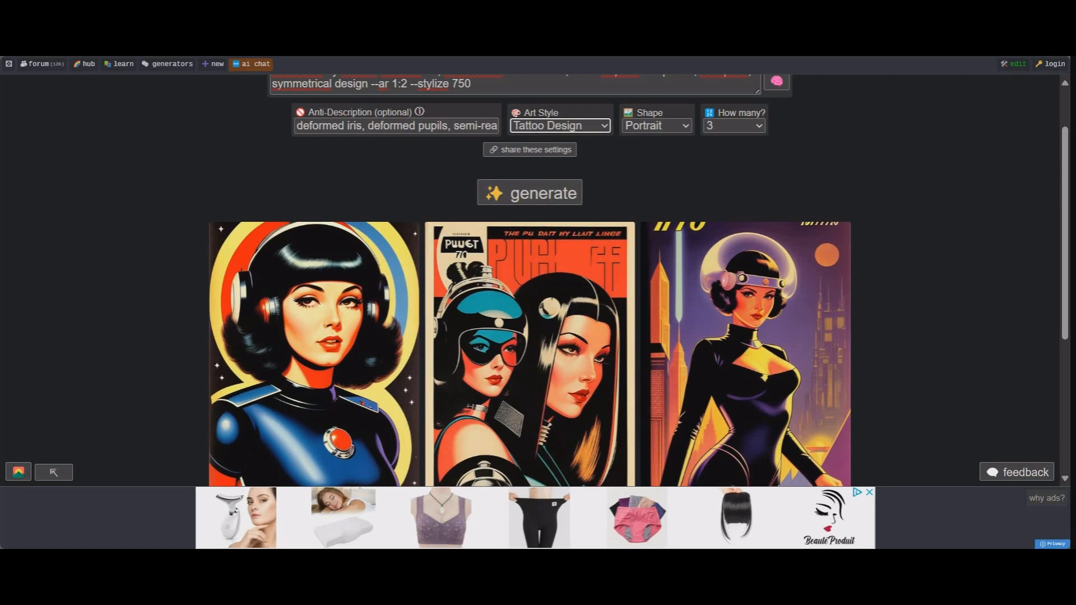
click(542, 192)
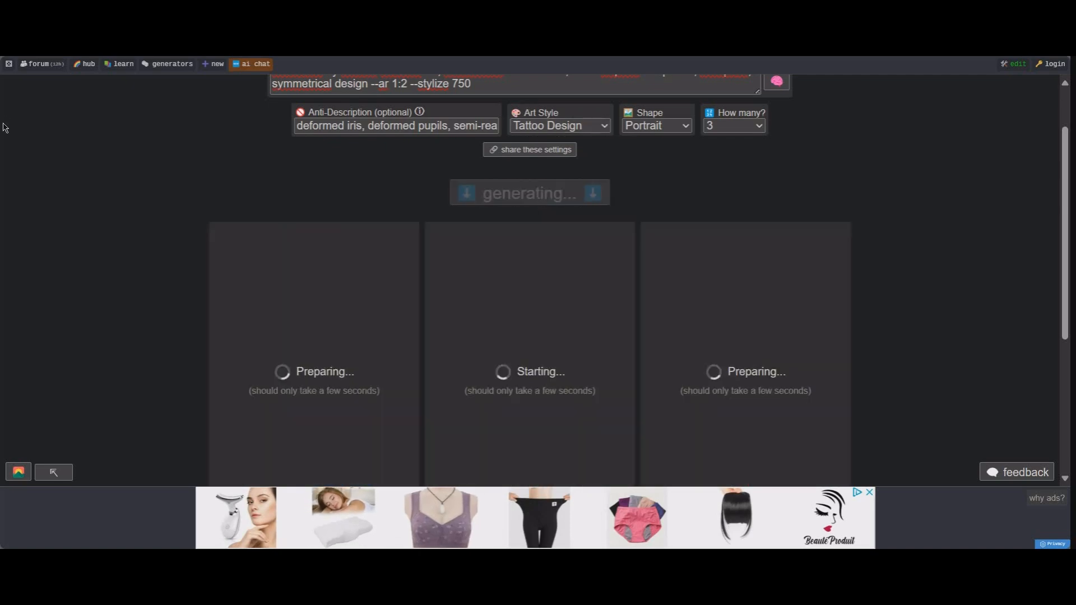
scroll(96, 287, down, 2)
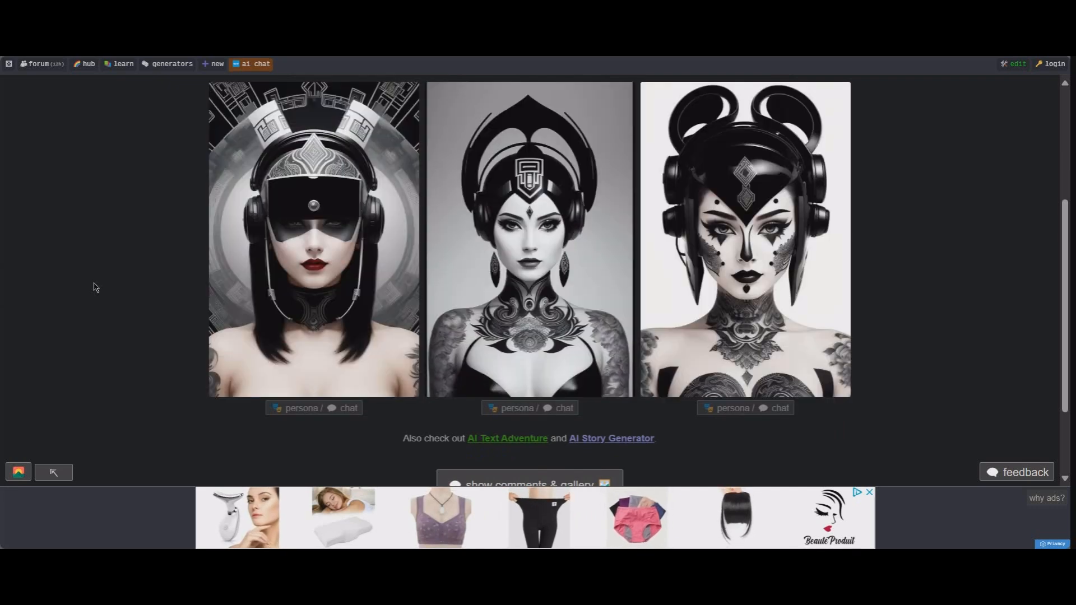
mouse_move(532, 146)
mouse_move(536, 317)
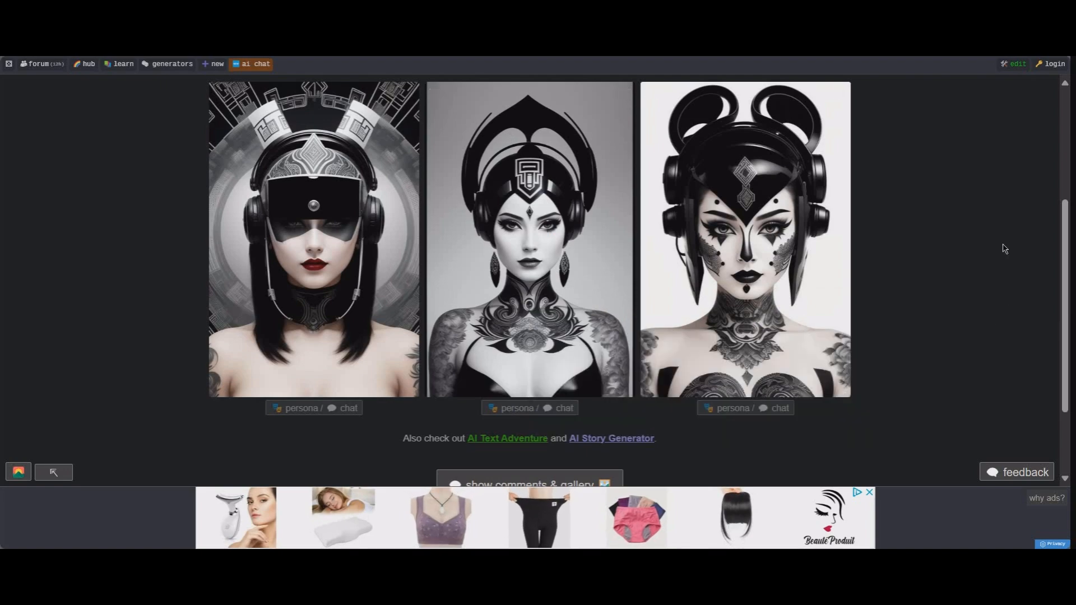
Step: Browse the art styles, choose 1990s Photo, generate three new images from the same prompt, and review them
scroll(433, 345, up, 3)
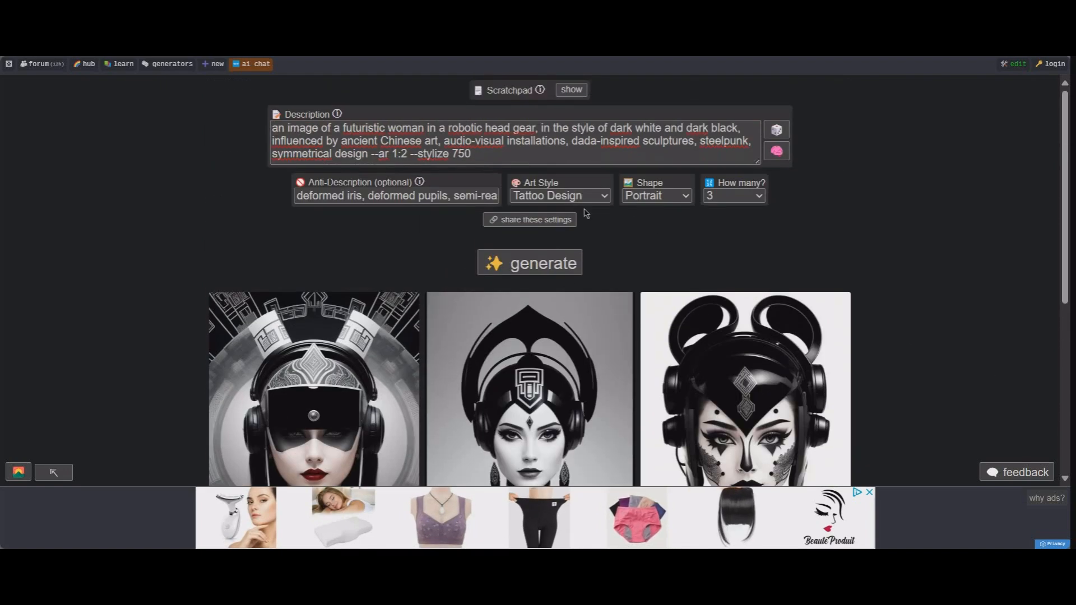
click(594, 196)
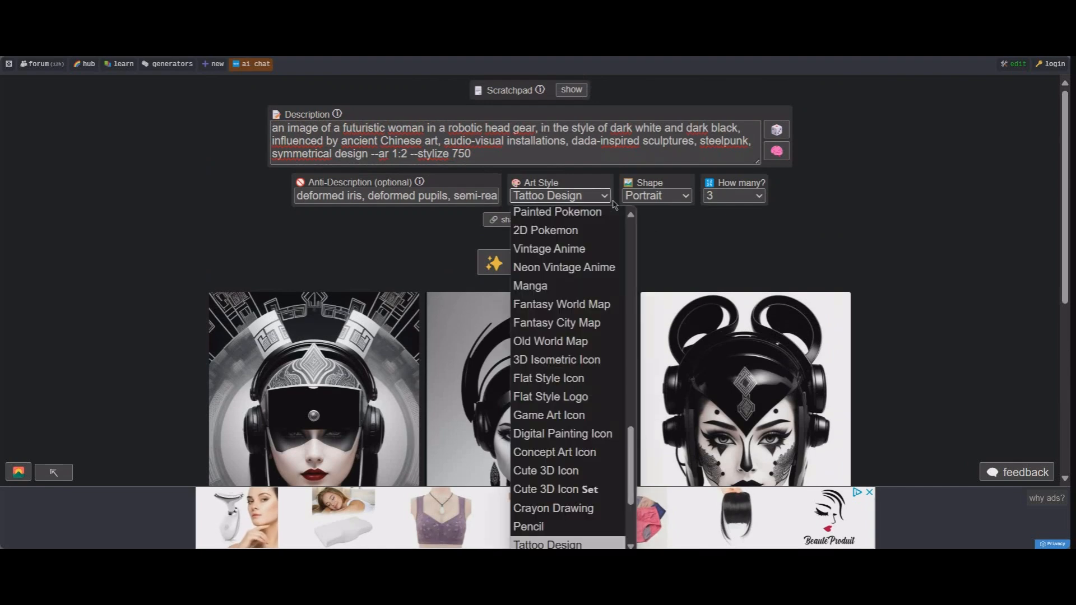
scroll(555, 381, down, 3)
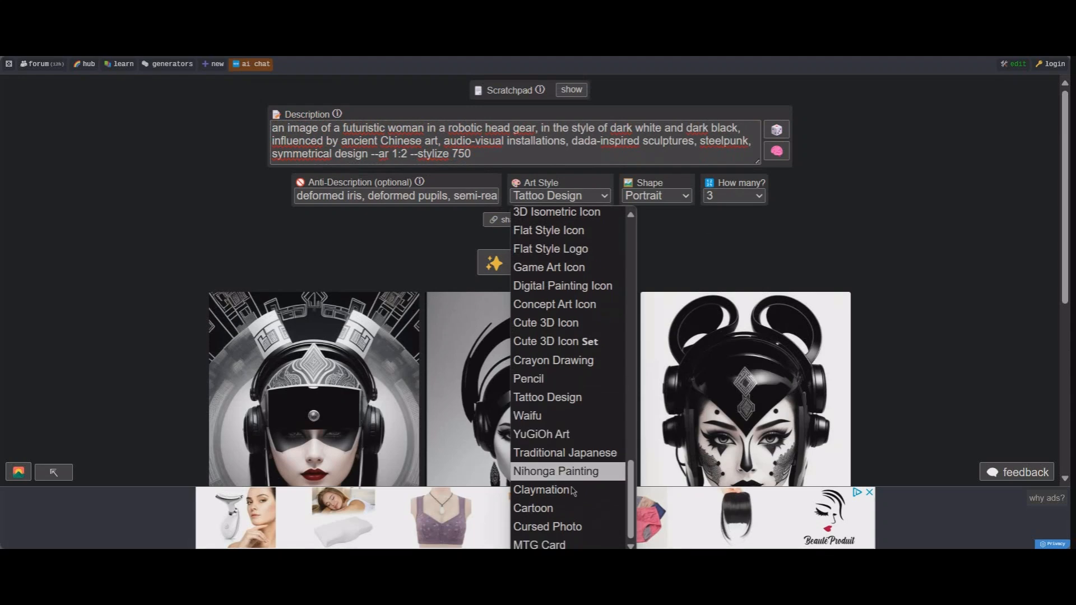
scroll(577, 399, up, 4)
scroll(576, 386, up, 2)
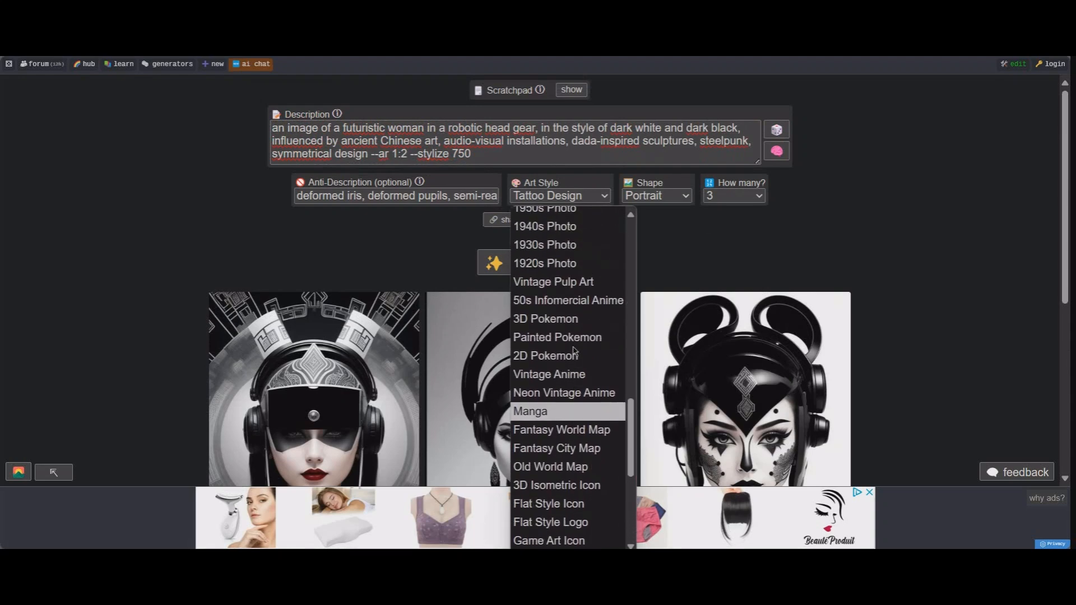
scroll(577, 374, up, 4)
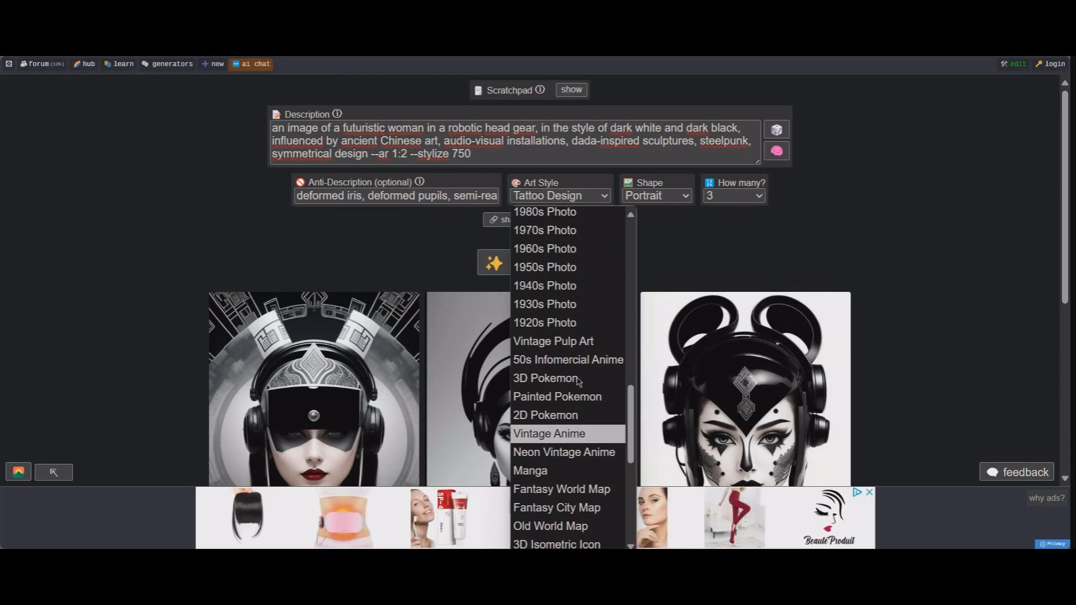
click(577, 349)
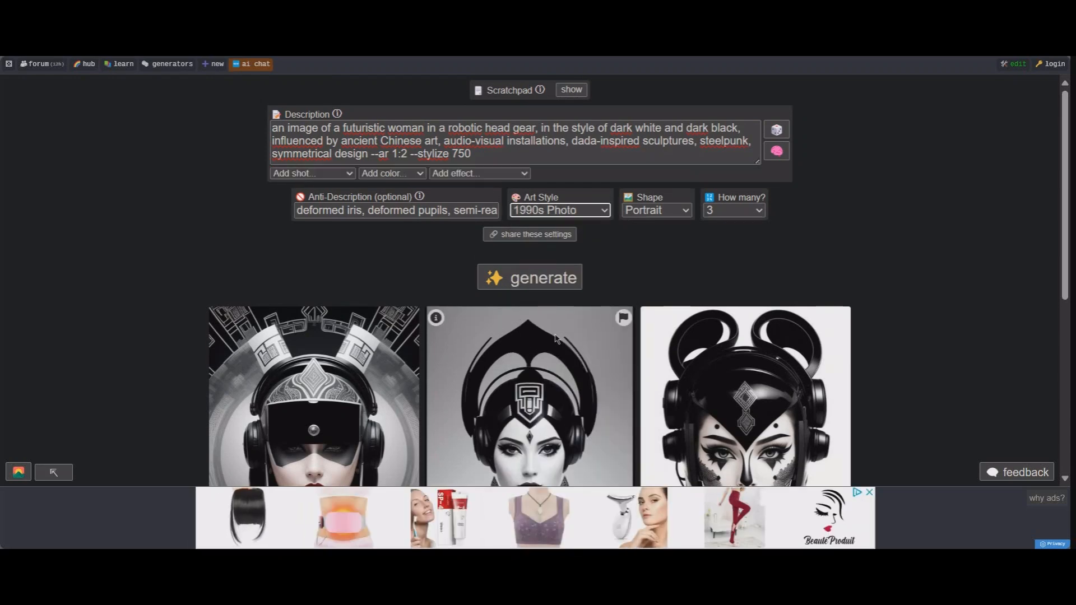
click(541, 276)
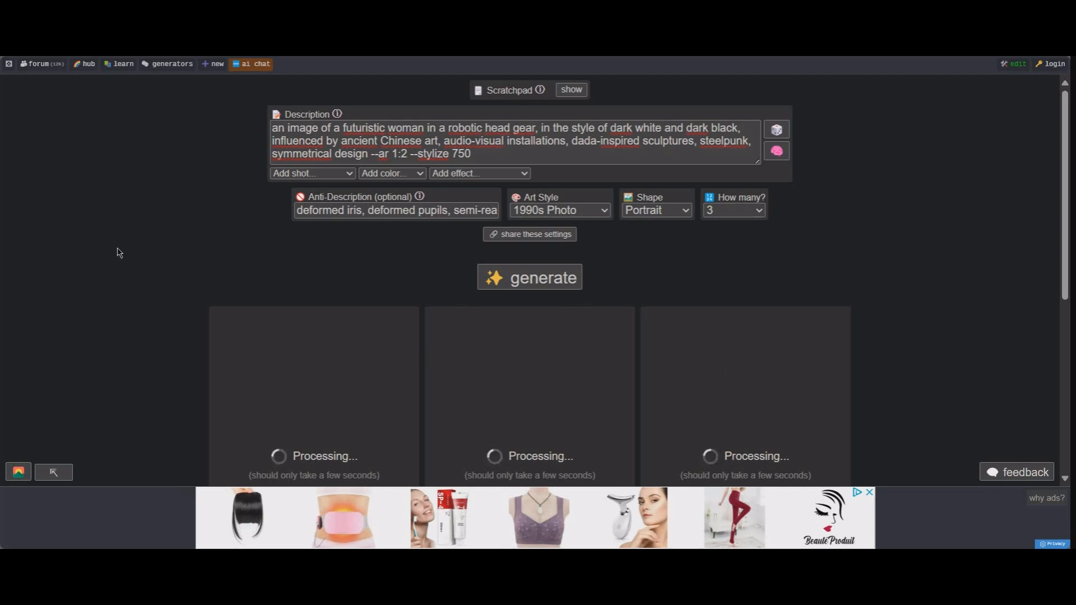
scroll(137, 252, down, 3)
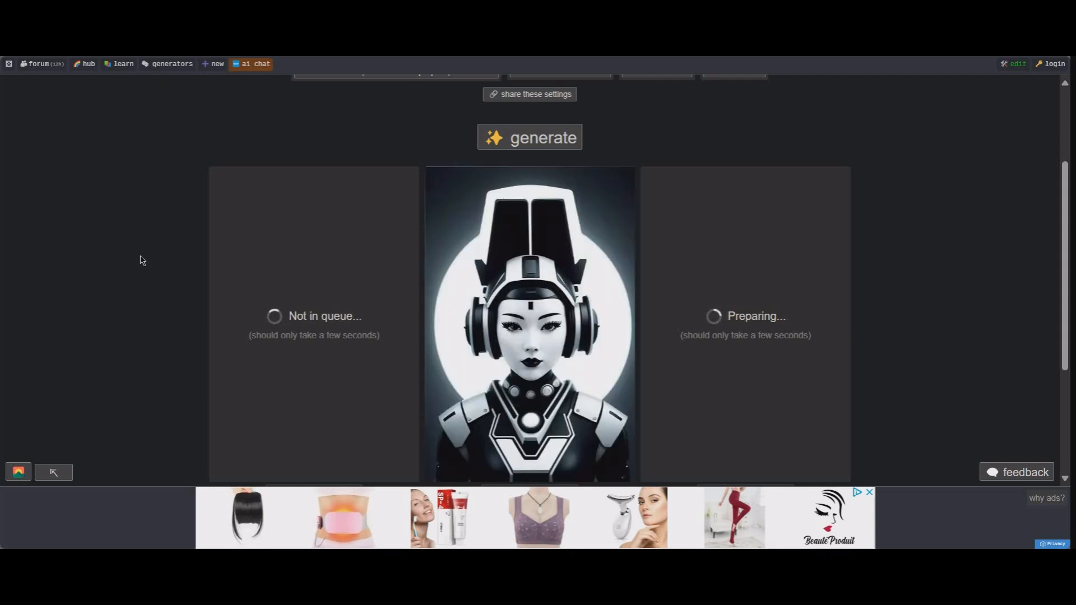
scroll(142, 260, up, 3)
scroll(142, 259, down, 3)
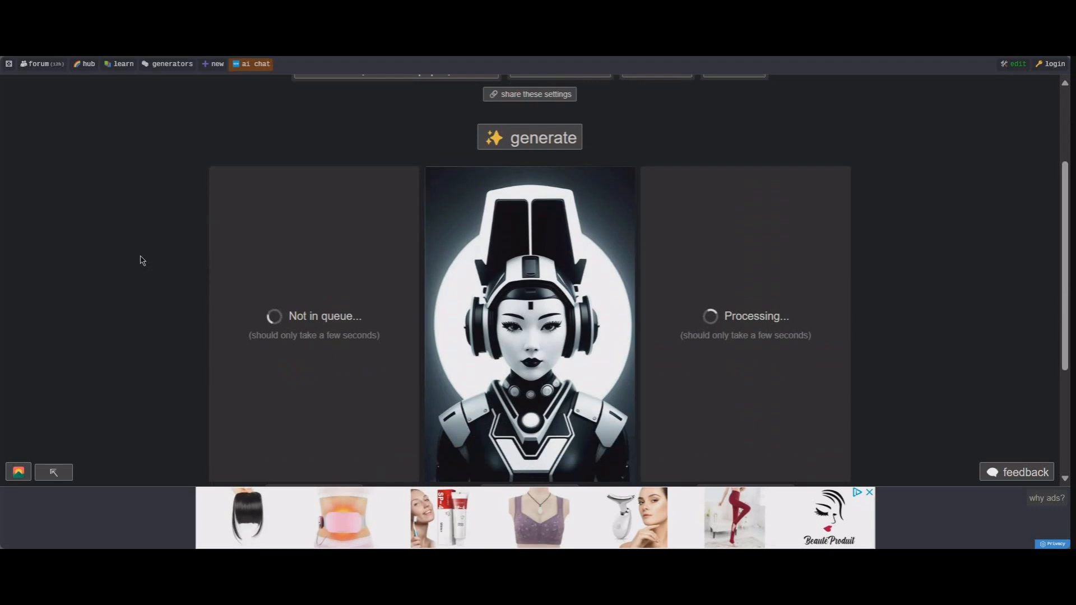
scroll(141, 260, down, 1)
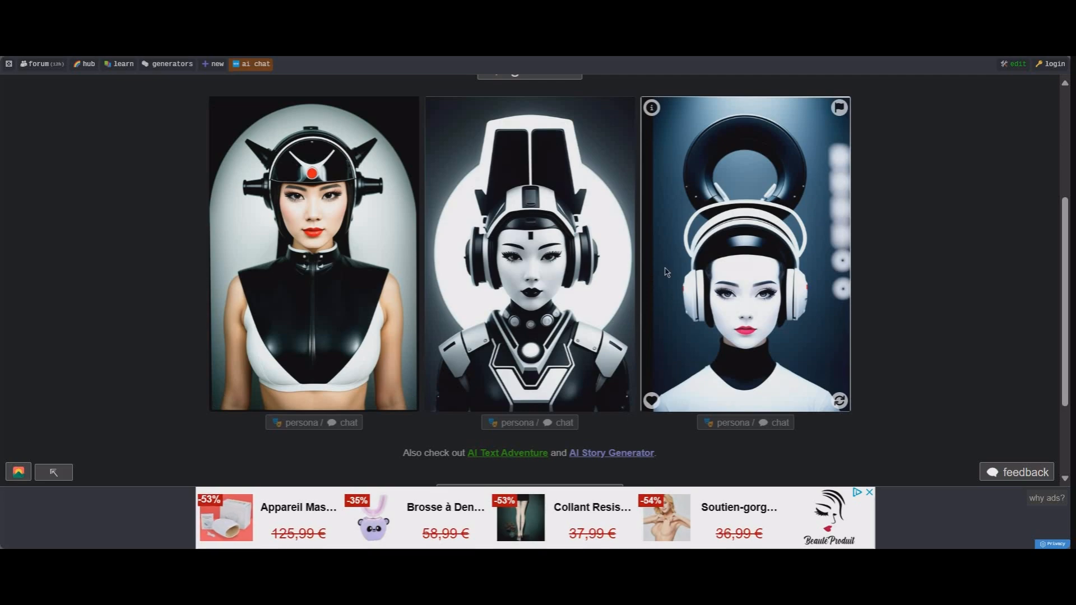
Step: Look through the shot and color modifiers that can be added to the description
scroll(343, 166, down, 1)
scroll(603, 309, up, 5)
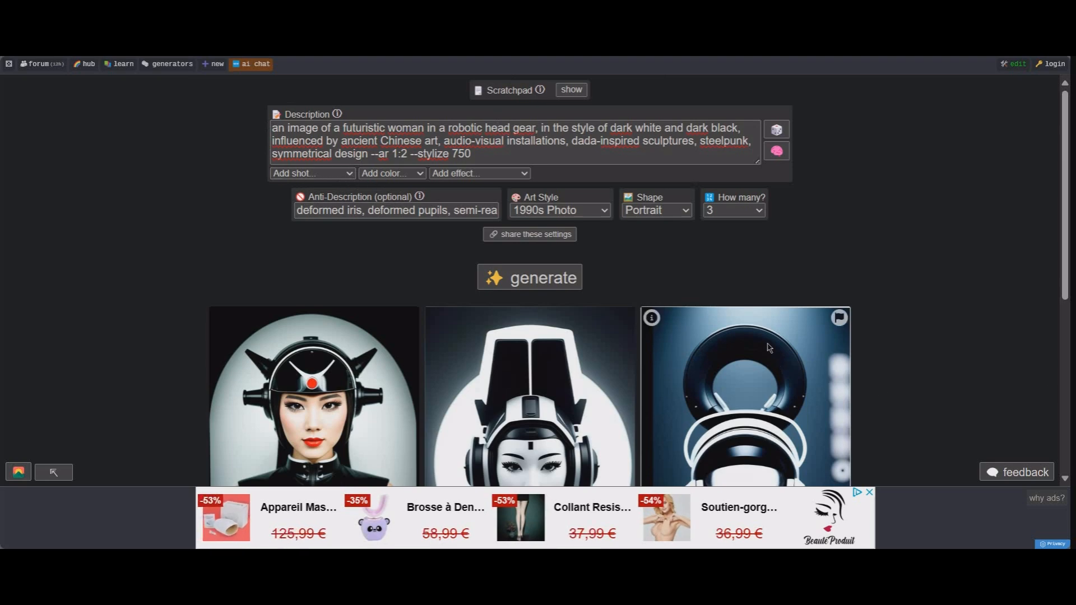
click(351, 174)
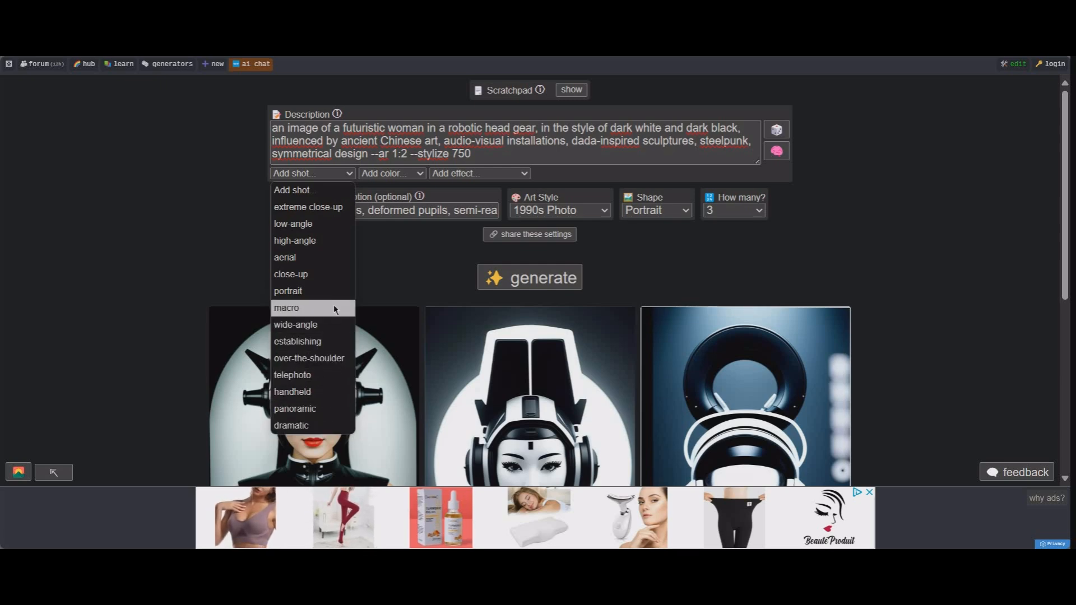
click(353, 174)
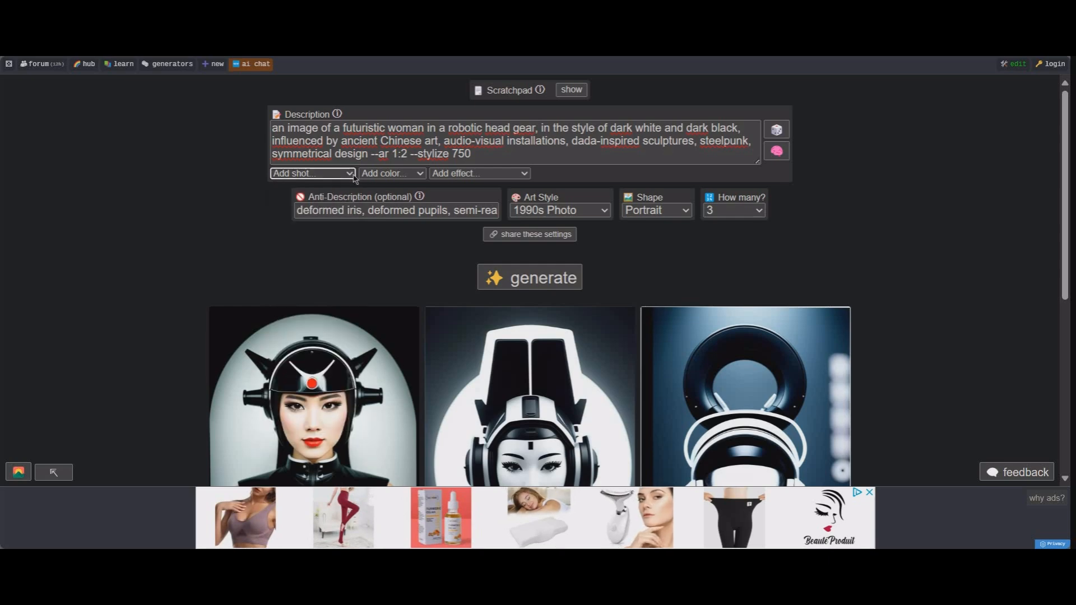
click(421, 174)
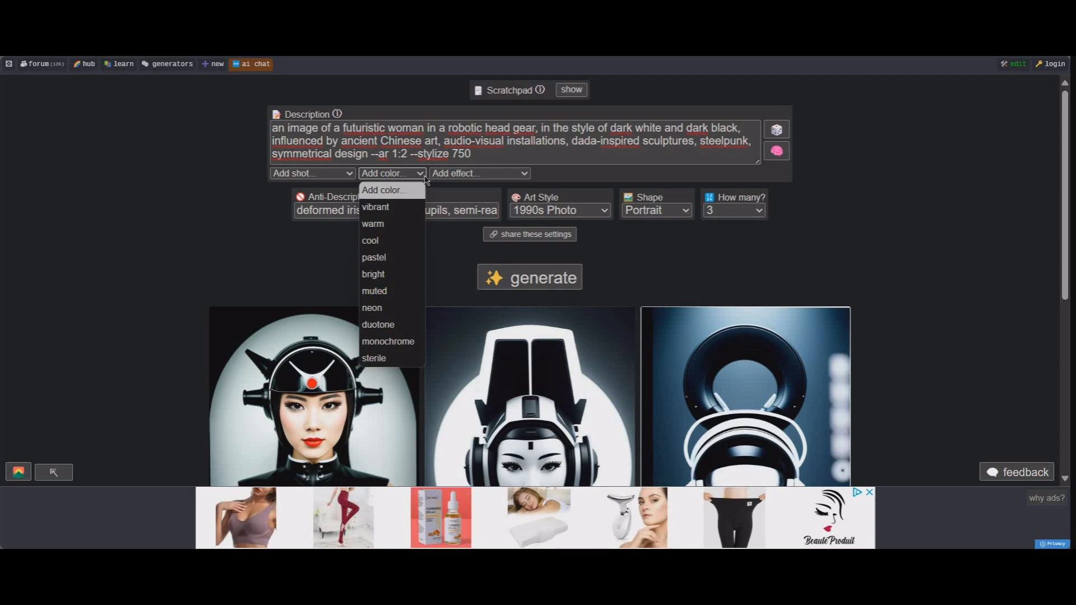
click(425, 177)
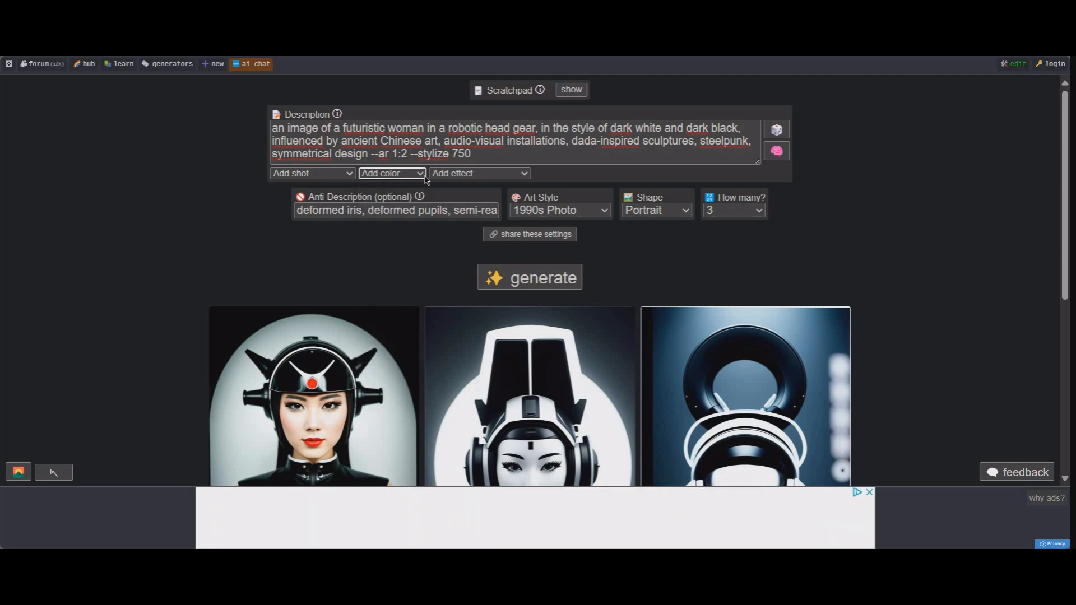
Step: Add the golden hour effect to the description and generate three new 1990s Photo images
click(527, 175)
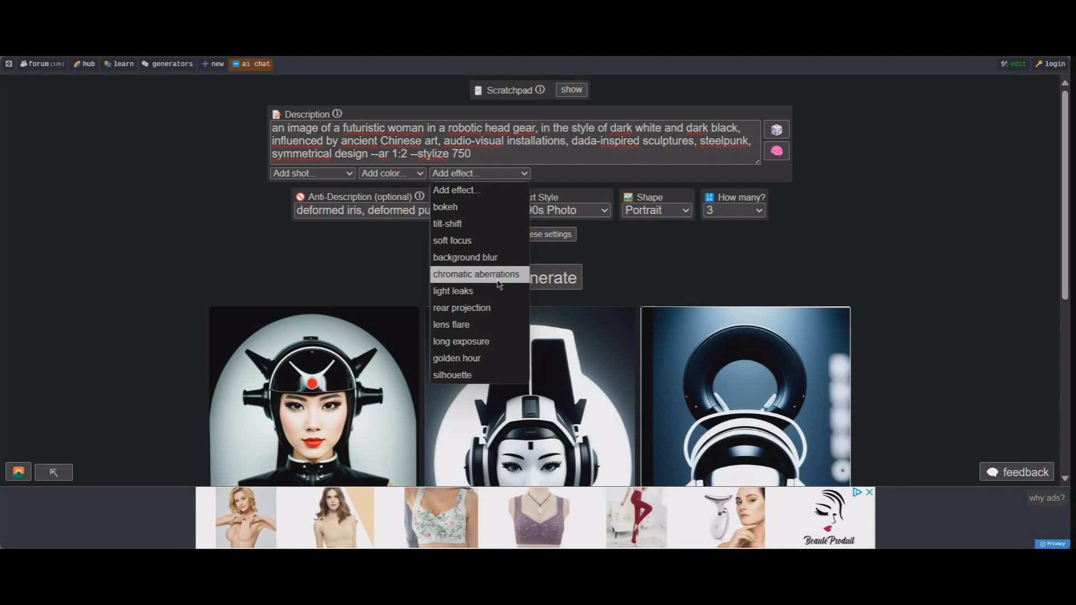
click(486, 361)
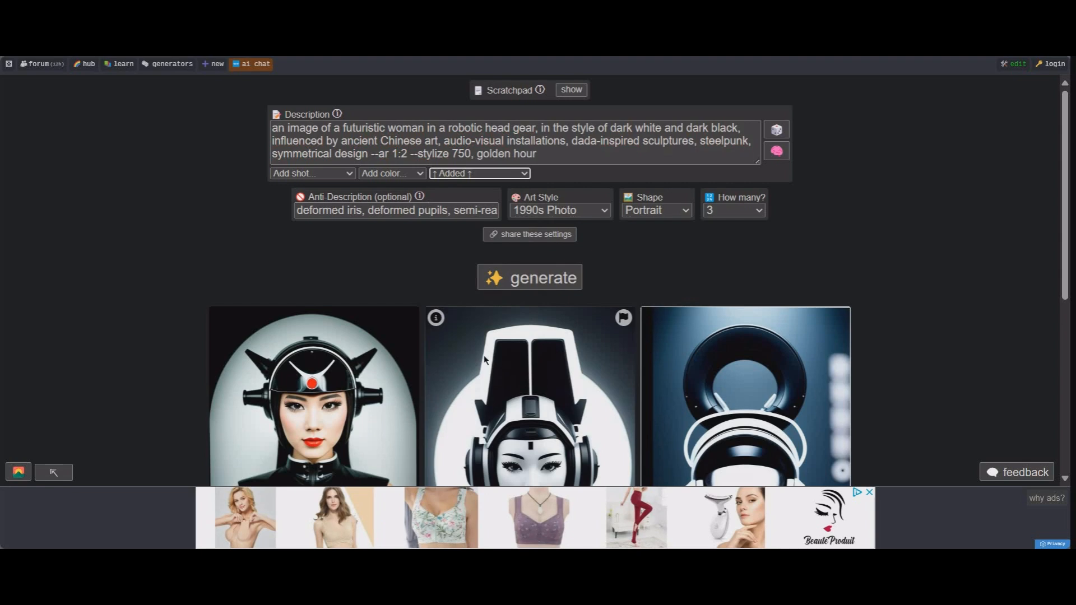
click(546, 282)
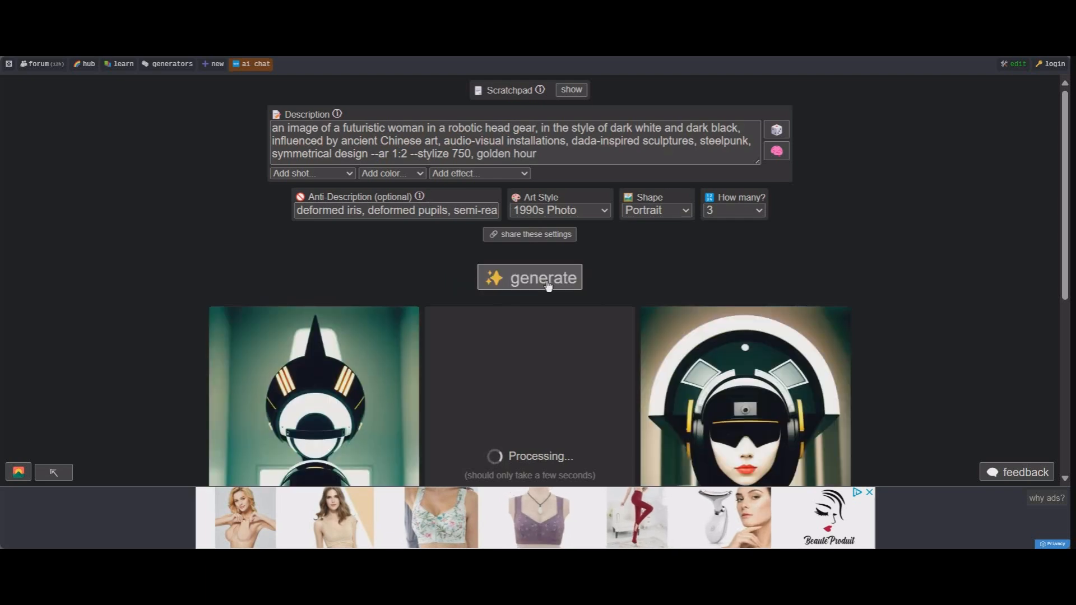
Step: Examine the three golden hour images in full and dismiss the advertisement banner
scroll(504, 297, down, 2)
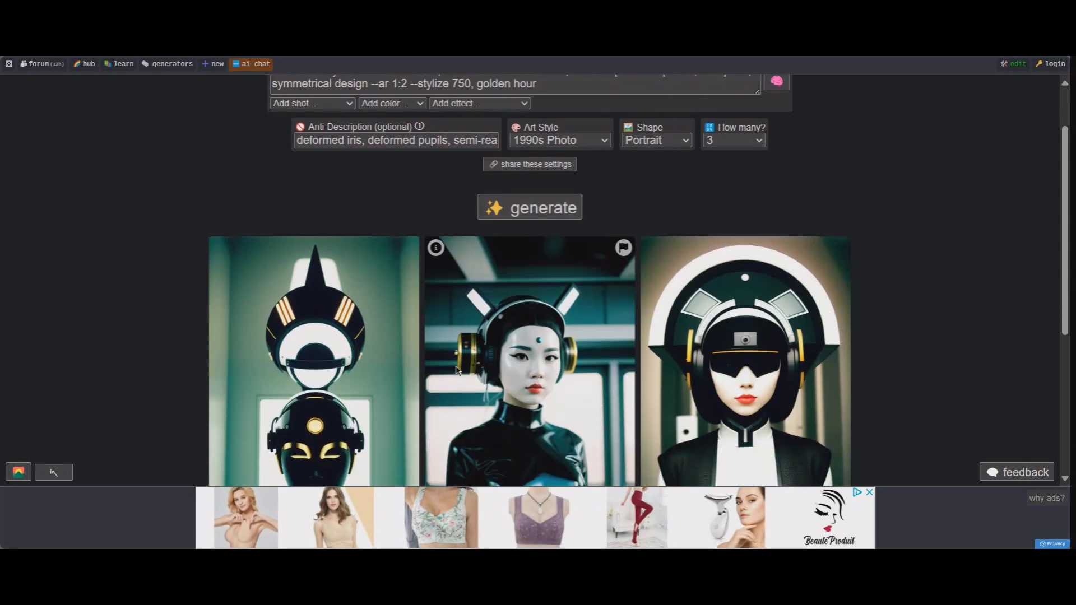
scroll(407, 309, down, 4)
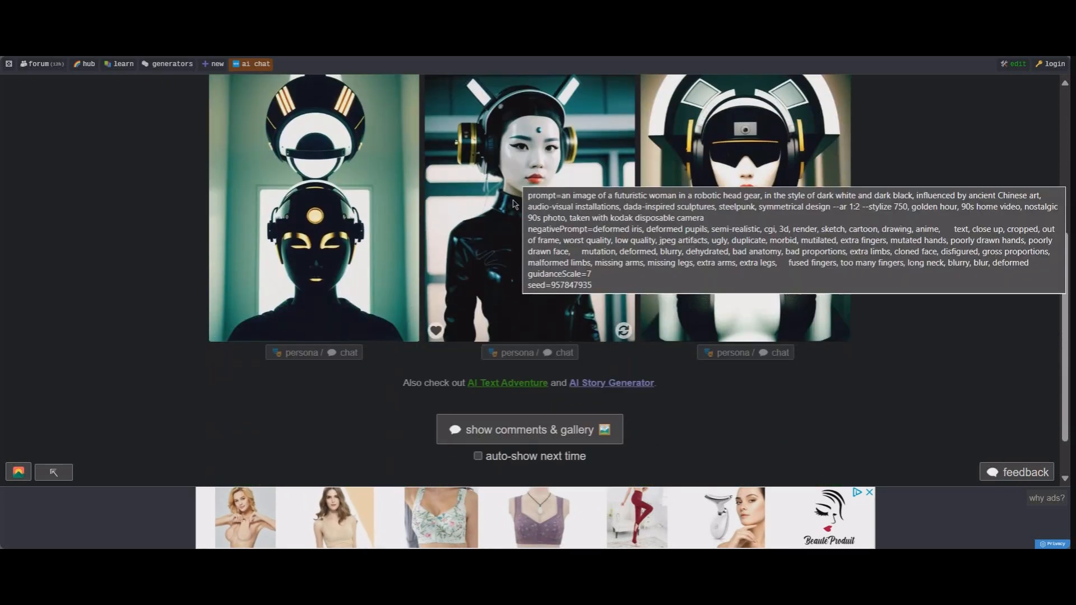
scroll(728, 280, up, 1)
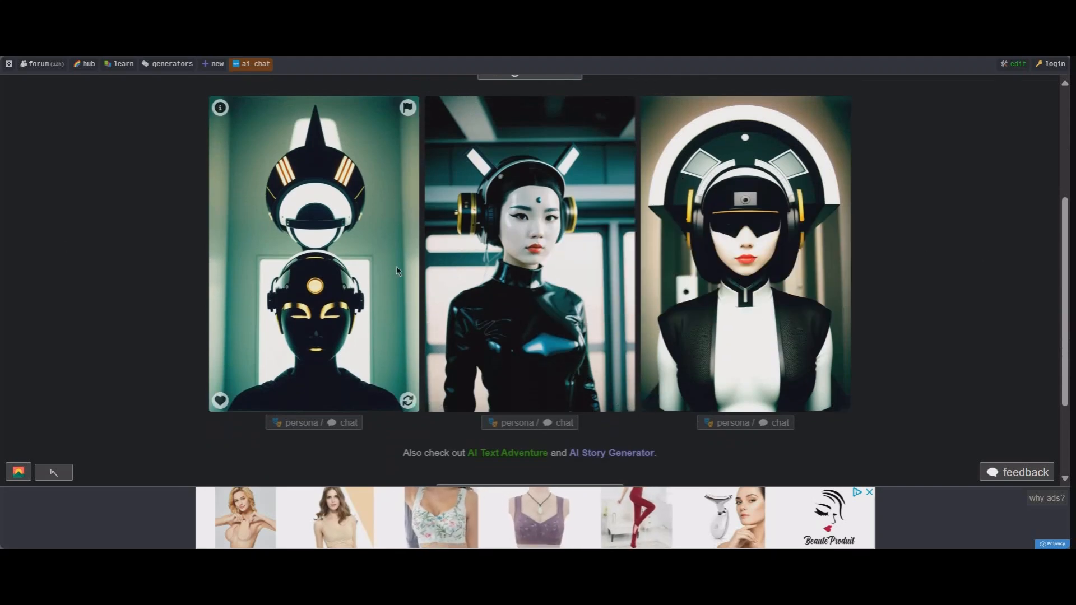
scroll(679, 329, up, 1)
scroll(675, 330, up, 1)
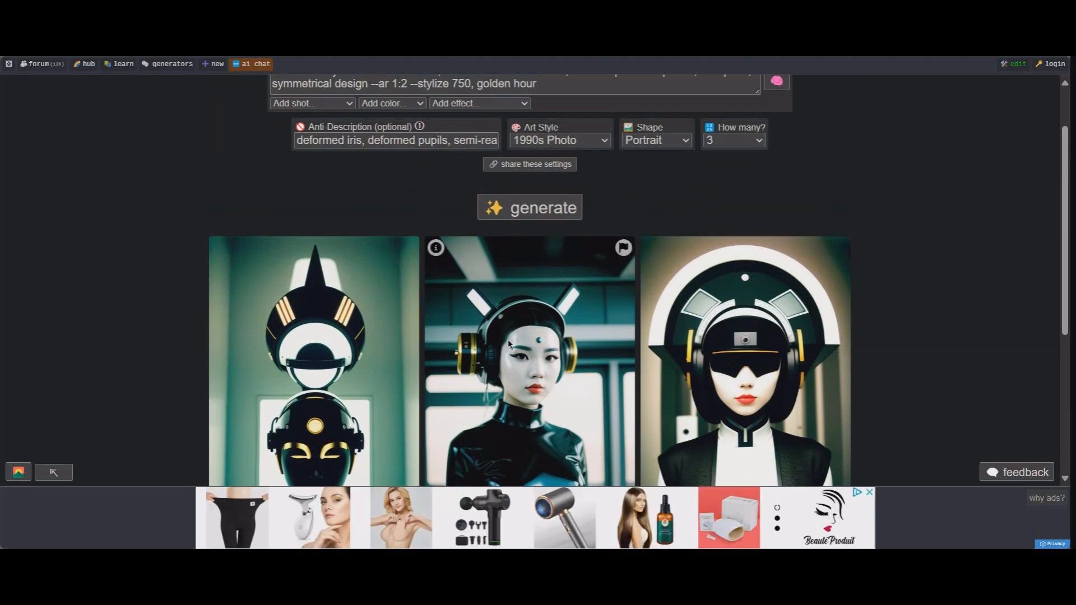
scroll(448, 340, up, 1)
scroll(653, 473, down, 2)
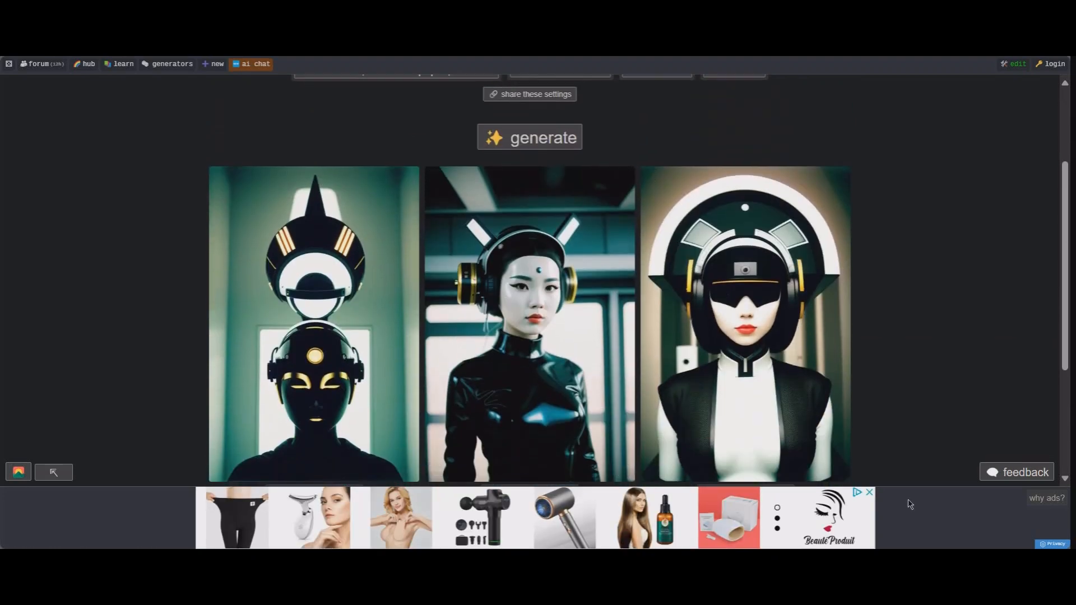
click(869, 492)
scroll(518, 441, up, 1)
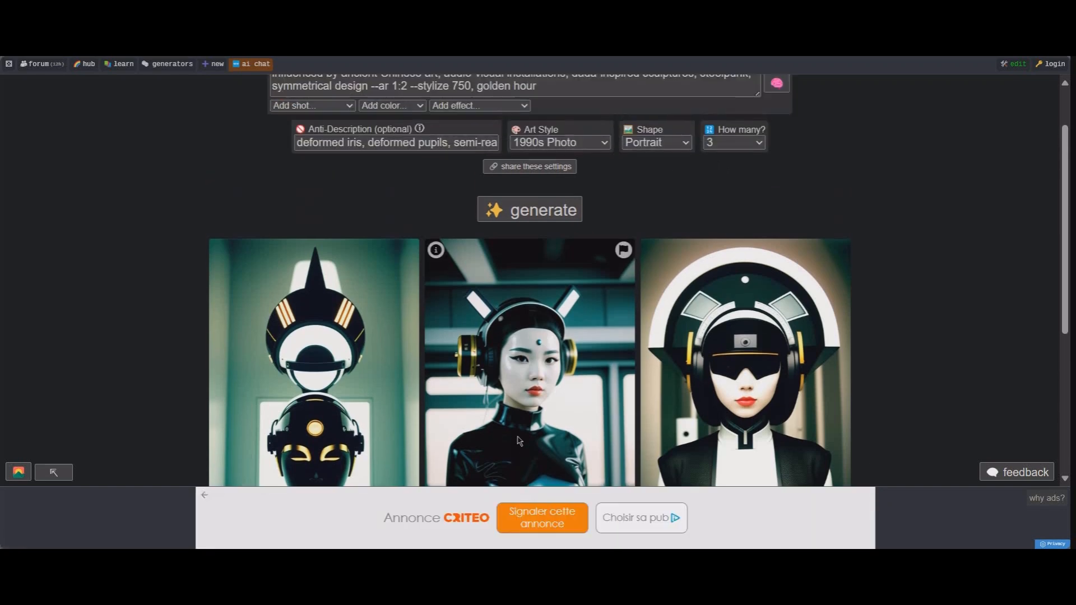
scroll(518, 440, up, 1)
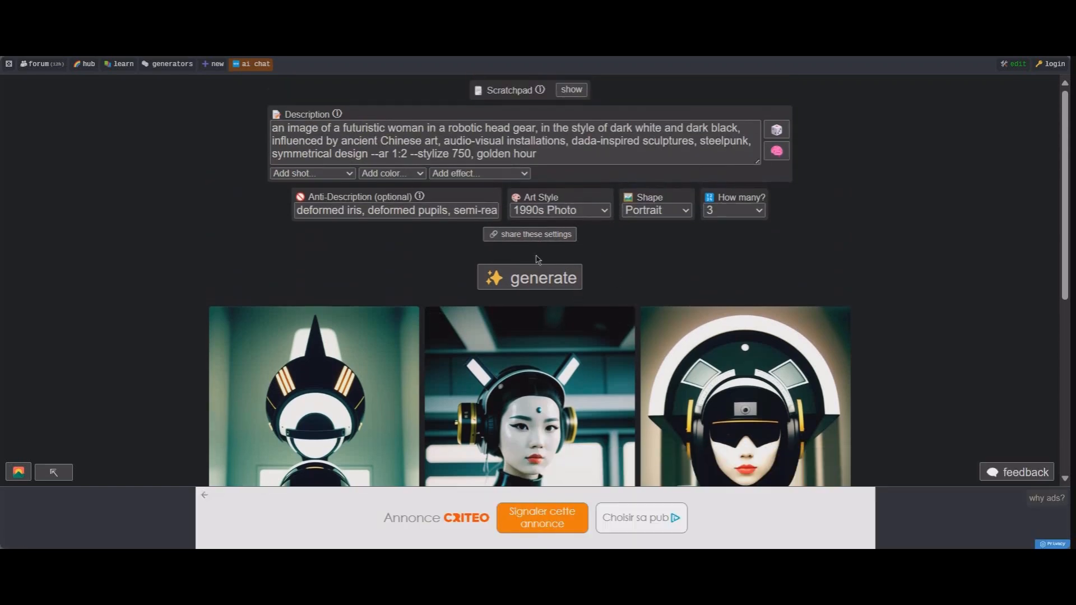
scroll(450, 348, down, 3)
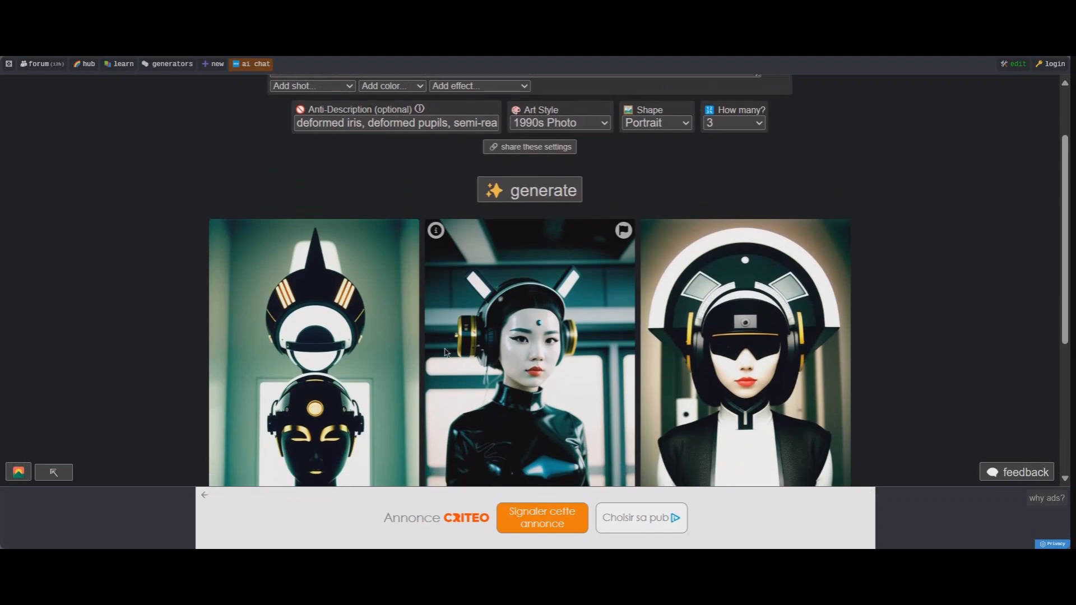
scroll(450, 347, up, 3)
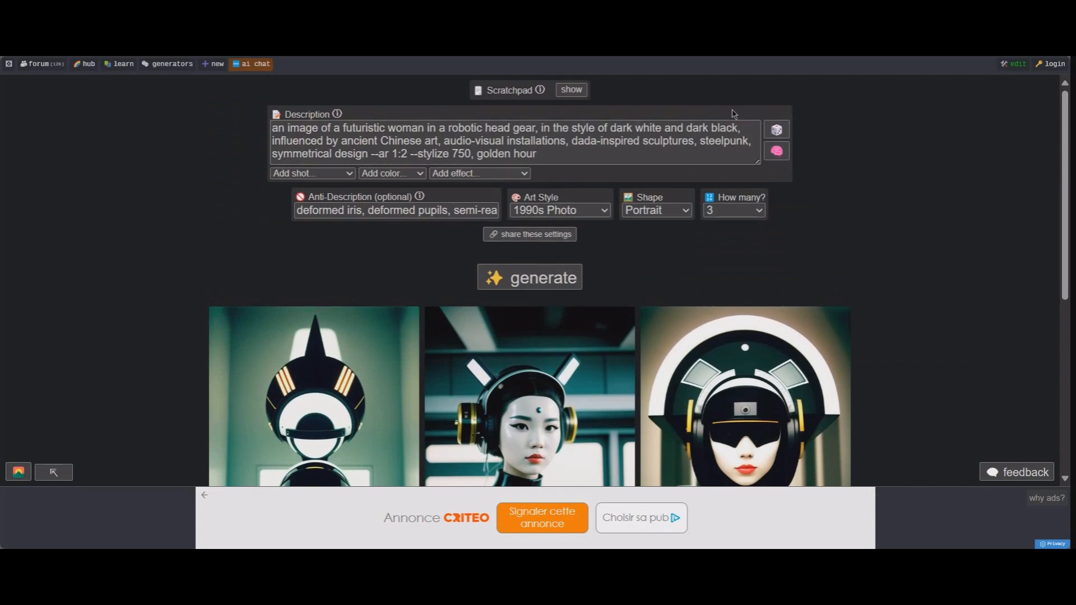
Step: Randomize the description until it describes a woman selecting produce at a grocery store, generate three images, and review them
click(784, 132)
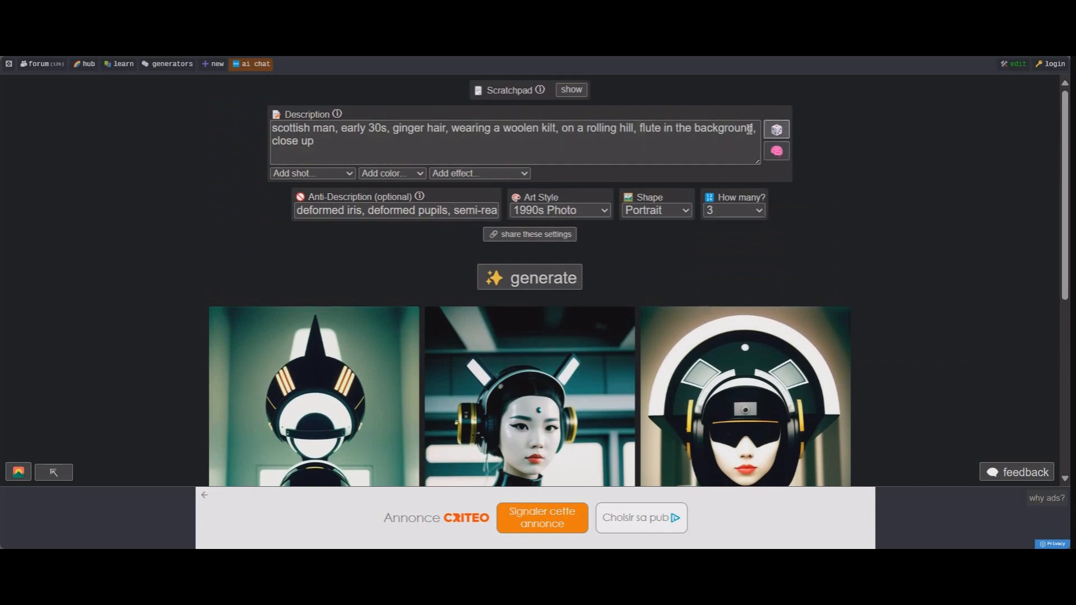
click(785, 133)
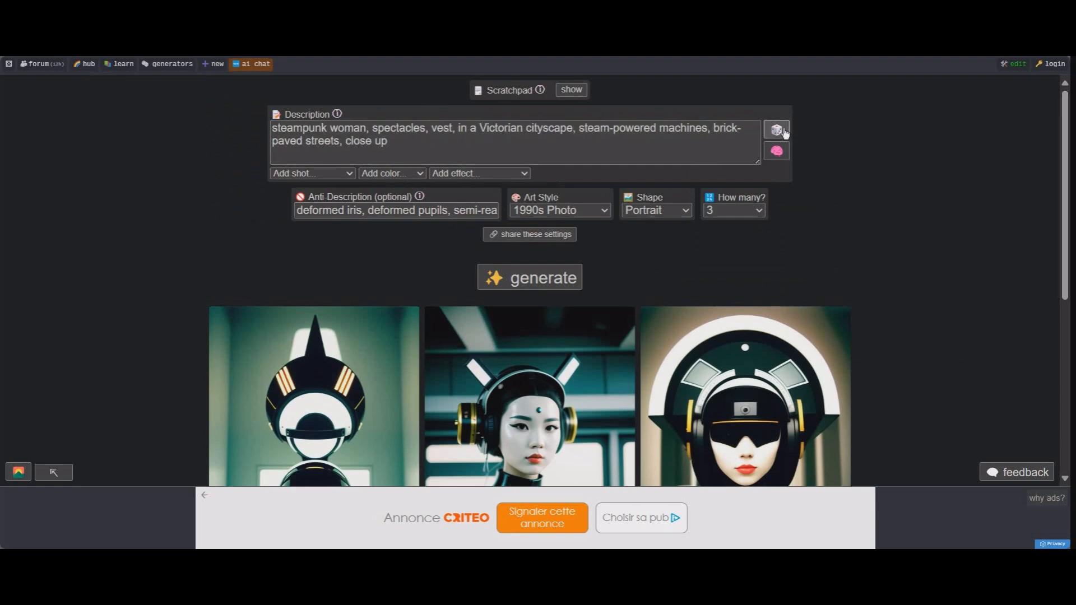
click(784, 133)
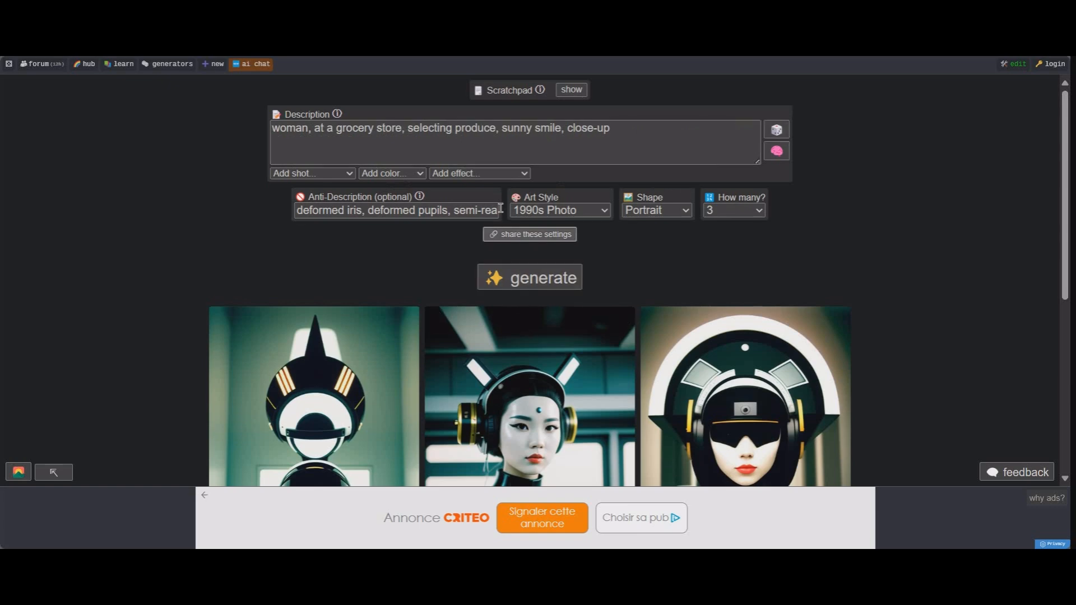
click(544, 280)
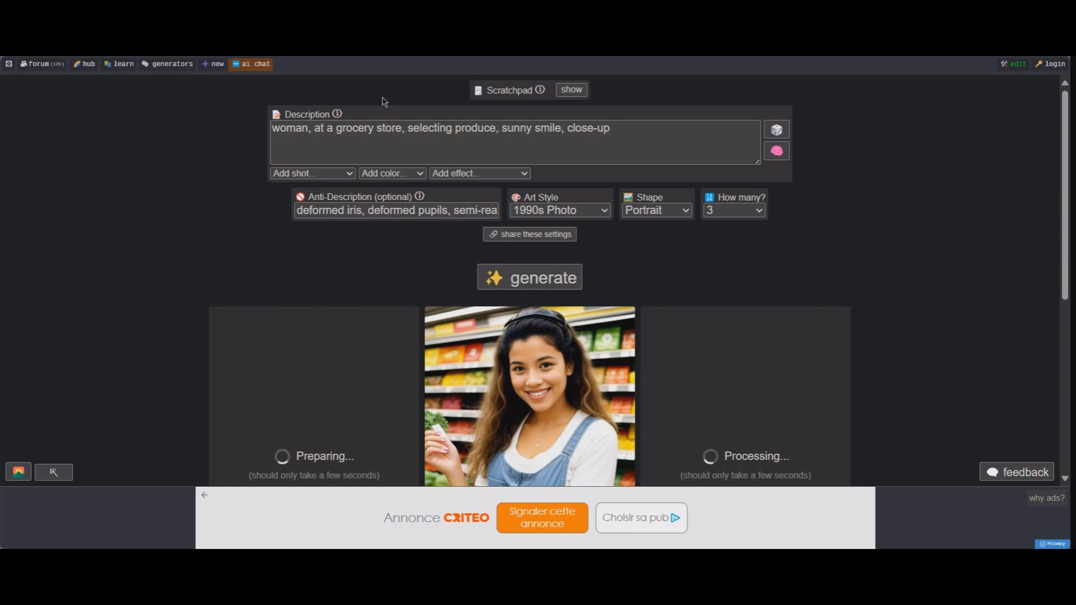
scroll(549, 157, down, 1)
scroll(550, 157, down, 1)
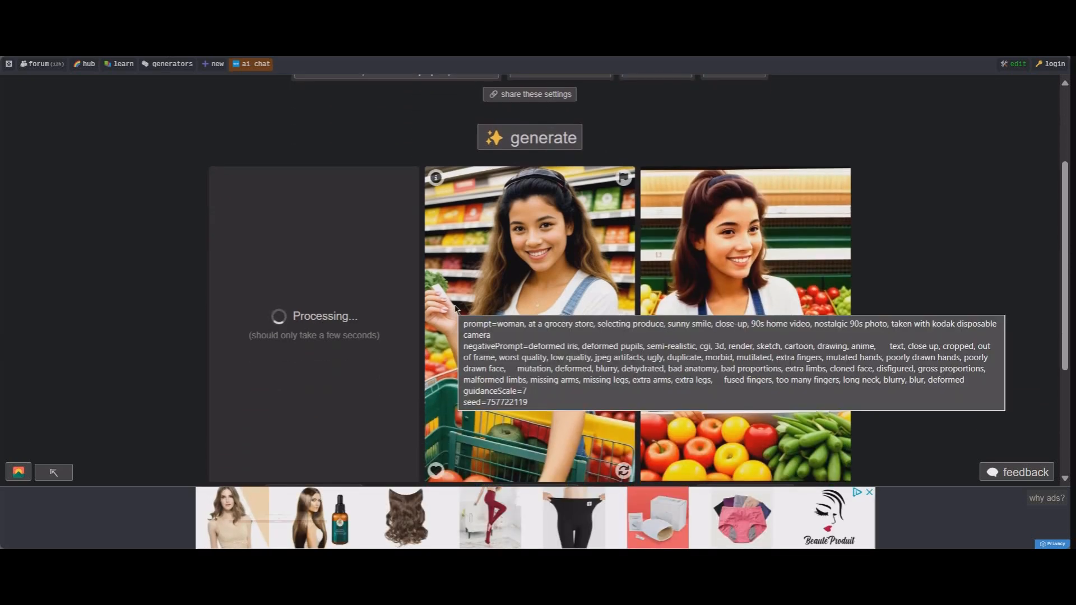
scroll(120, 318, up, 2)
scroll(119, 318, down, 3)
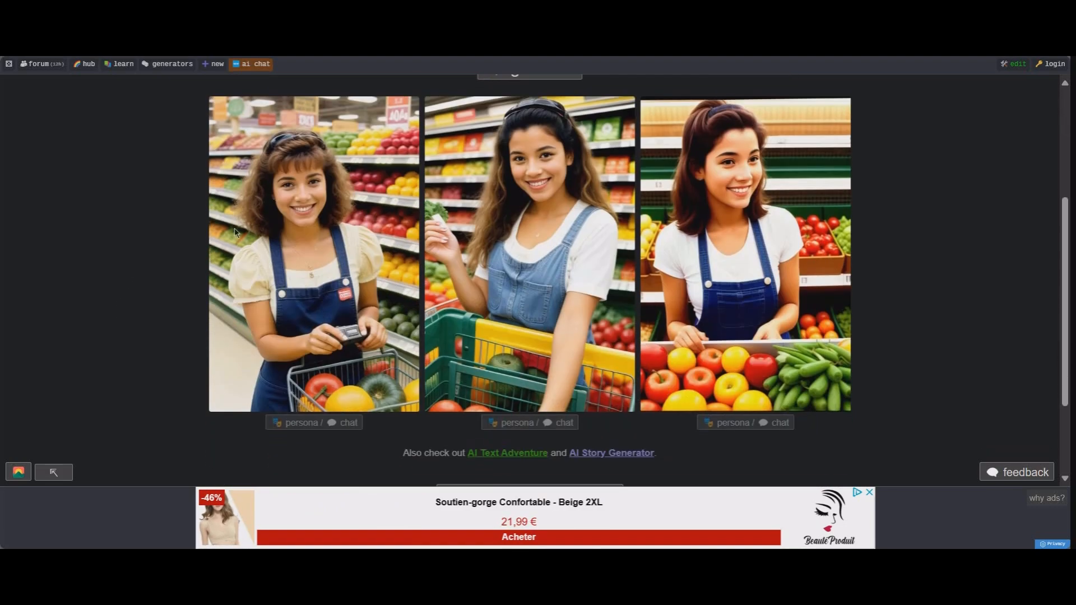
scroll(291, 224, up, 3)
scroll(291, 223, up, 1)
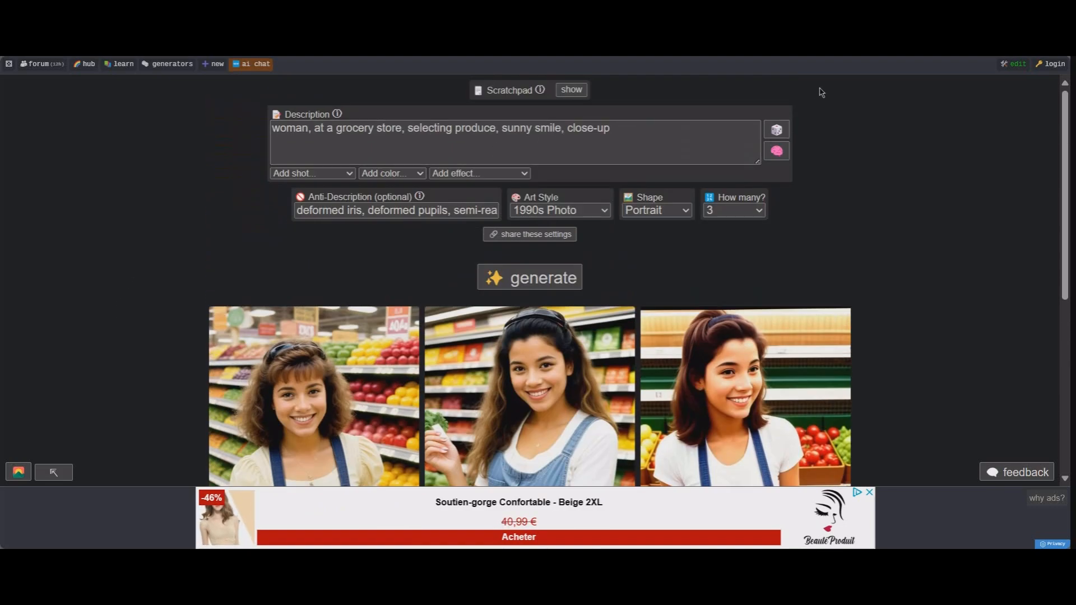
Step: Replace the grocery store description with another random prompt, generate three images from it, and review them
click(776, 129)
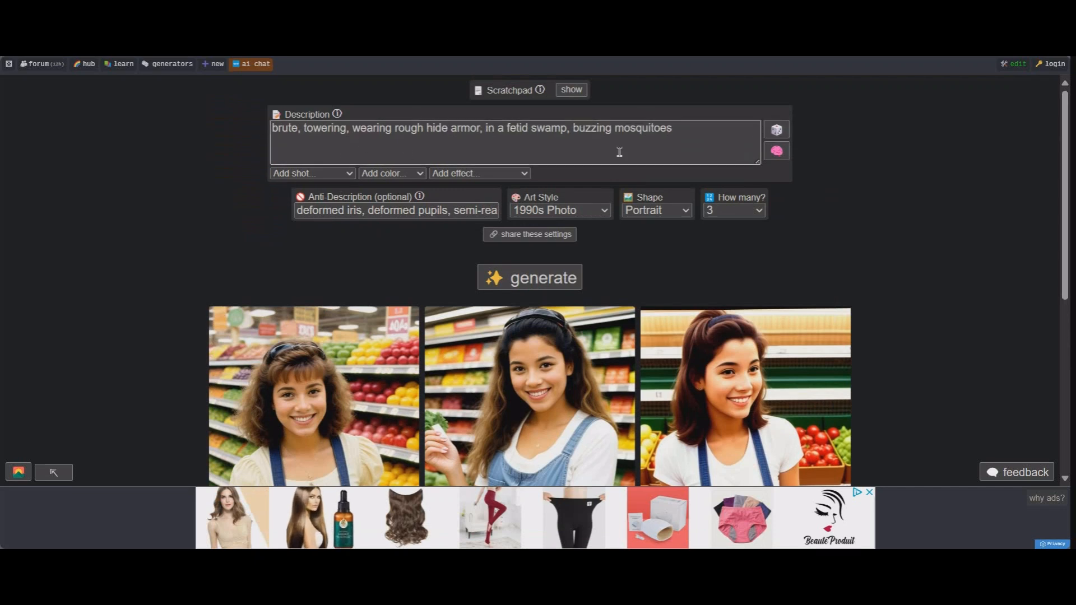
click(538, 286)
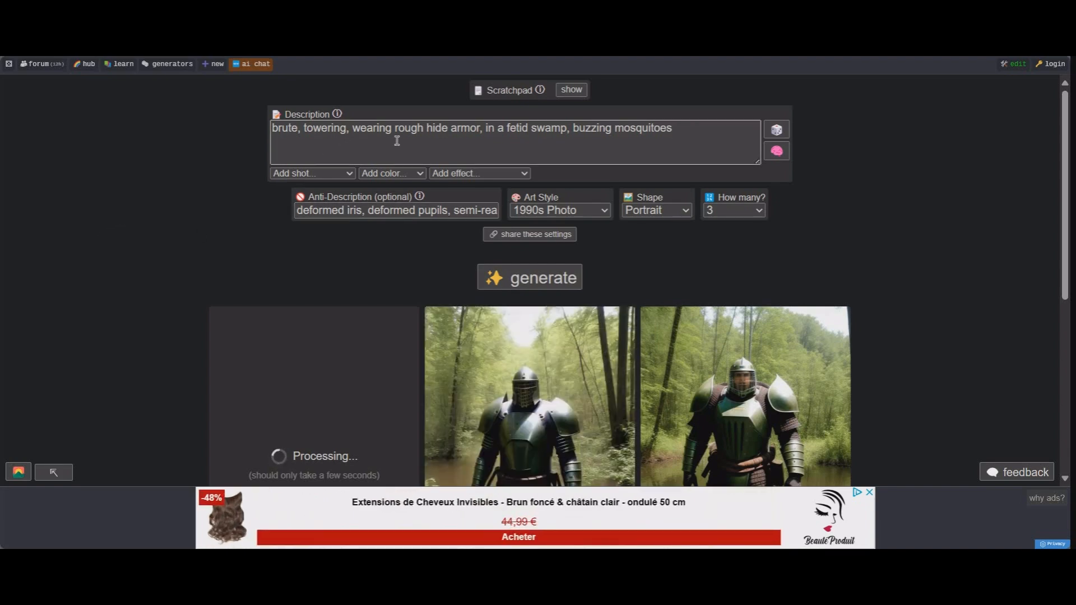
scroll(402, 139, up, 1)
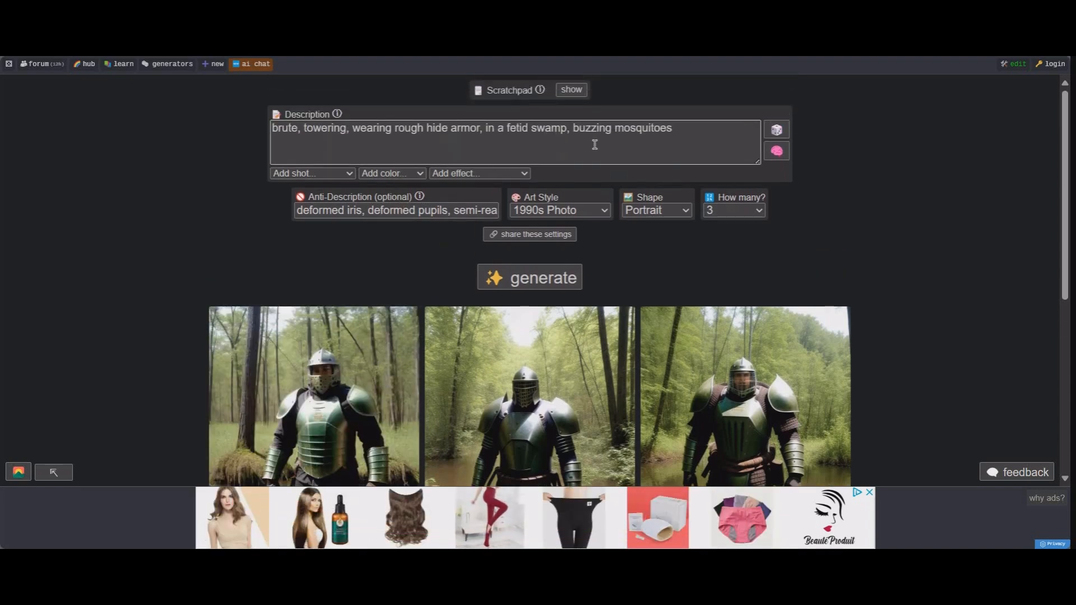
scroll(319, 289, down, 2)
scroll(320, 289, down, 1)
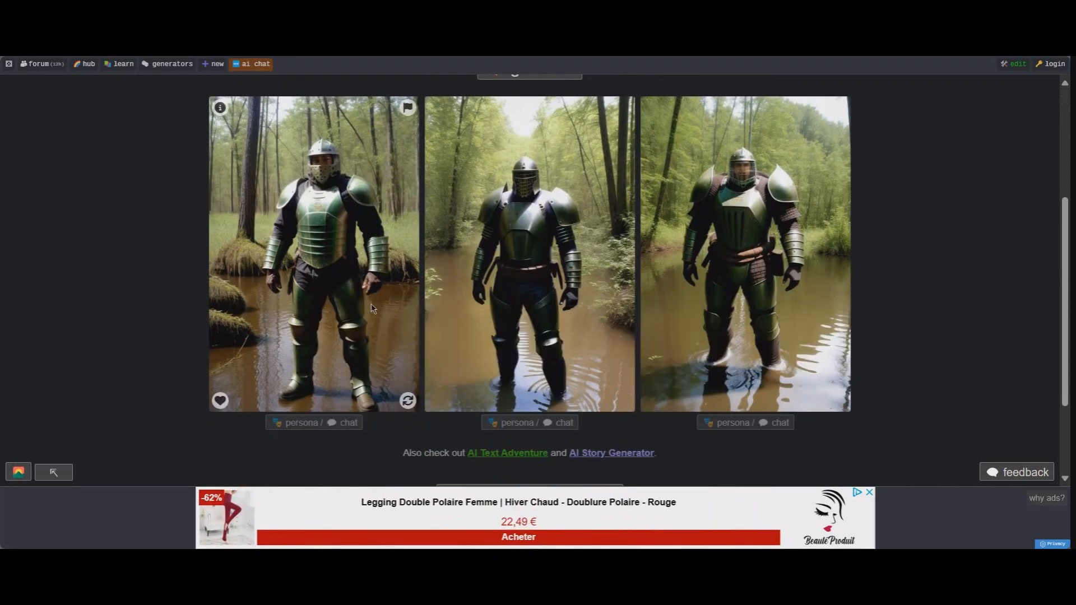
scroll(448, 289, up, 1)
scroll(626, 288, down, 2)
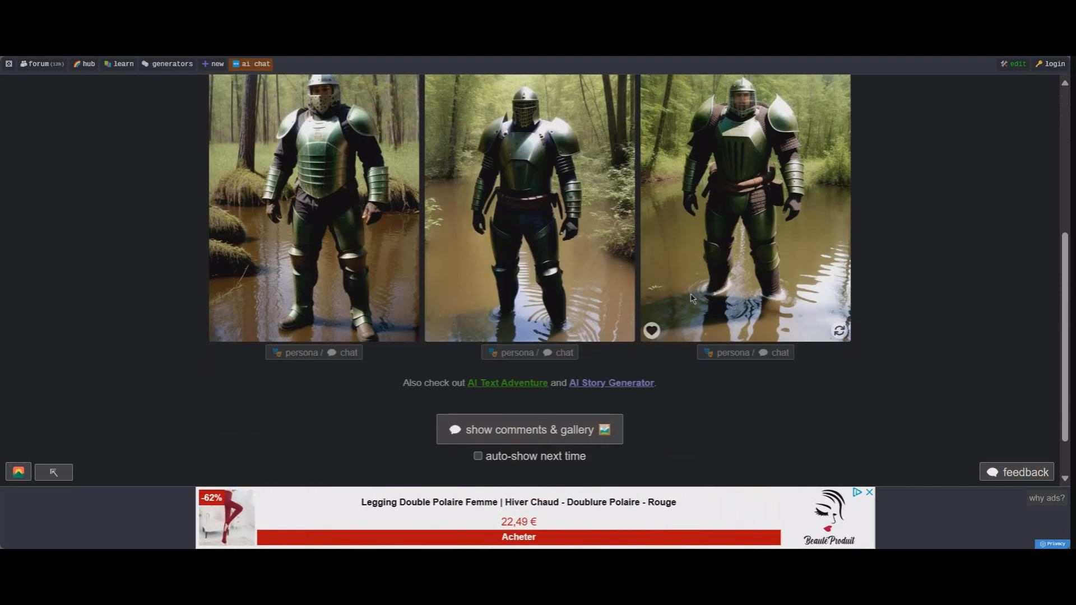
scroll(577, 306, up, 2)
scroll(577, 306, up, 2)
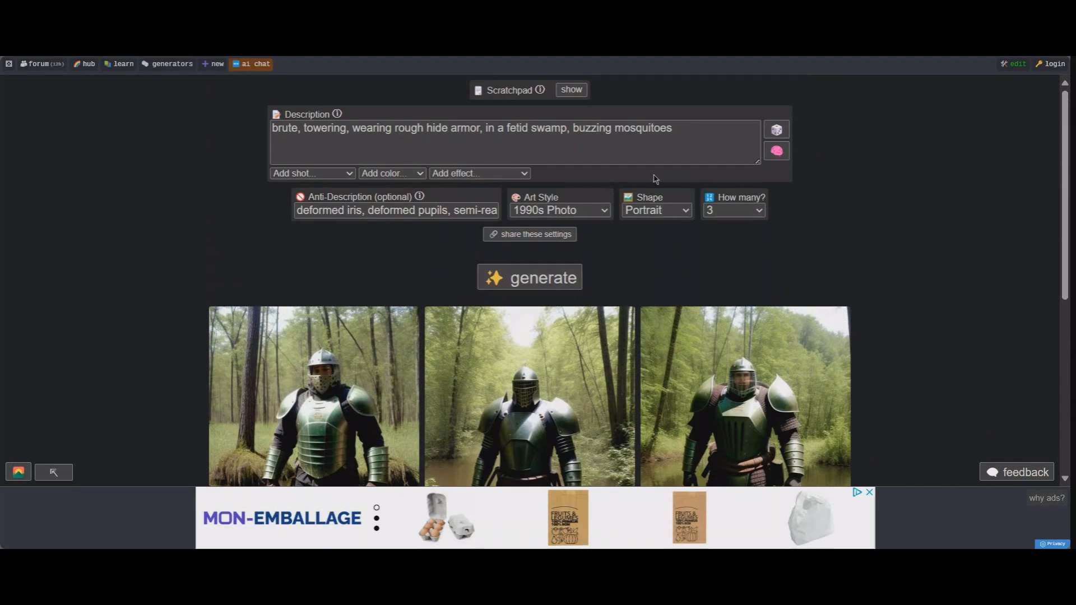
Step: Have the AI write a new detailed description from the keyword "woman"
click(777, 152)
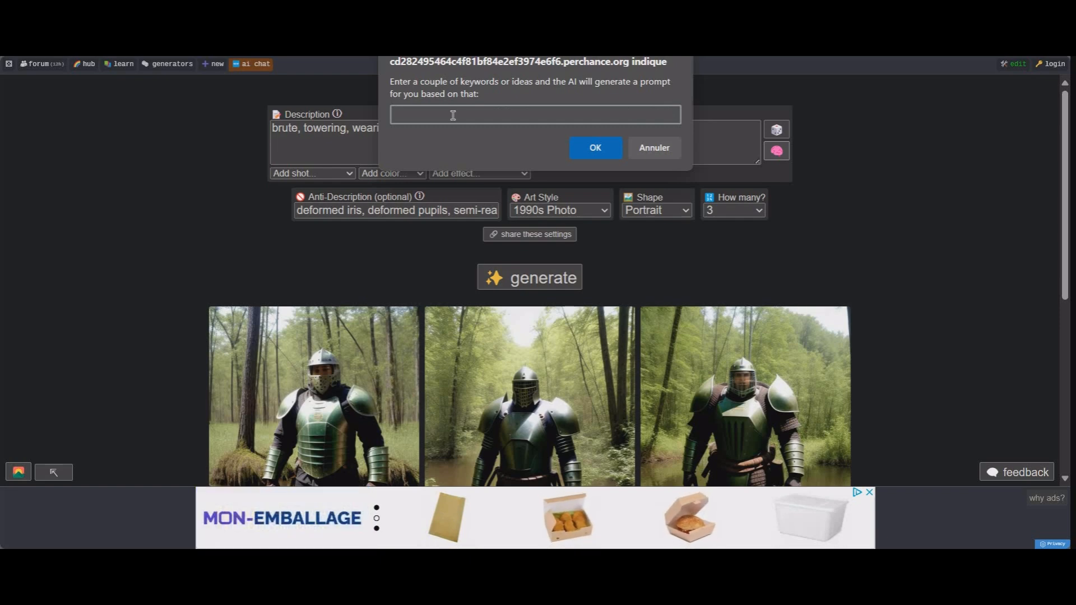
text(woman)
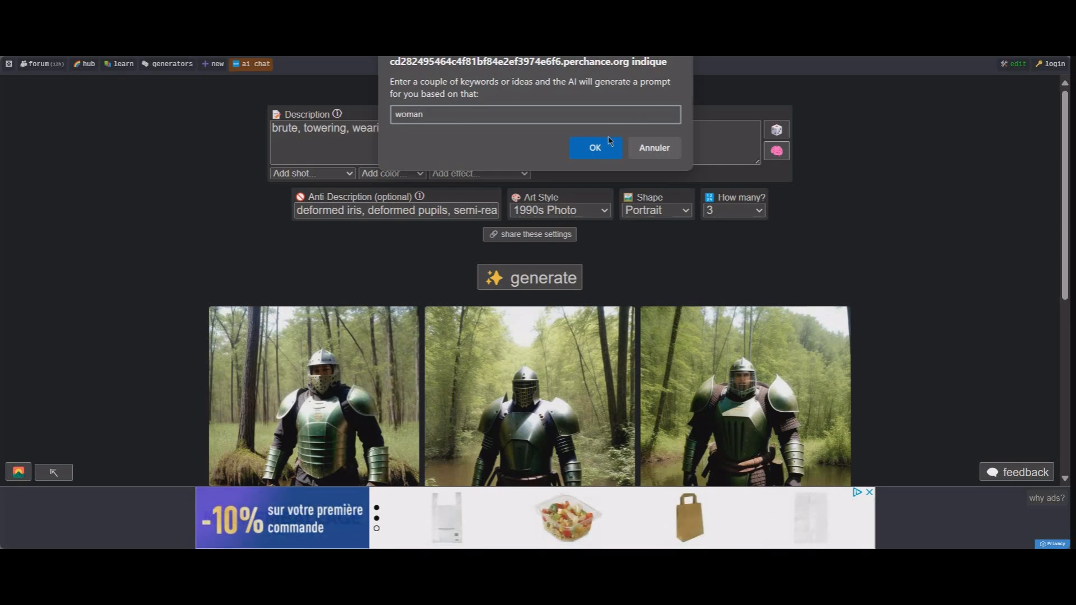
click(602, 153)
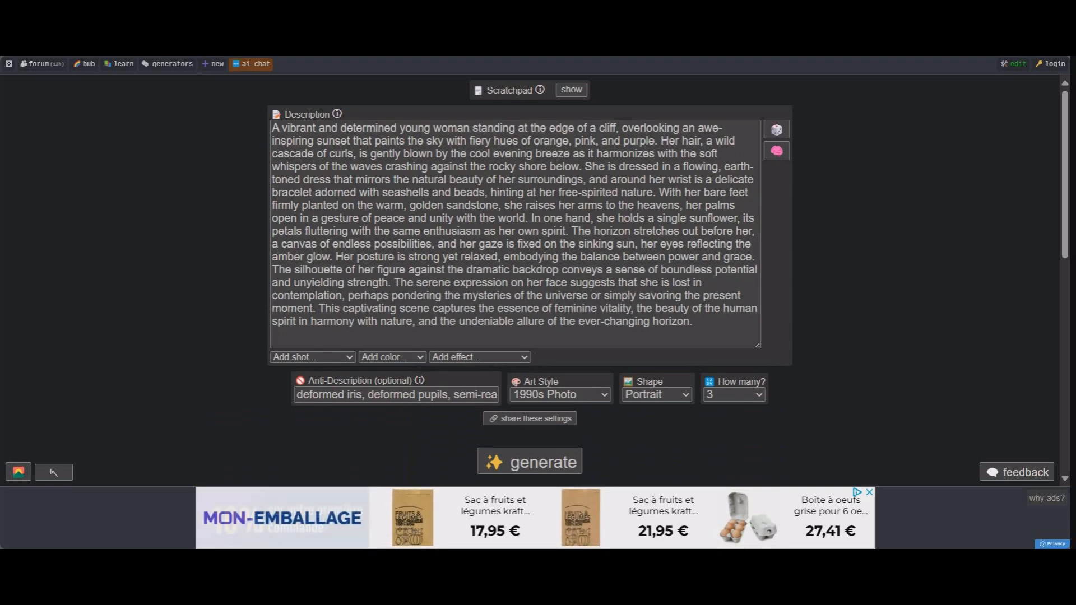
Step: Open a new browser tab and search the web for "traducteur anglais français"
key(ctrl+t)
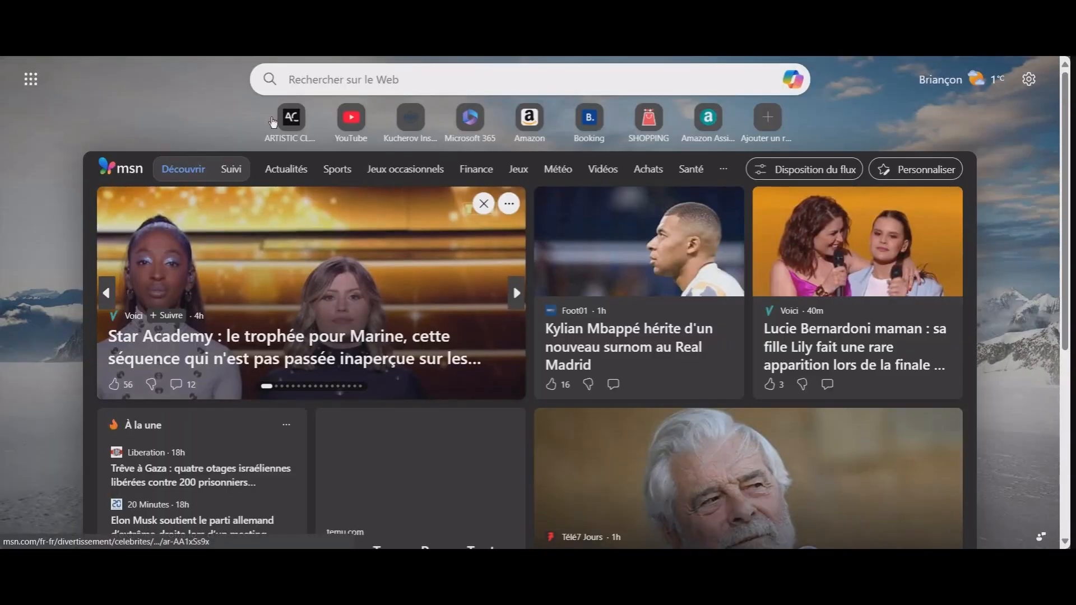
click(321, 78)
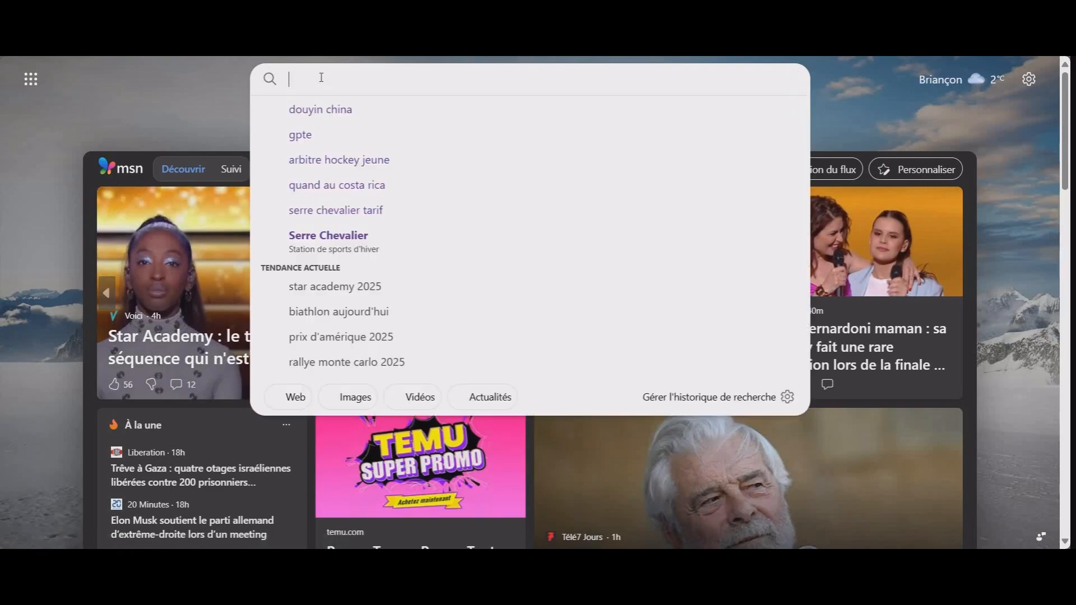
text(traducteur)
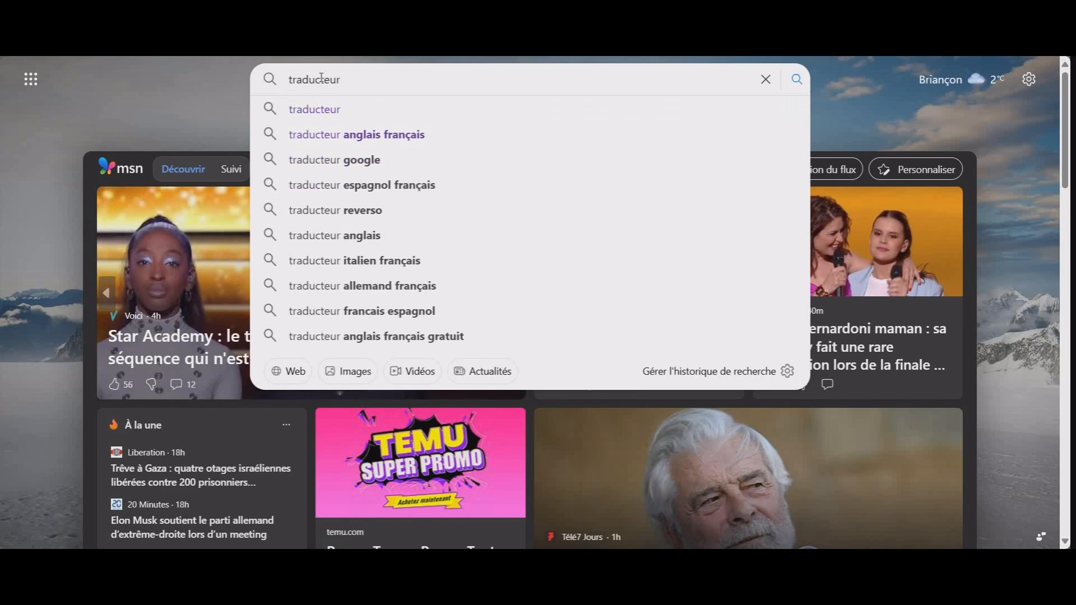
click(394, 135)
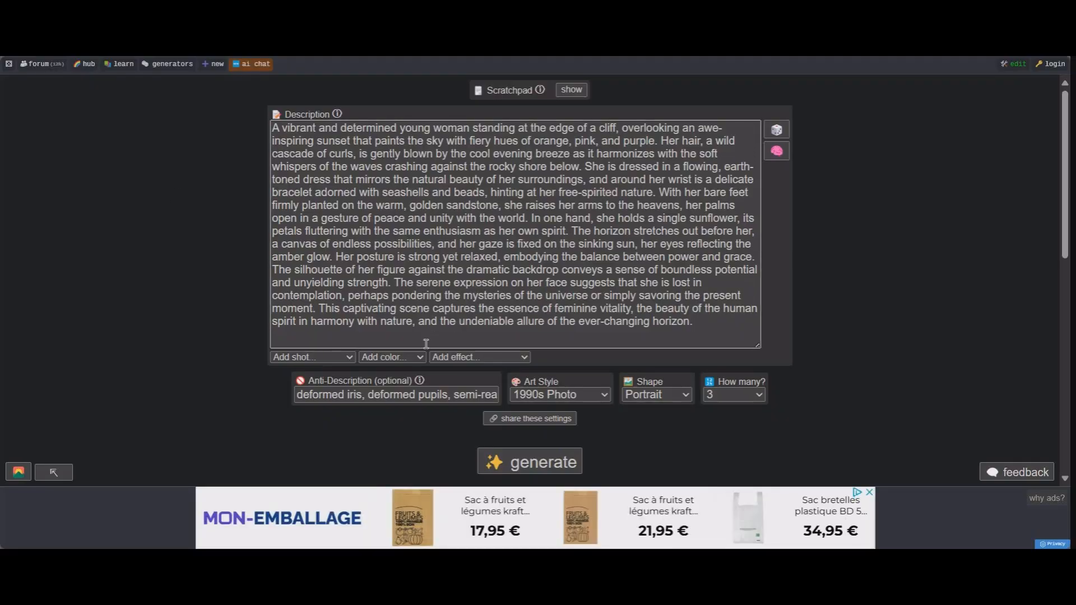
Step: Copy the full cliff sunset description from Perchance and paste it into Bing's English-to-French translator
key(ctrl+a)
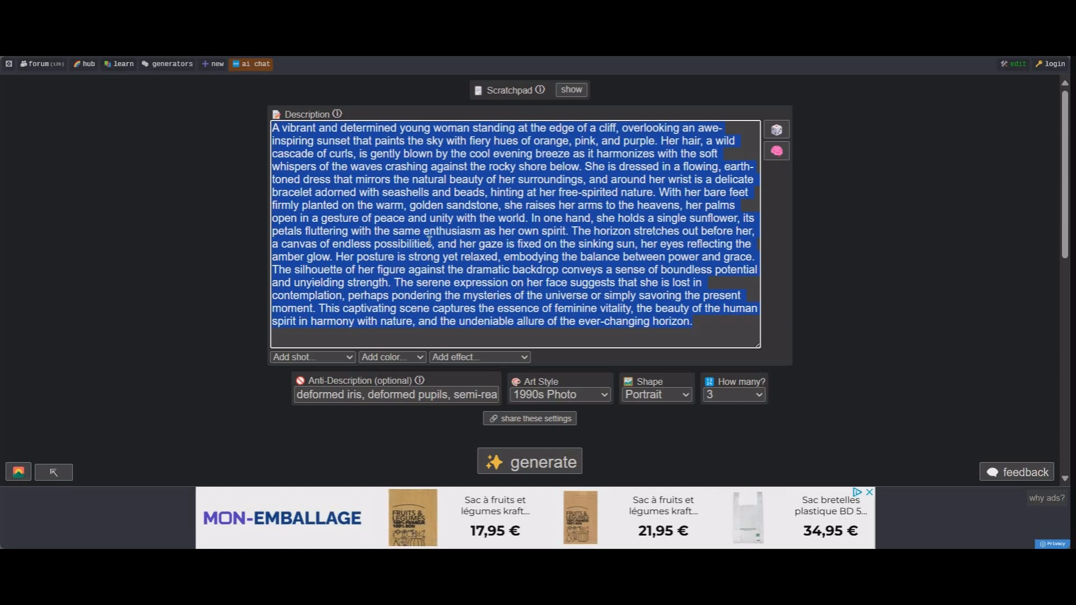
right_click(458, 236)
click(542, 348)
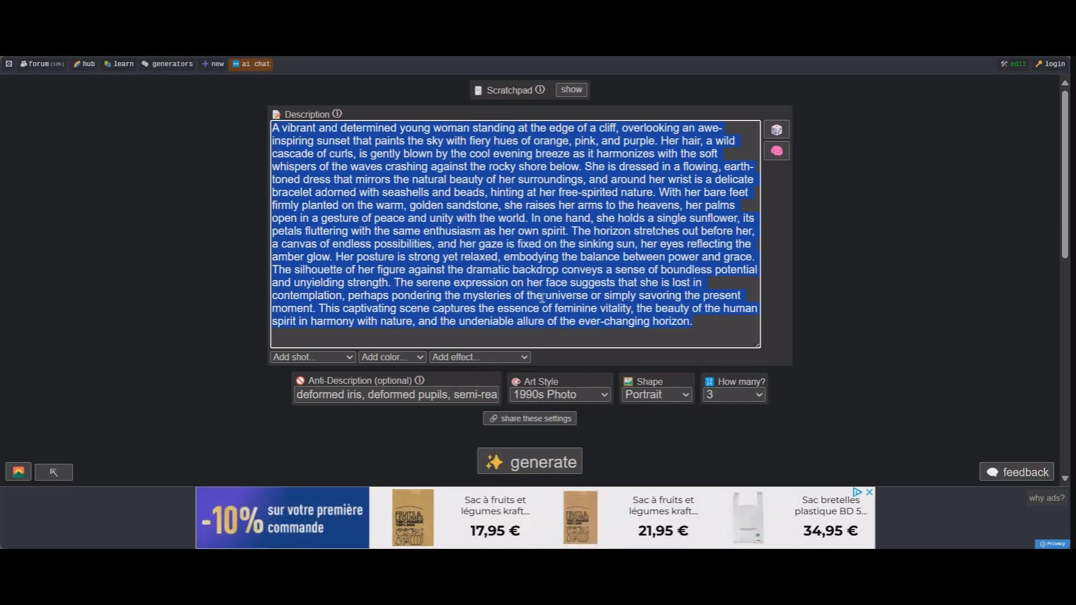
key(ctrl+Tab)
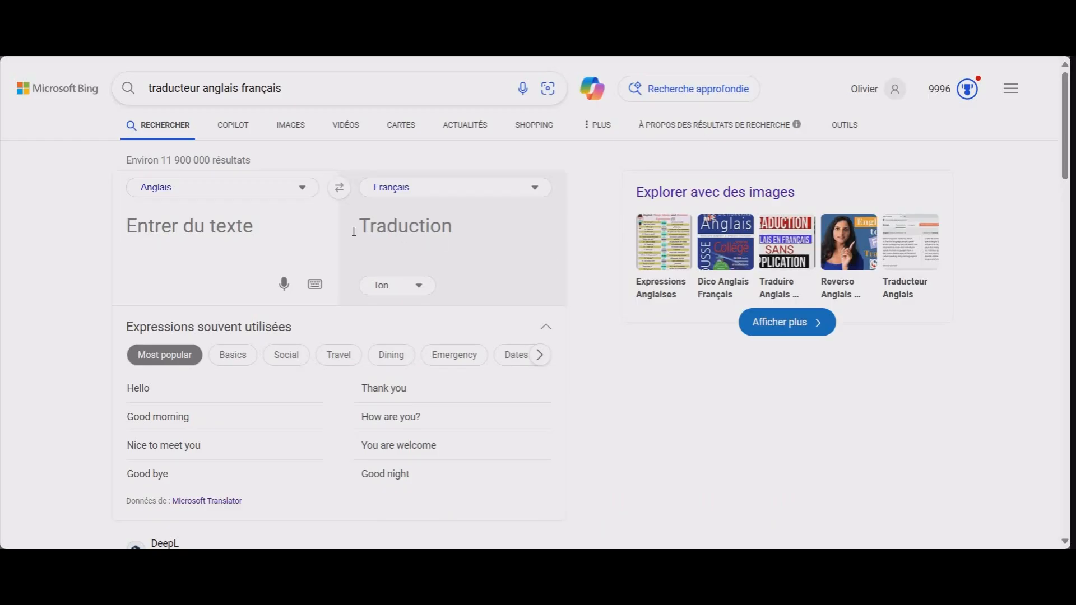
right_click(188, 227)
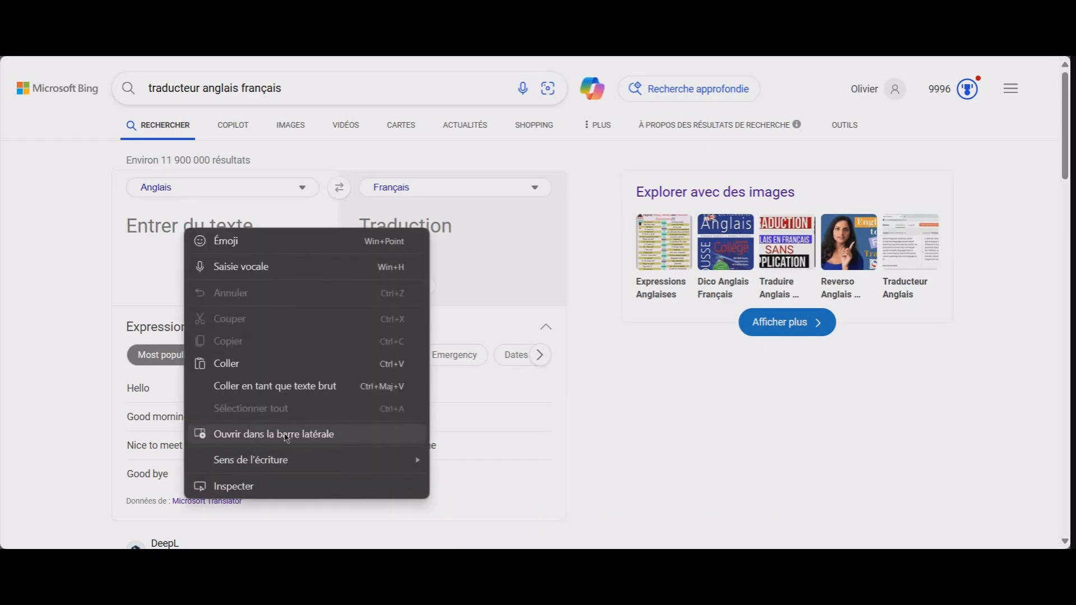
click(260, 369)
Step: Read through the French translation of the cliff sunset description alongside its English text
scroll(385, 324, up, 3)
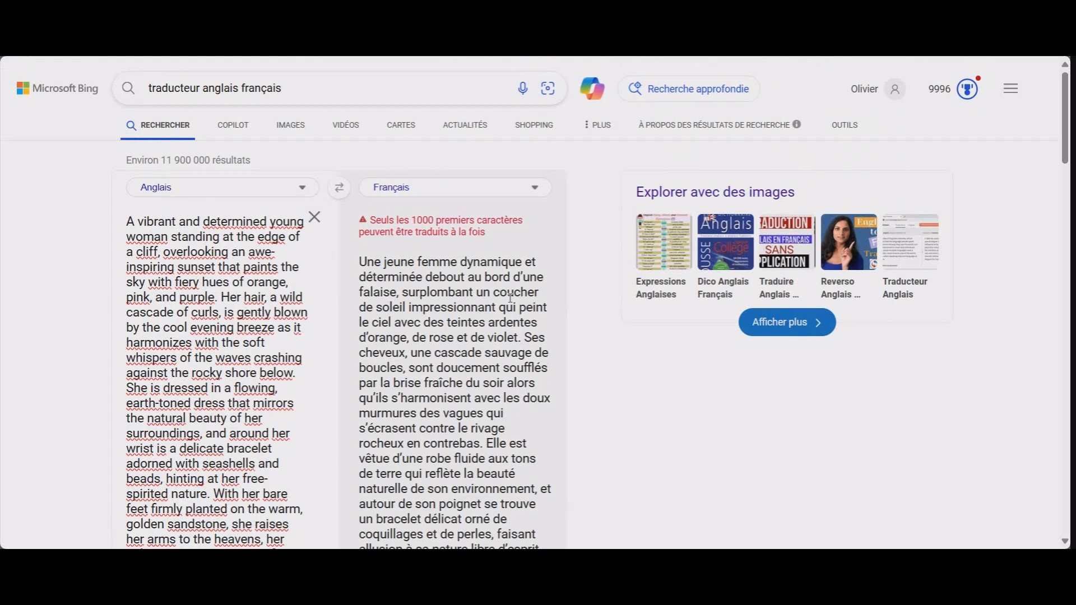
scroll(499, 293, down, 1)
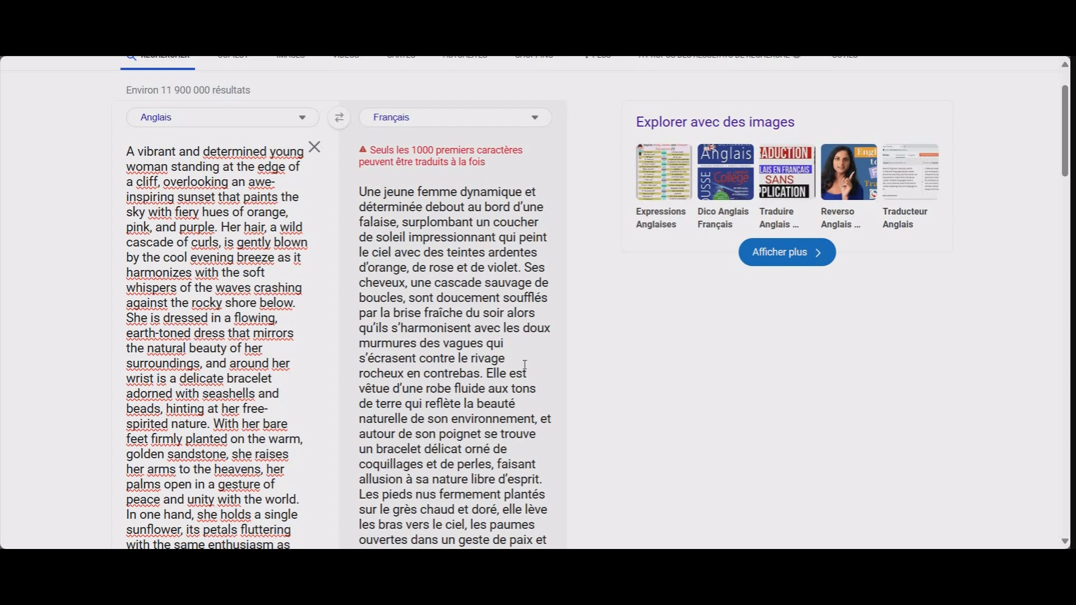
scroll(491, 304, down, 2)
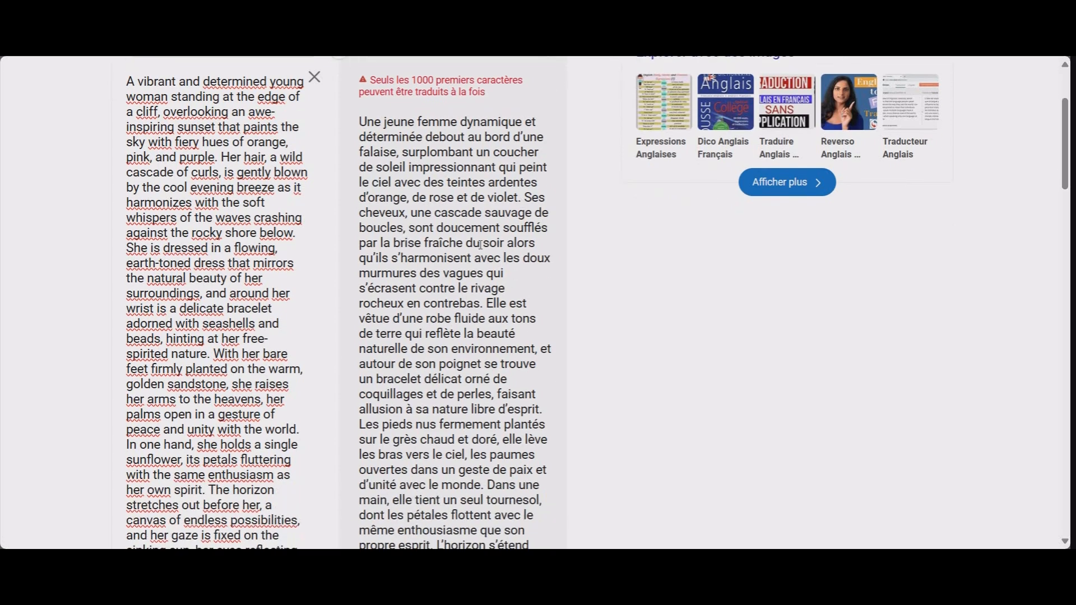
scroll(386, 277, down, 2)
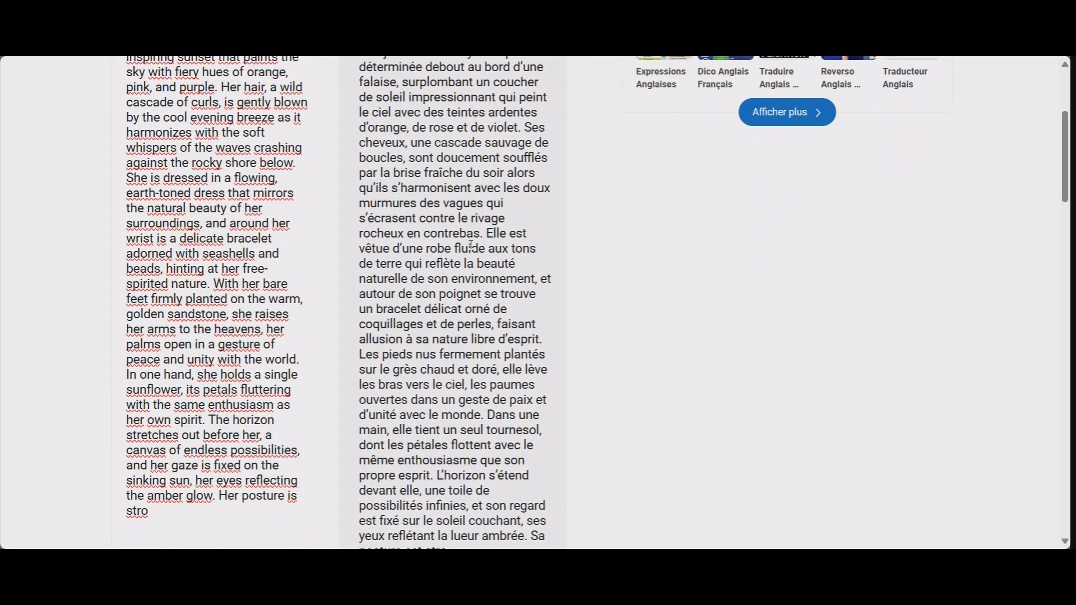
scroll(471, 245, down, 2)
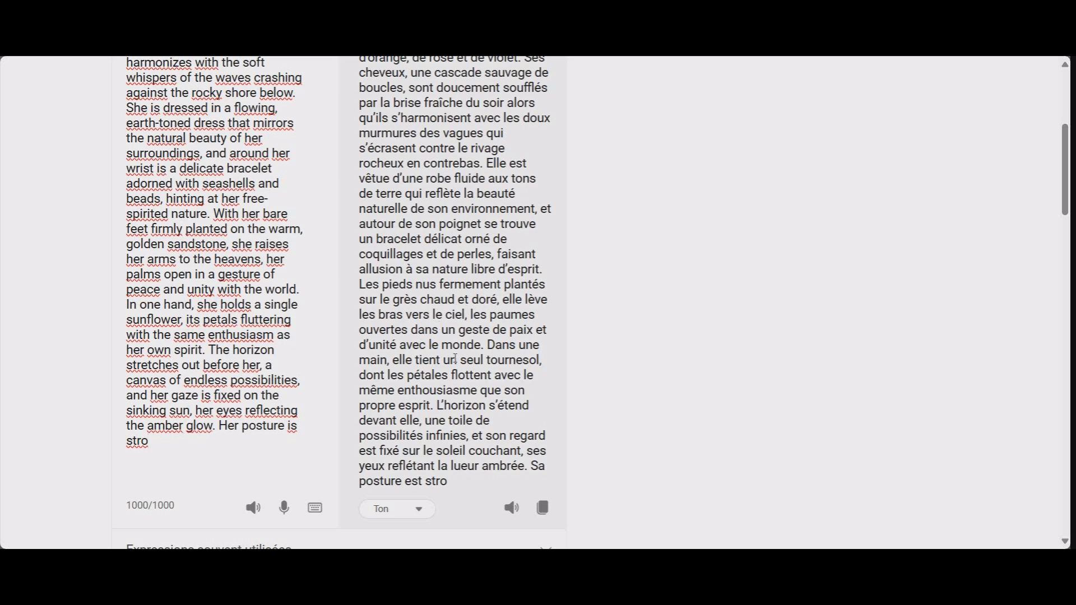
scroll(479, 354, down, 1)
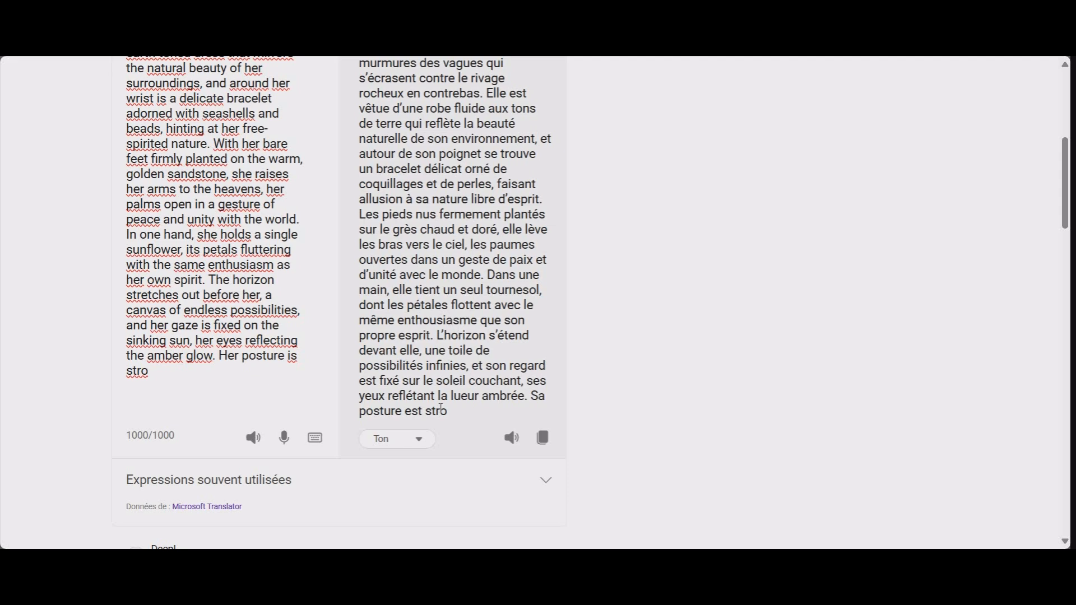
scroll(441, 408, down, 2)
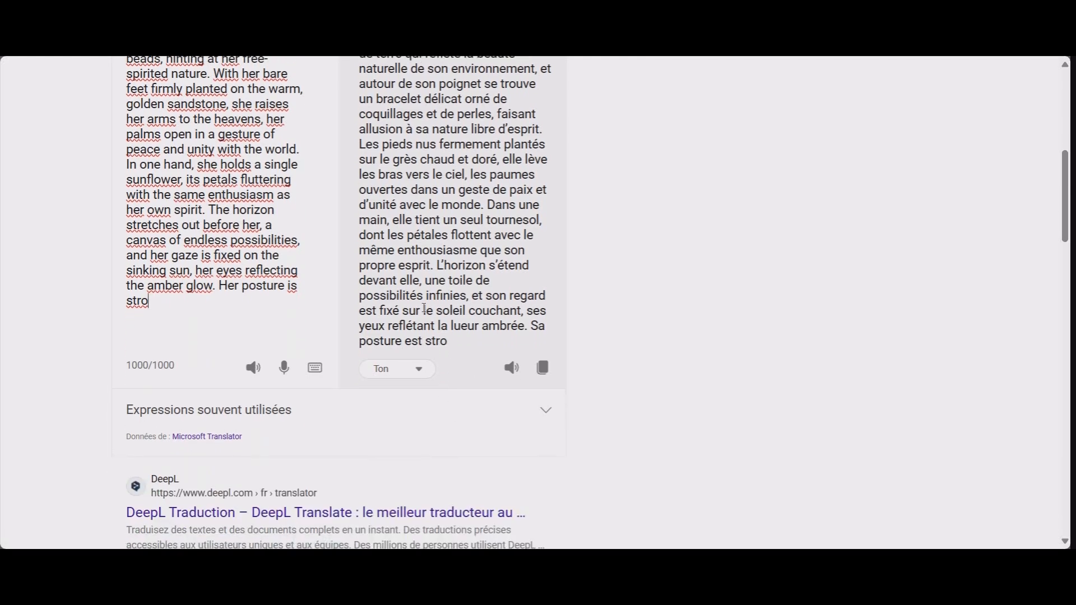
scroll(434, 297, up, 3)
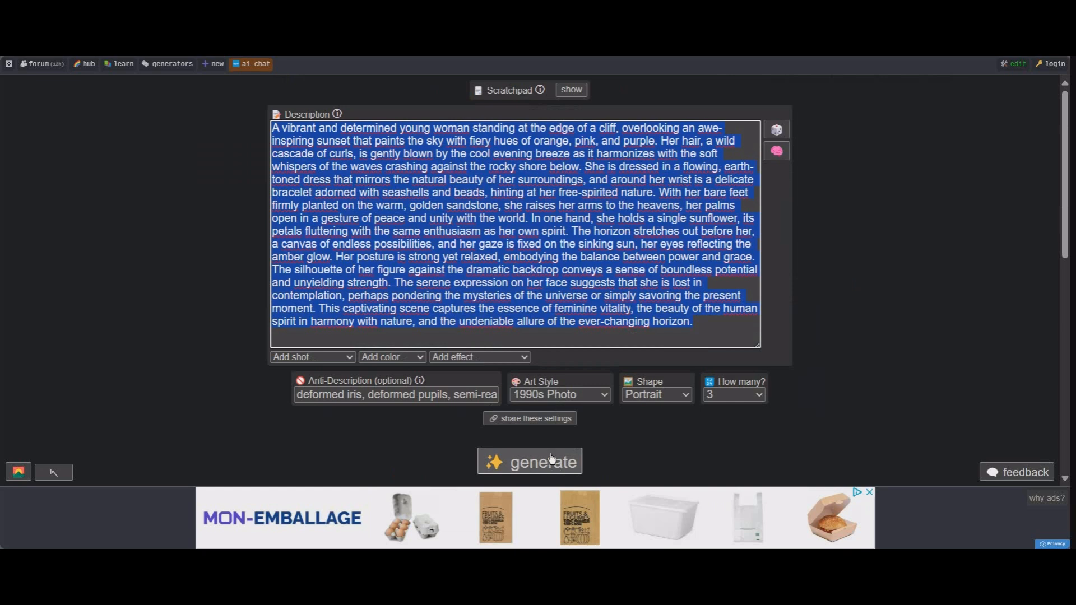
Step: Return to Perchance, generate three 1990s Photo portrait images from the cliff sunset description, and review them
click(551, 460)
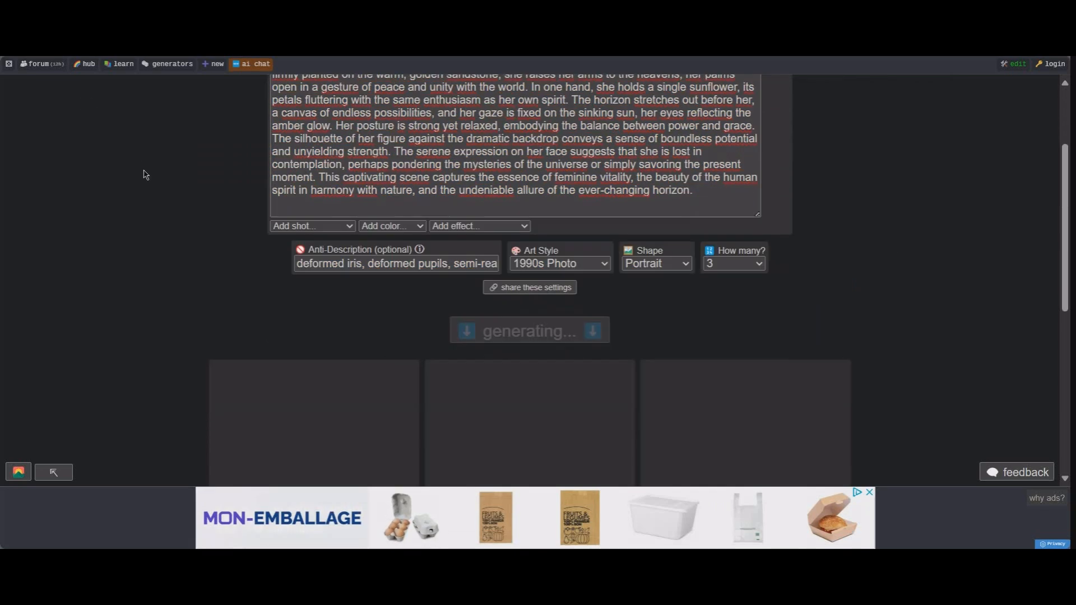
scroll(145, 174, down, 3)
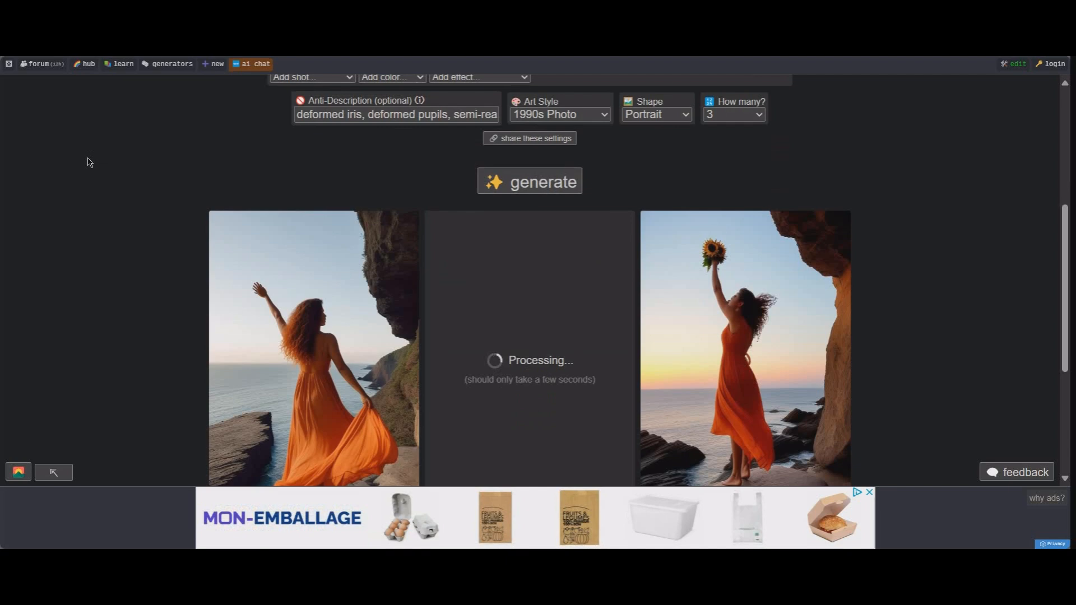
scroll(163, 283, down, 1)
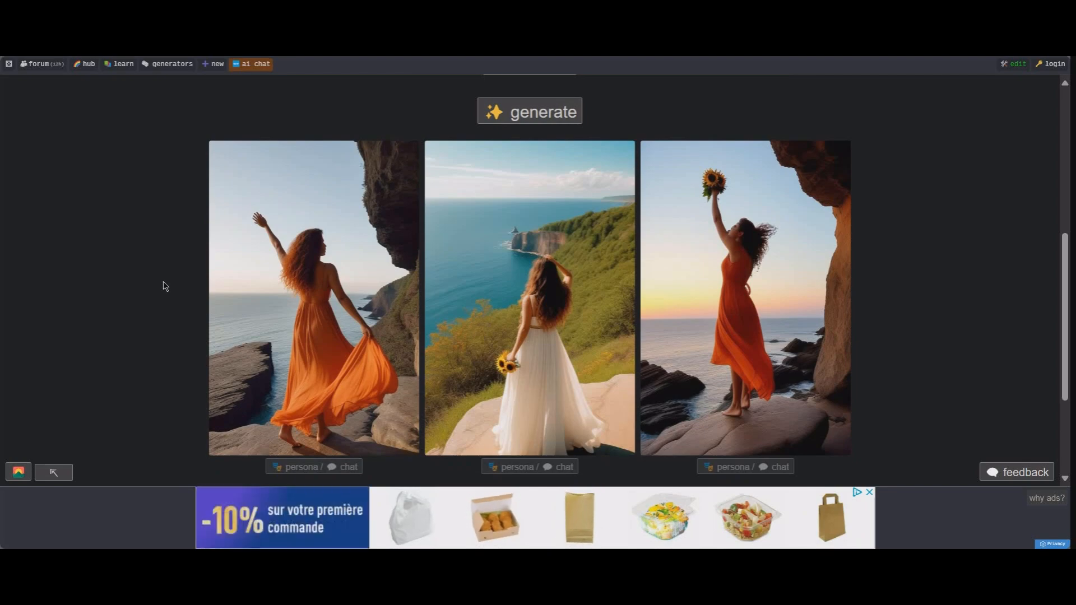
mouse_move(242, 304)
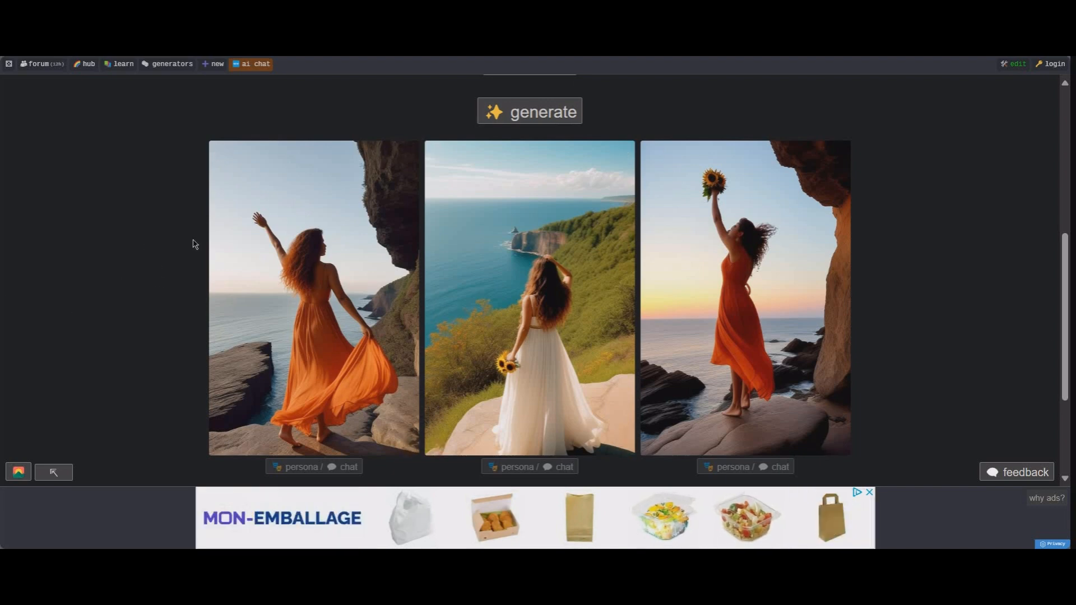
scroll(195, 244, down, 2)
scroll(216, 244, up, 4)
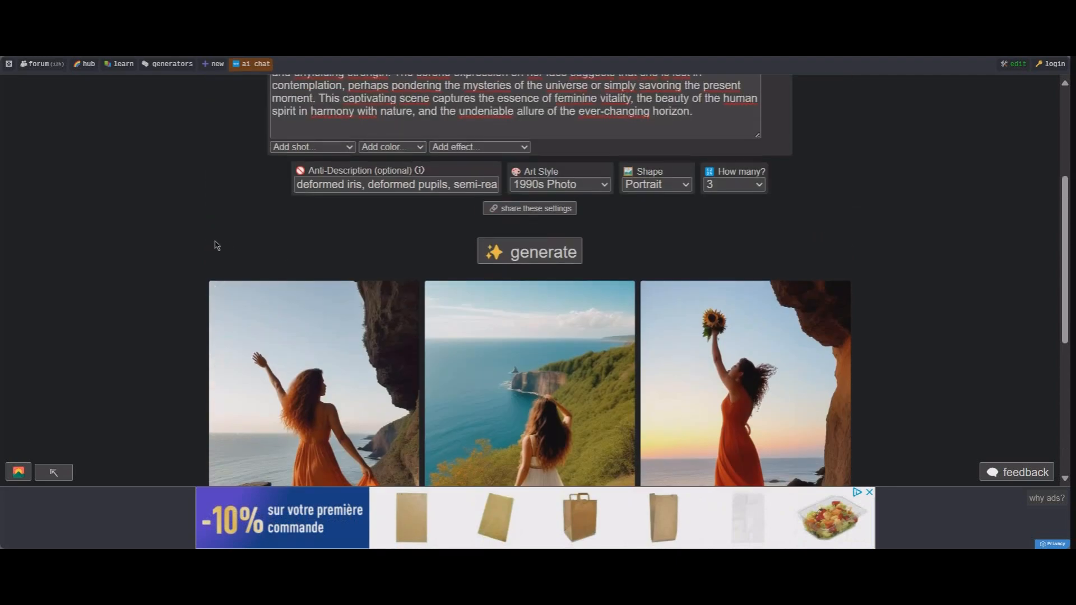
scroll(217, 245, down, 4)
scroll(230, 311, down, 2)
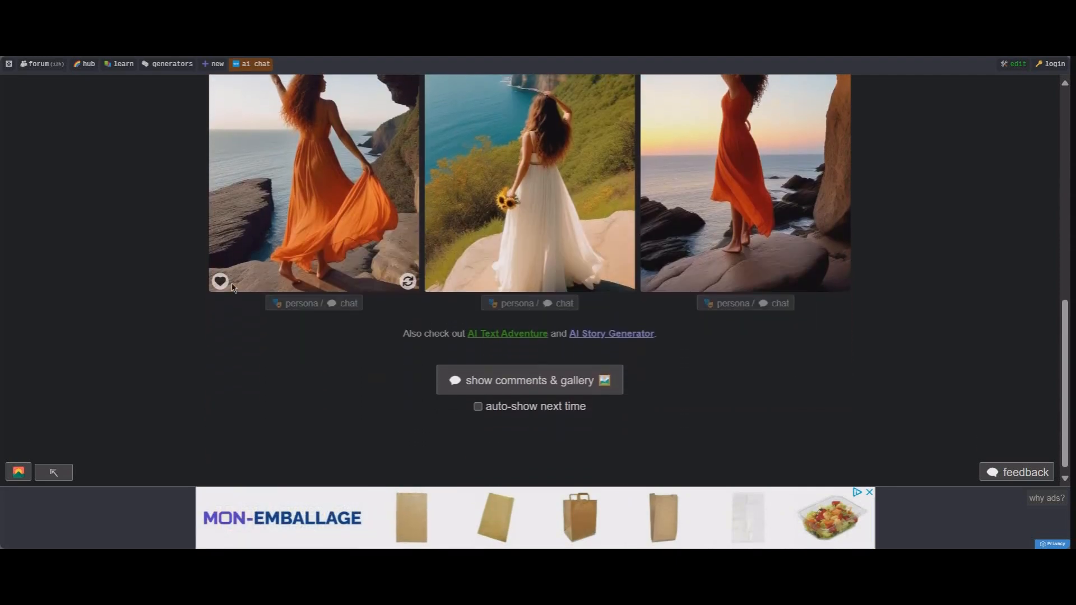
Step: Set the art style to No style, generate three new images from the same description, and compare them with the text
scroll(233, 287, up, 5)
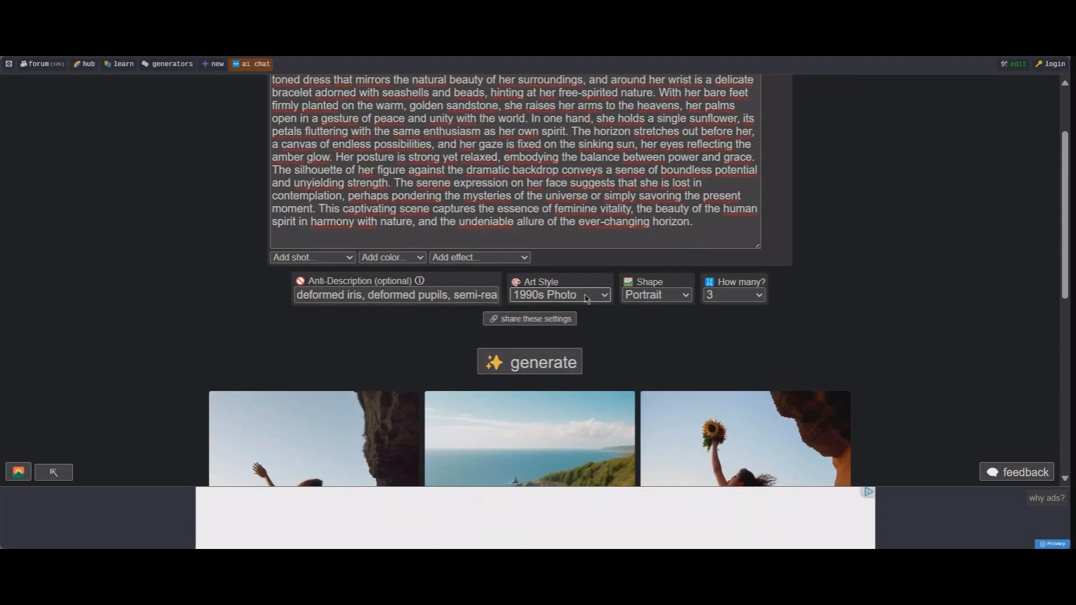
click(608, 296)
scroll(546, 235, down, 1)
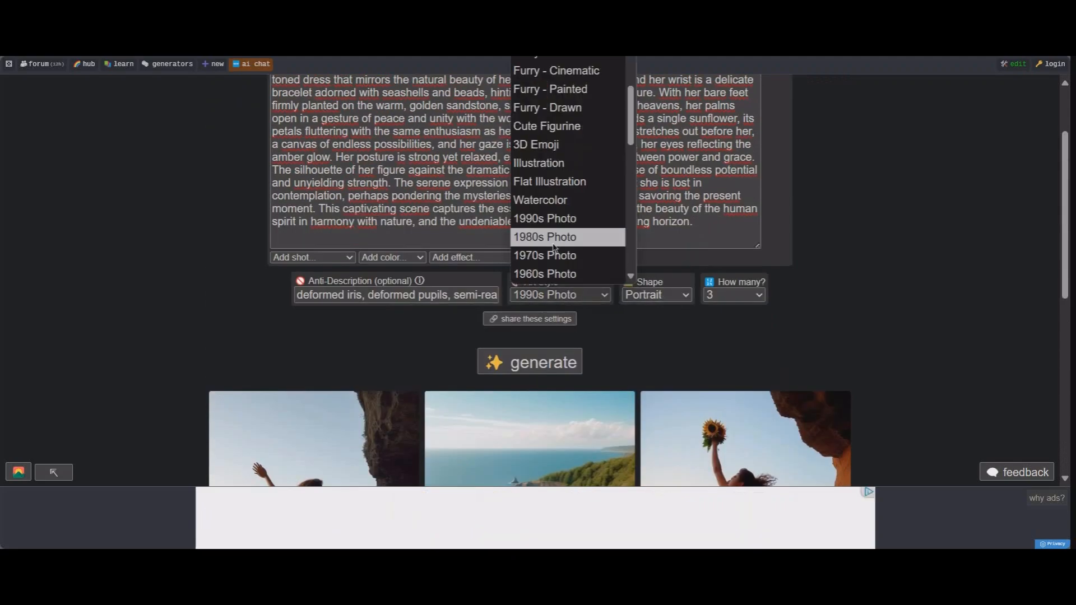
scroll(609, 216, up, 4)
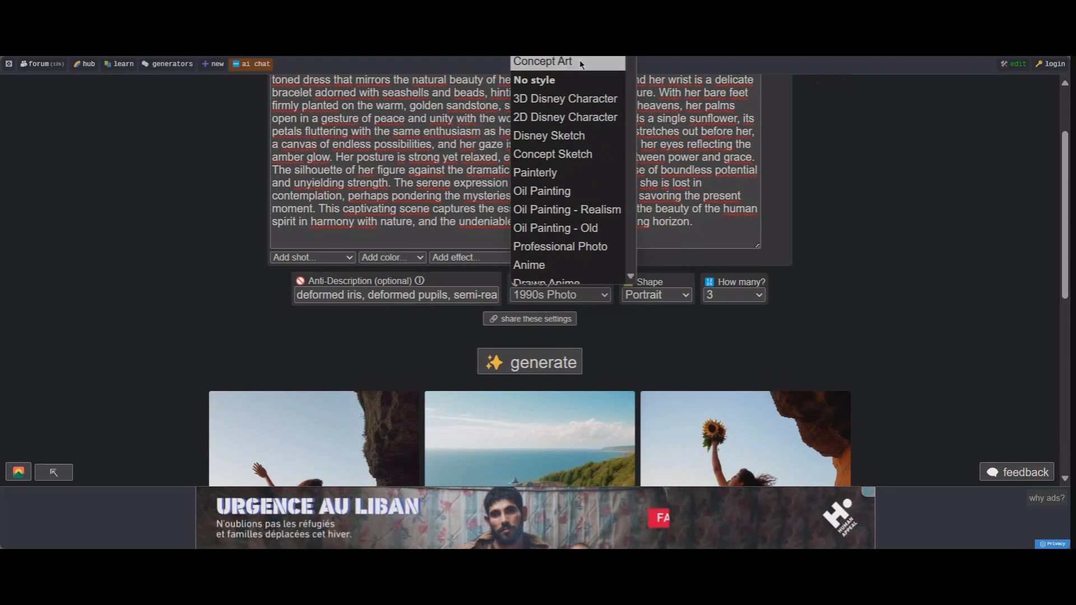
click(570, 84)
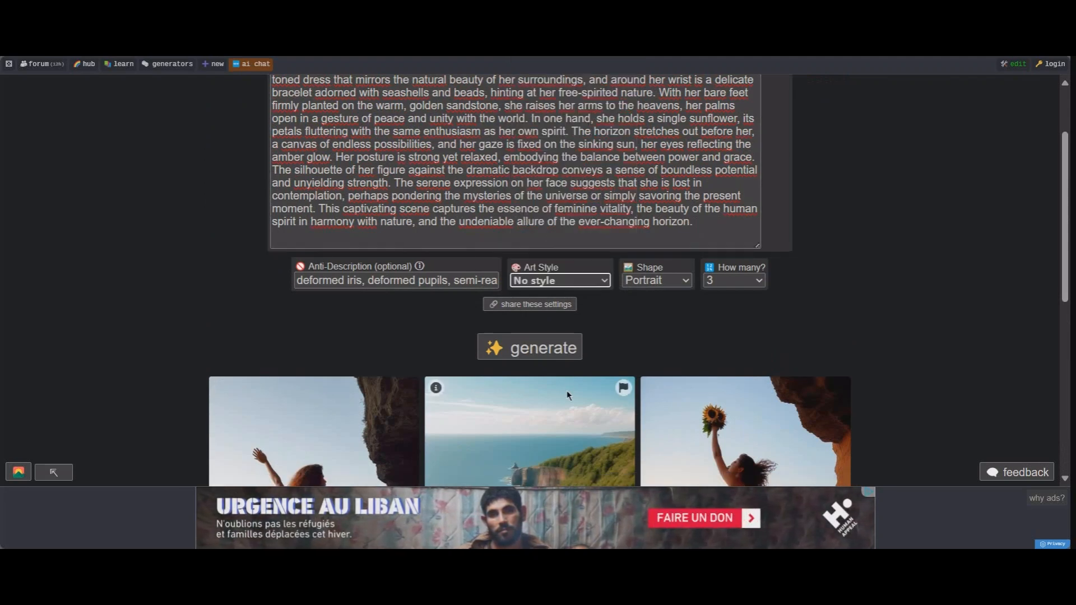
click(546, 362)
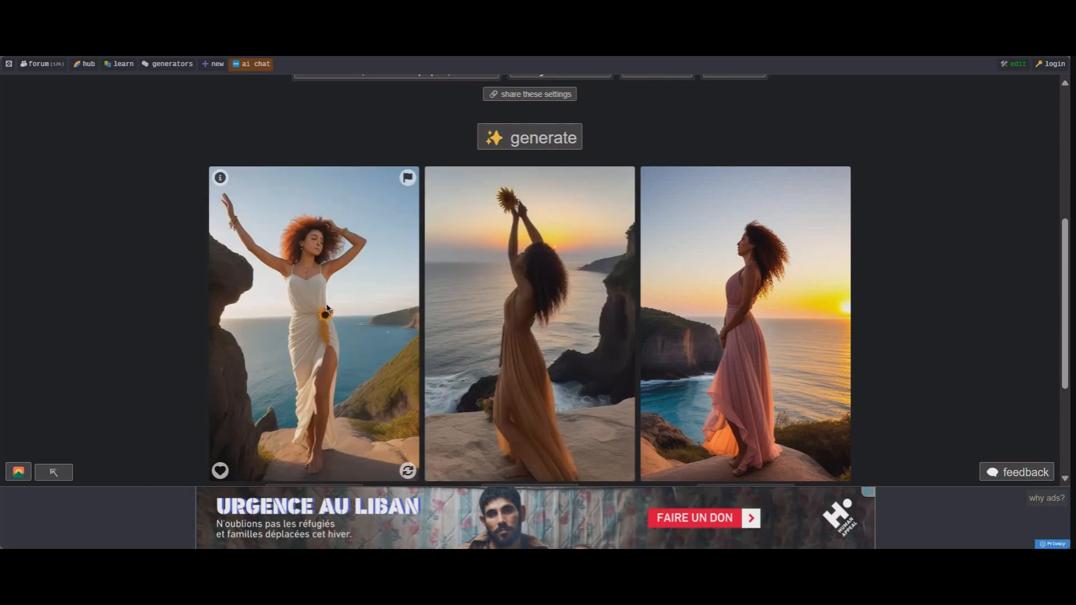
mouse_move(324, 318)
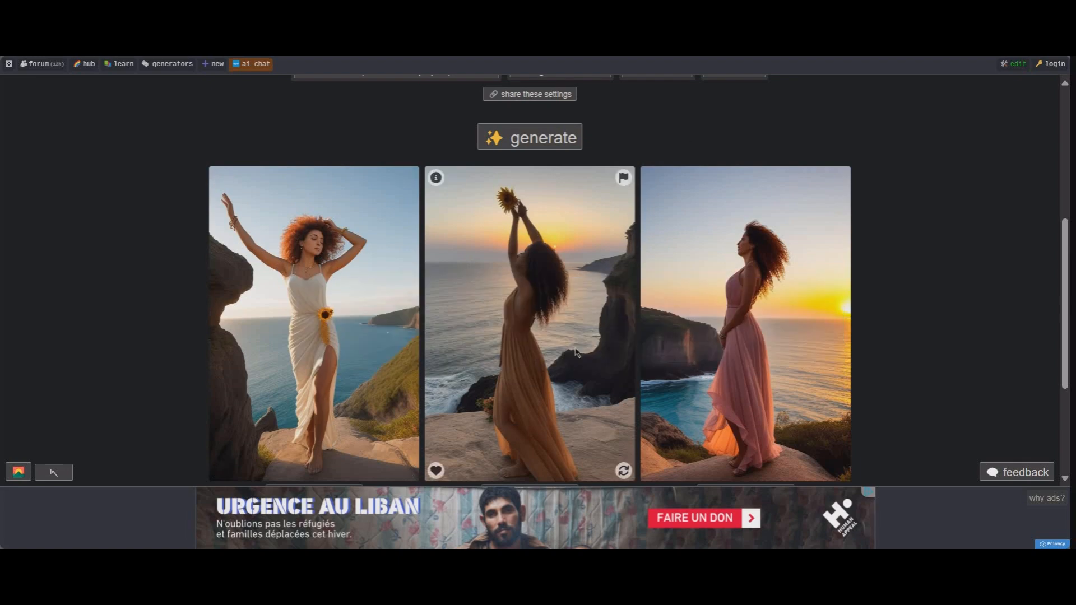
scroll(532, 365, down, 3)
scroll(532, 365, up, 7)
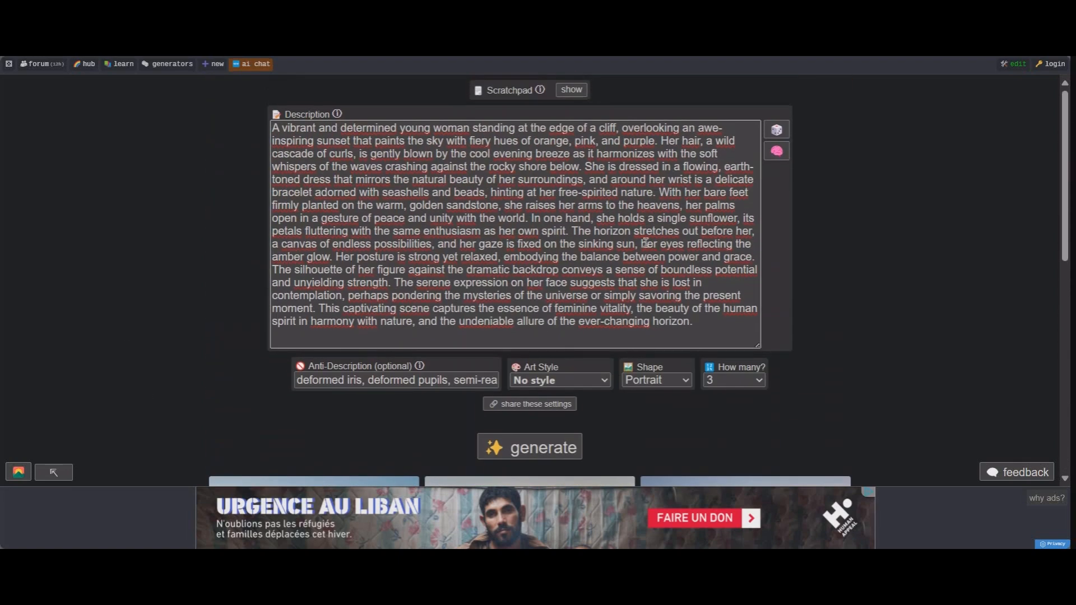
scroll(500, 245, down, 5)
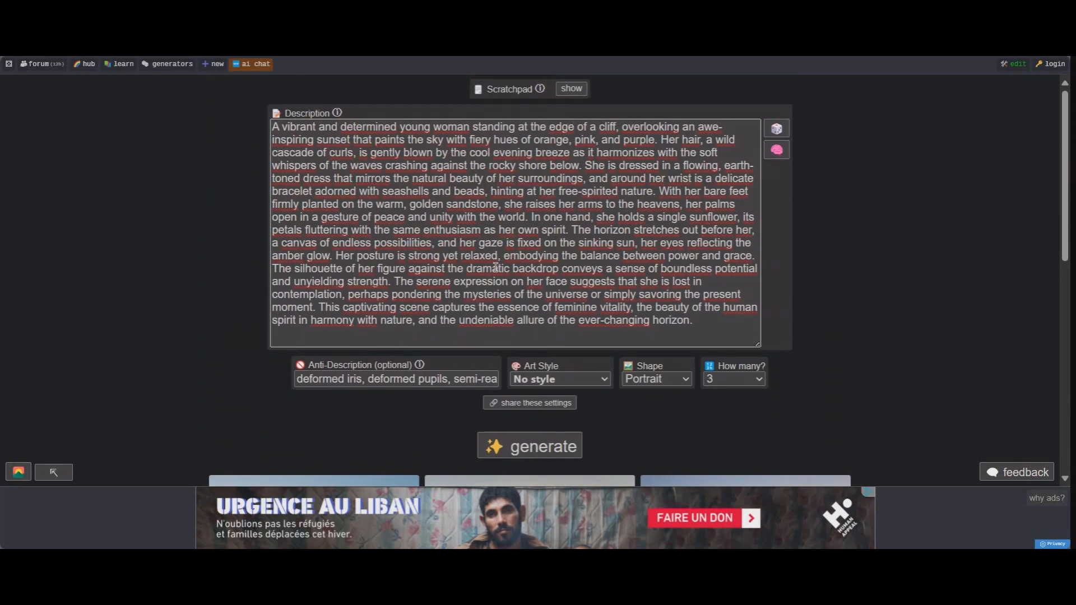
scroll(486, 233, up, 4)
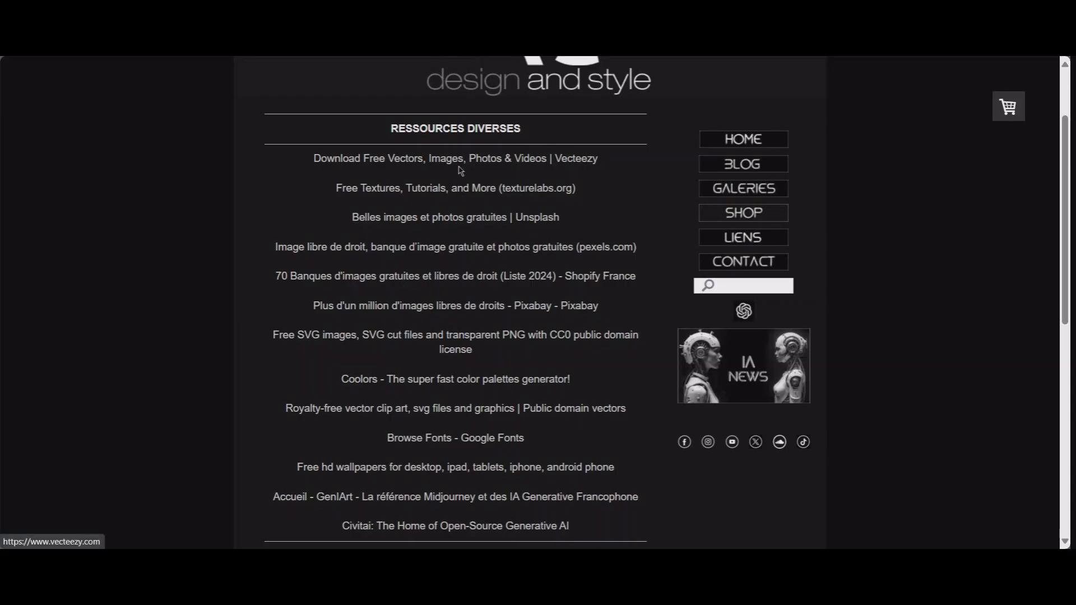
Step: Switch to the Artistic Club website and open Leonardo.Ai from its links to image generators
click(740, 238)
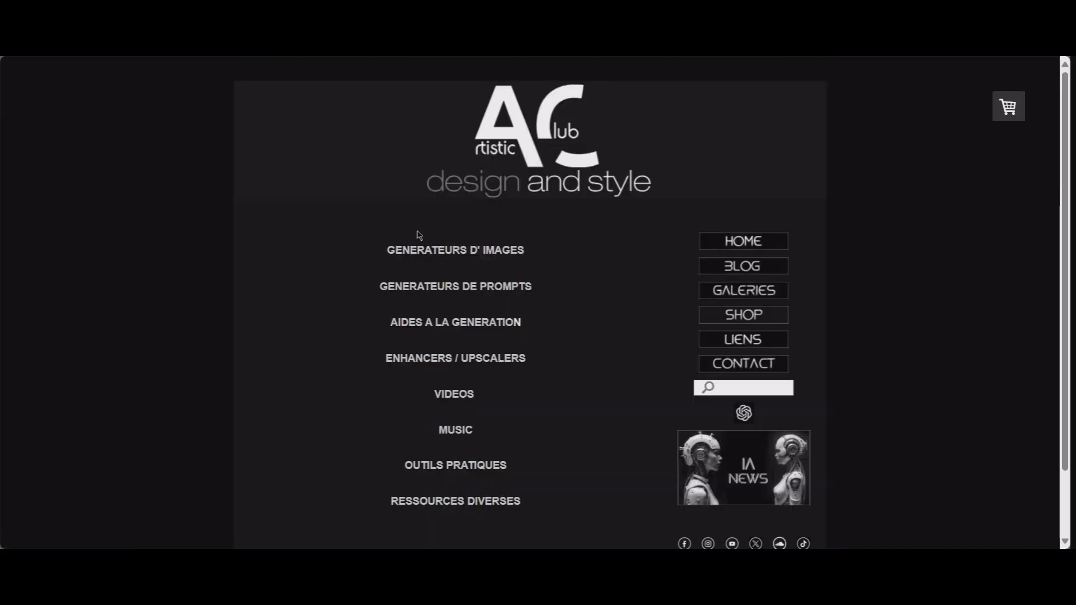
click(432, 254)
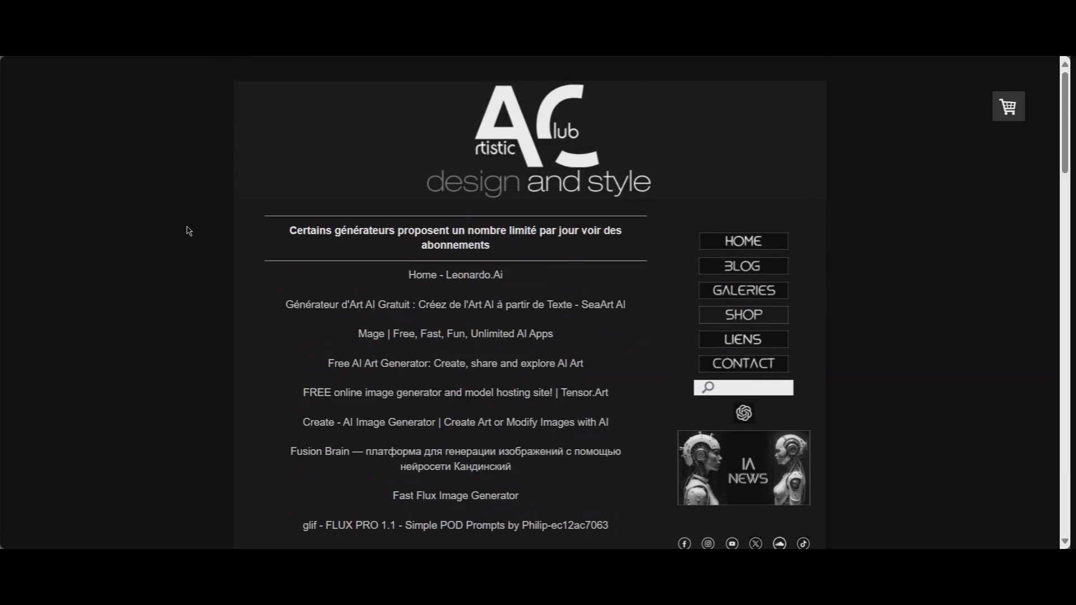
click(472, 276)
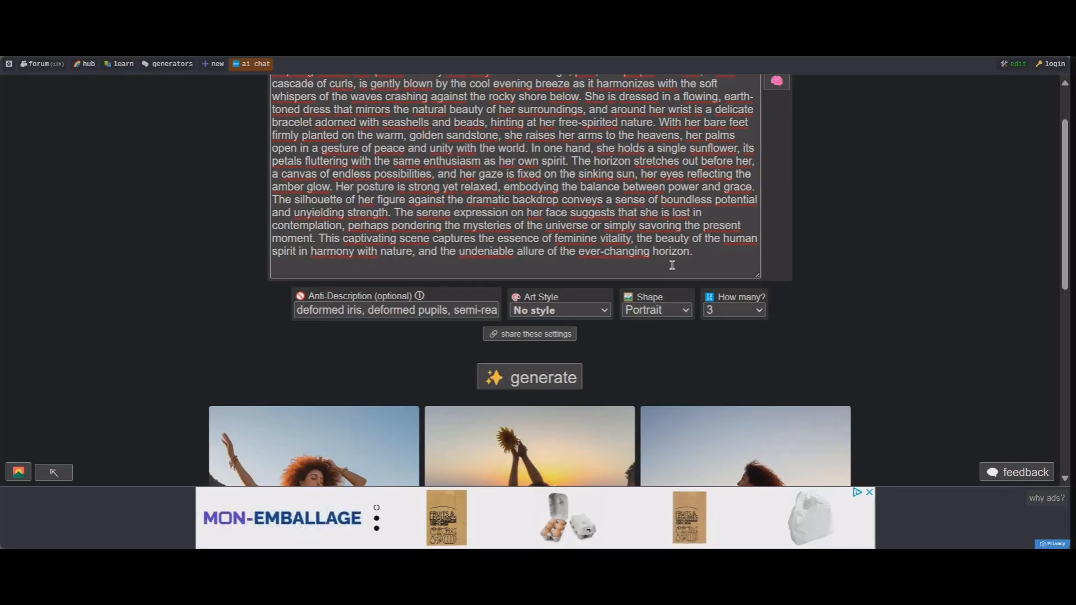
Step: Copy the full cliff sunset description from Perchance and open the Image Creation tool in Leonardo.Ai
key(ctrl+a)
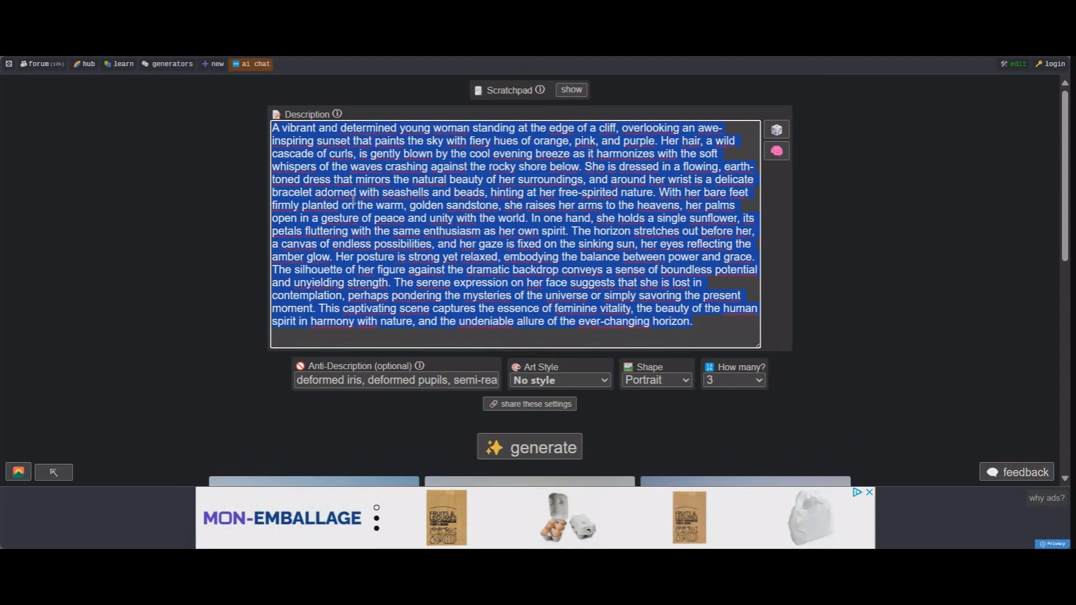
right_click(429, 206)
click(492, 321)
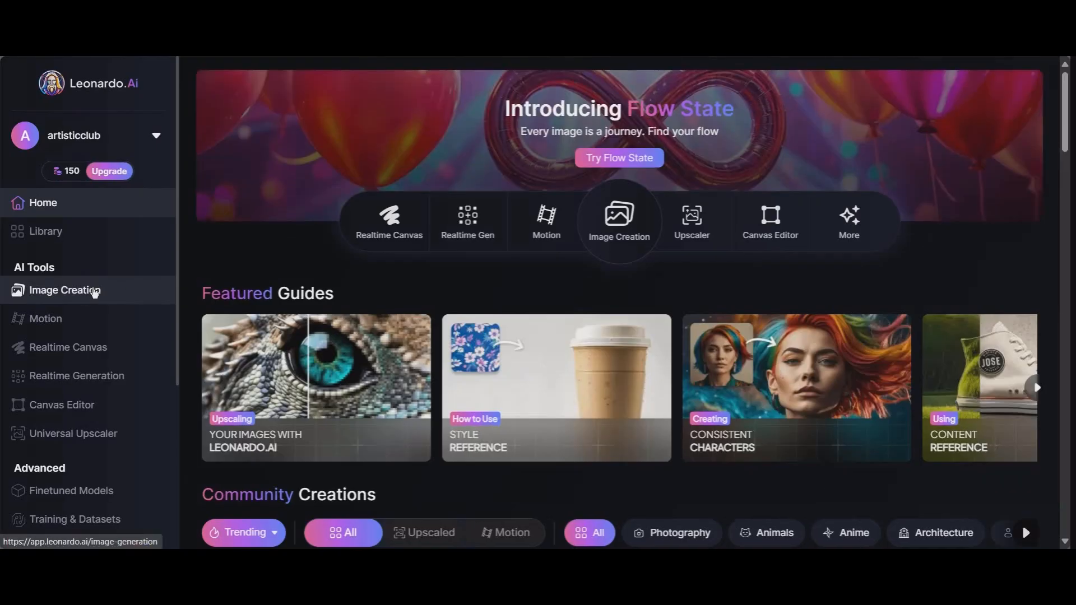
click(94, 292)
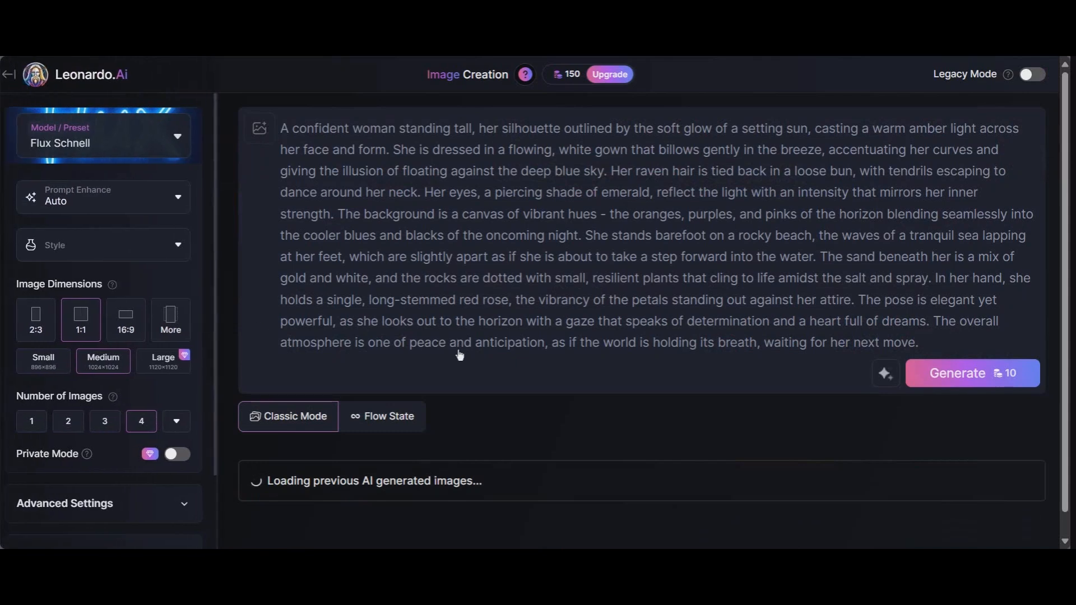
Step: Replace the existing Leonardo.Ai prompt about the confident woman with the copied cliff sunset description
scroll(902, 348, down, 1)
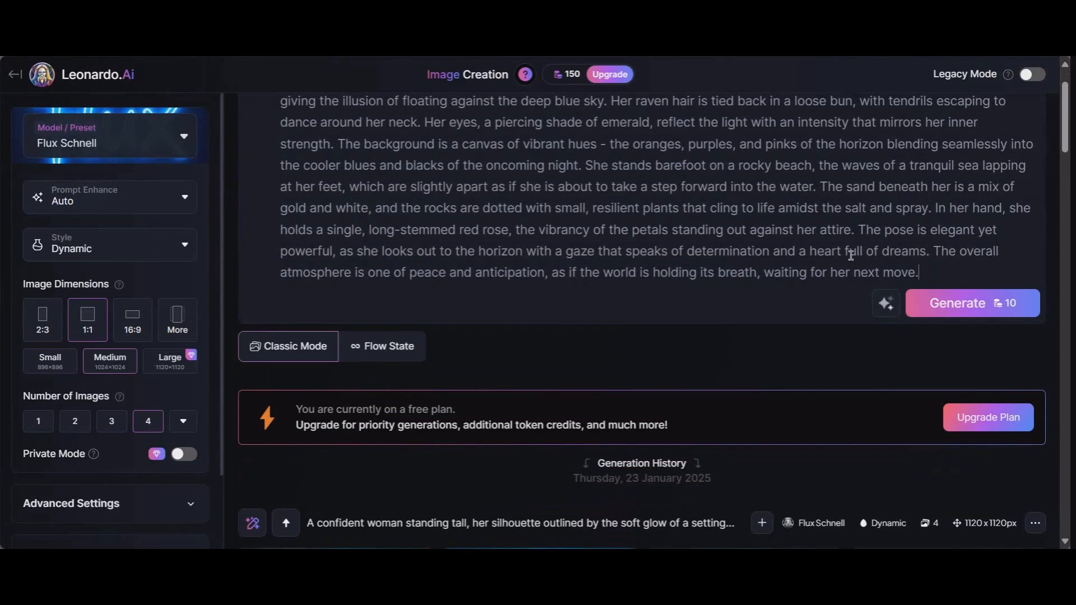
key(ctrl+a)
scroll(504, 224, up, 1)
right_click(664, 225)
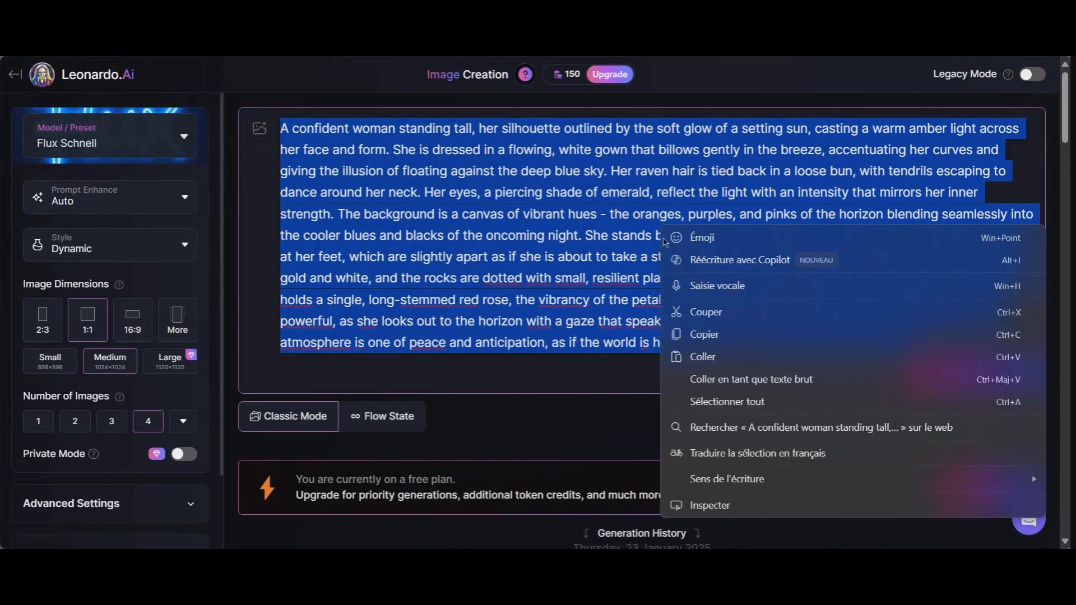
click(707, 378)
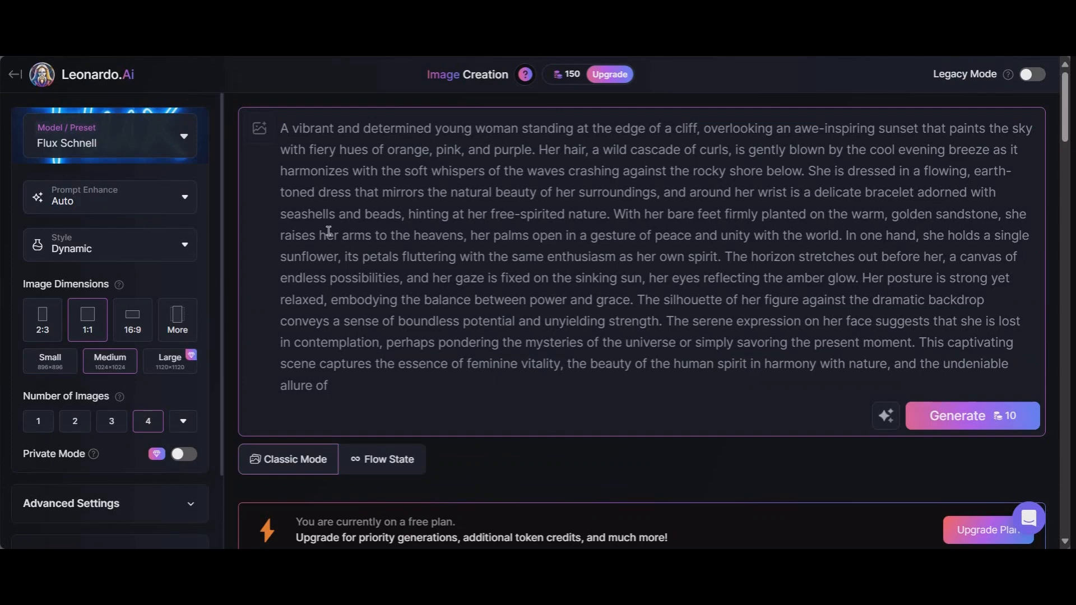
Step: Review enlarged versions of the earlier images of the woman in a white dress from the generation history
scroll(390, 247, down, 3)
scroll(358, 336, down, 5)
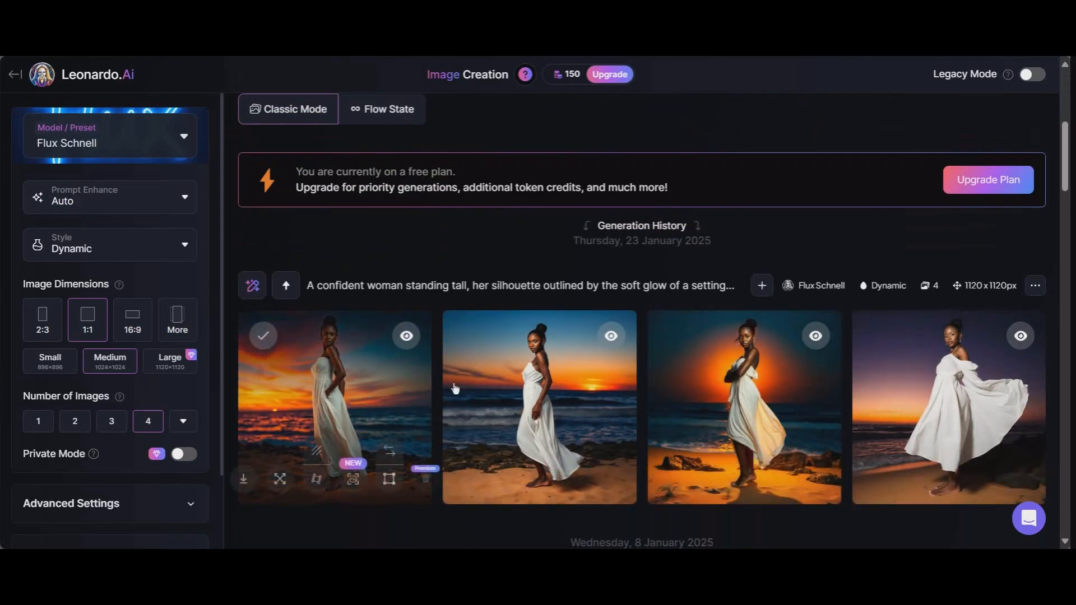
click(332, 380)
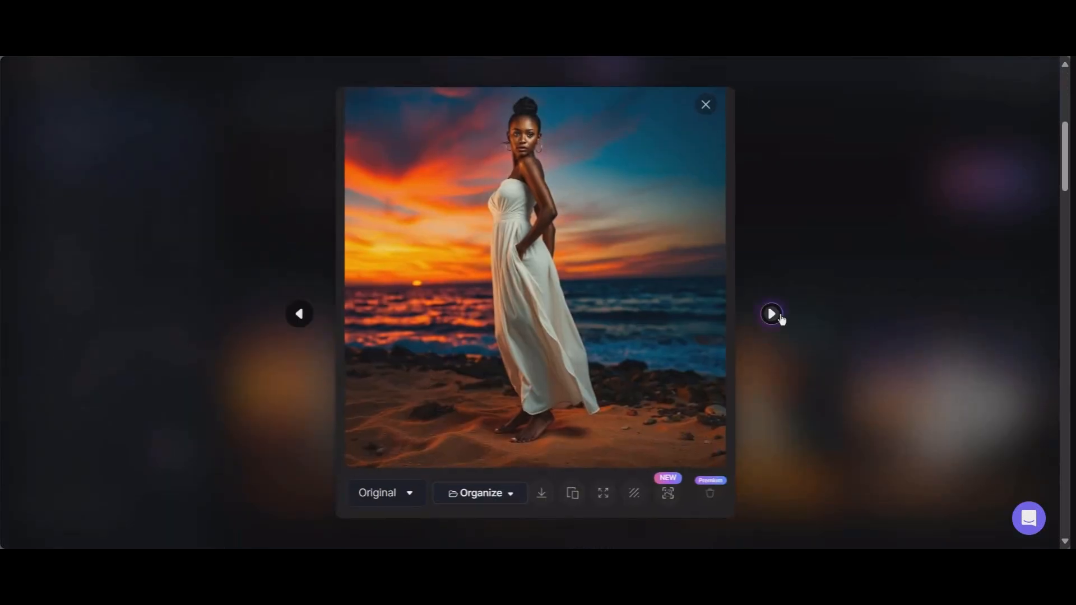
click(772, 313)
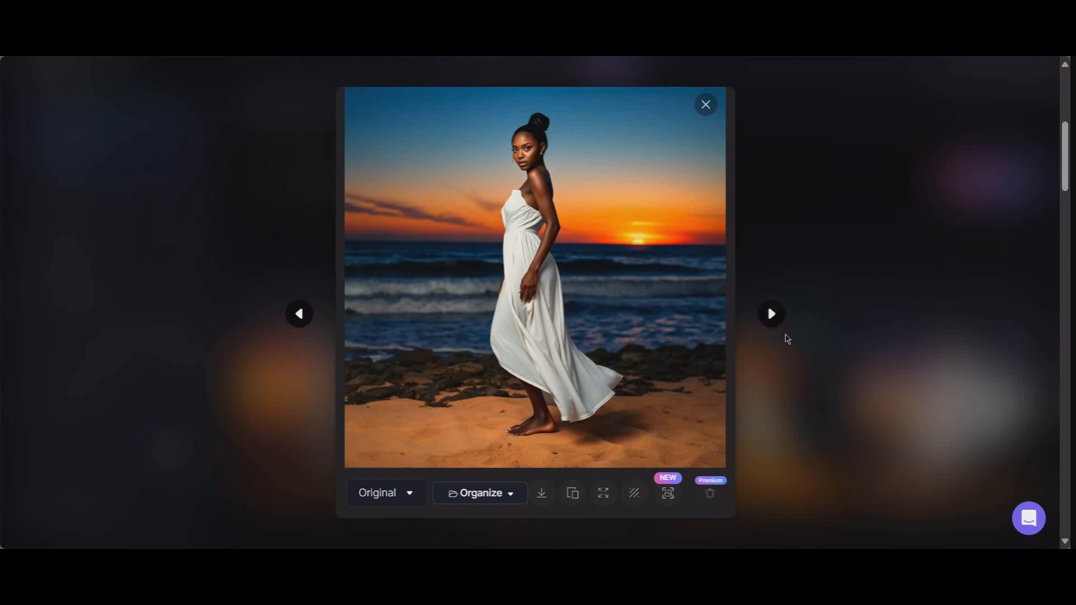
click(772, 315)
click(773, 313)
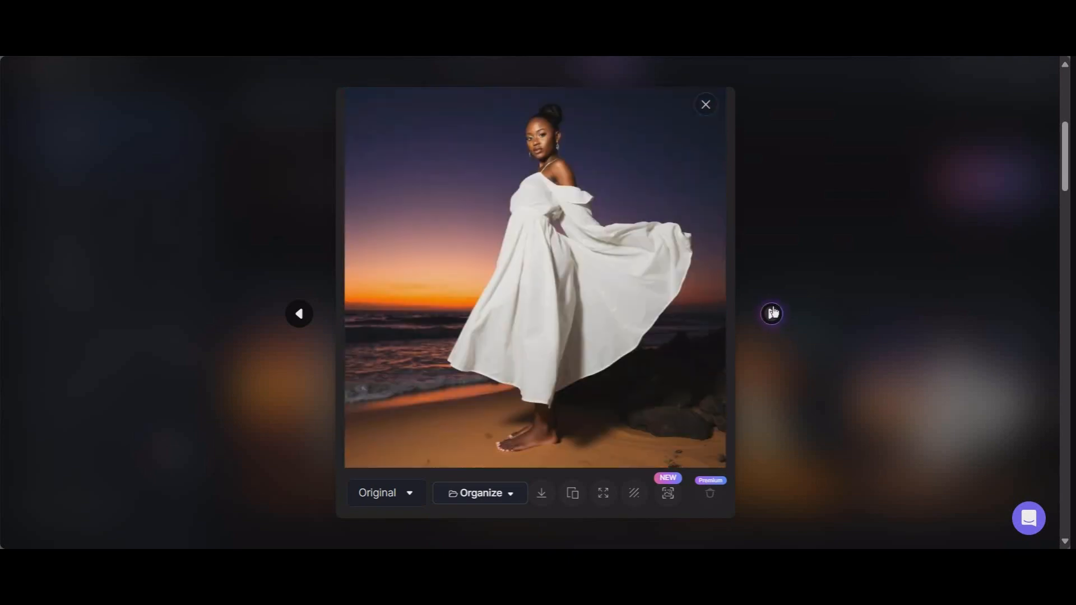
click(924, 368)
Step: Generate four 1:1 images from the cliff sunset prompt with Flux Schnell and the Dynamic style, and compare them with the earlier set
scroll(835, 281, up, 3)
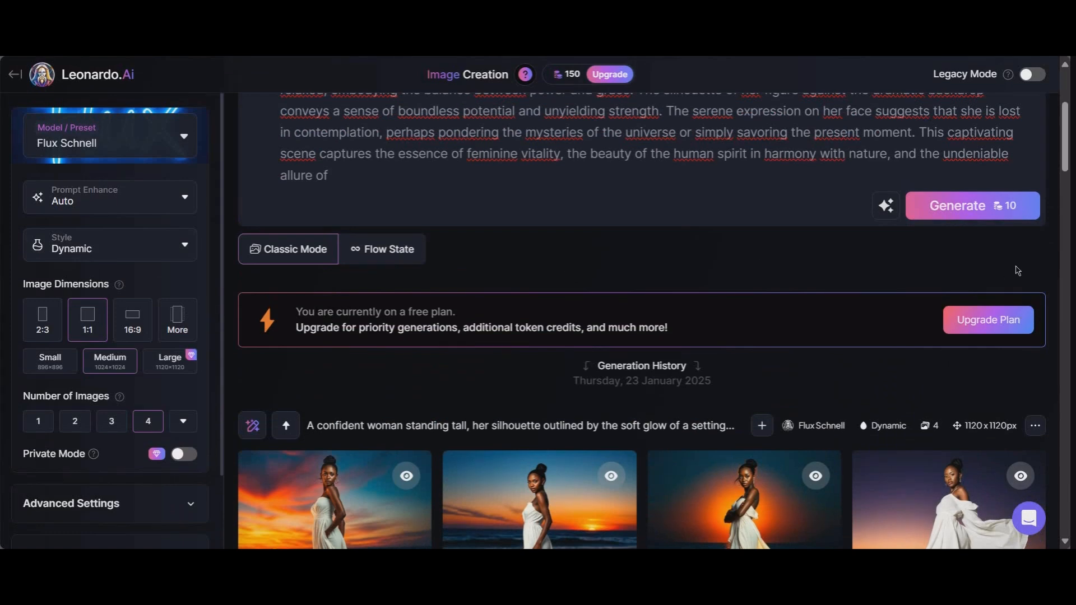
scroll(1015, 261, up, 2)
scroll(1013, 253, down, 1)
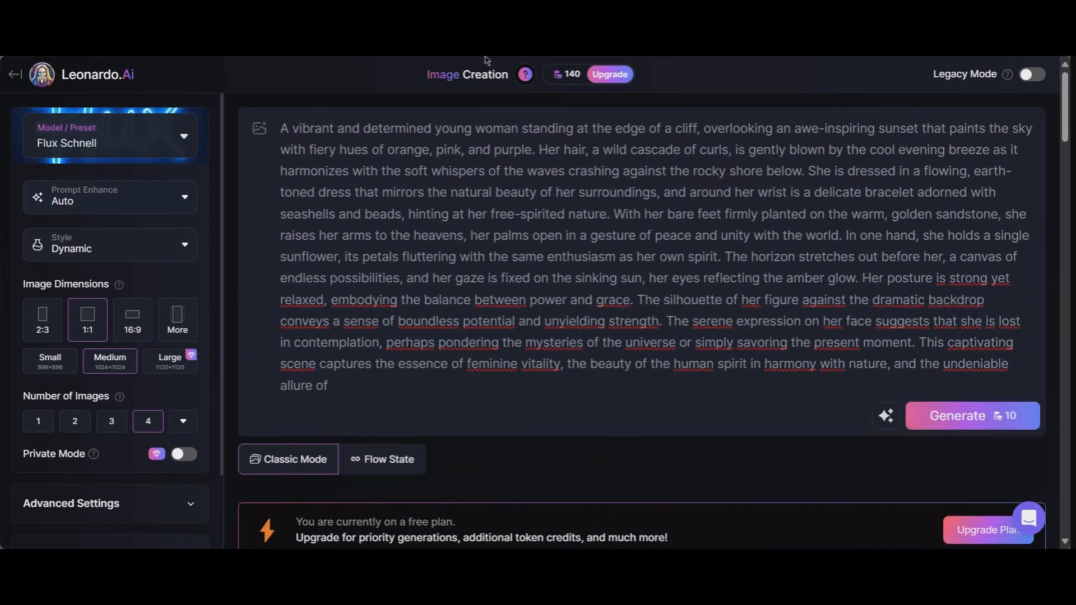
scroll(472, 391, down, 4)
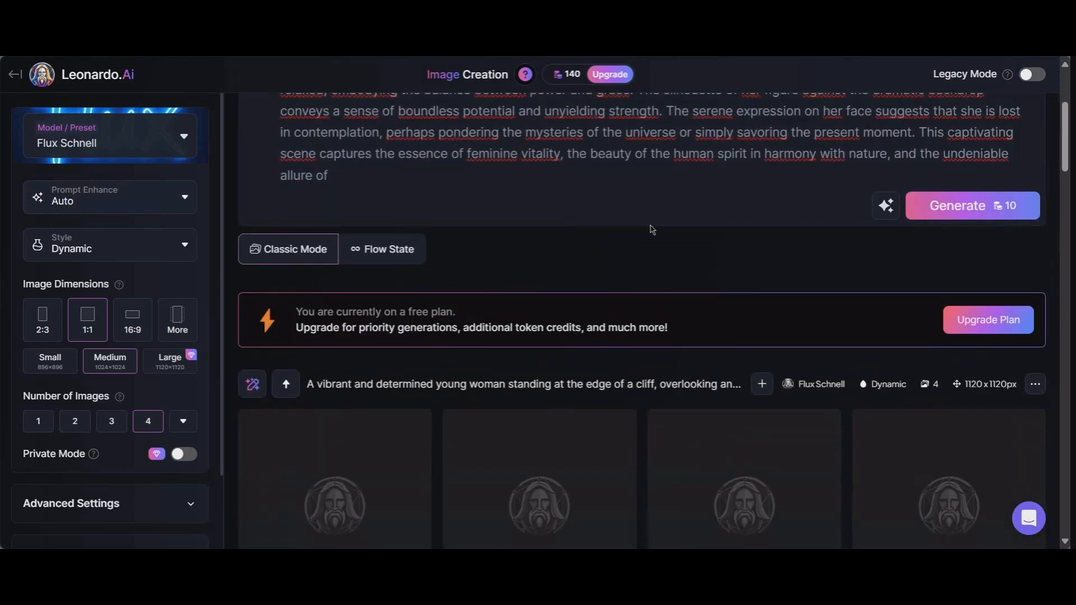
scroll(347, 147, down, 3)
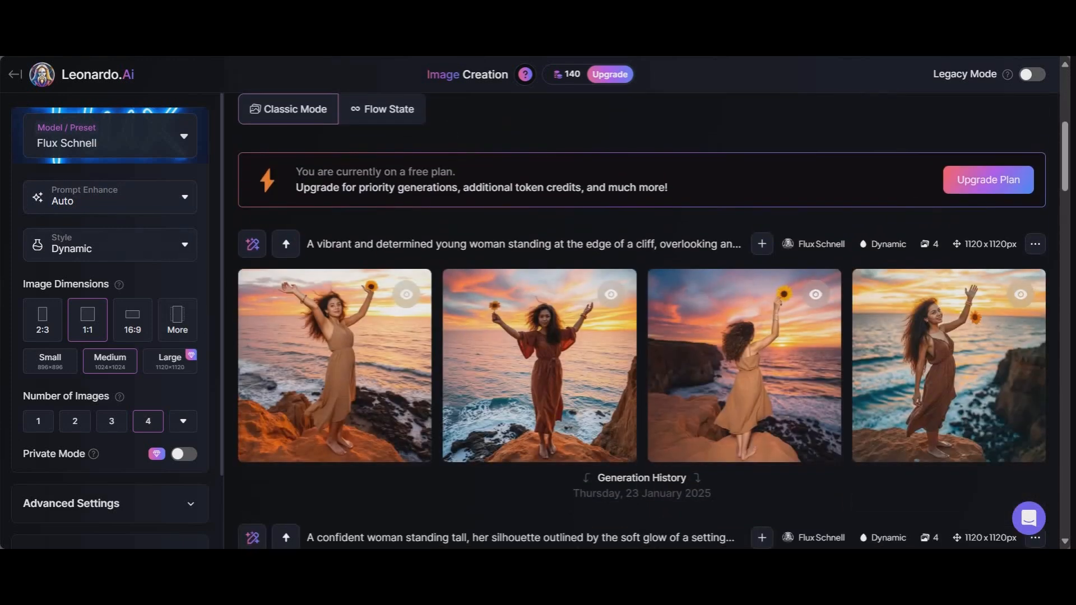
scroll(507, 430, down, 5)
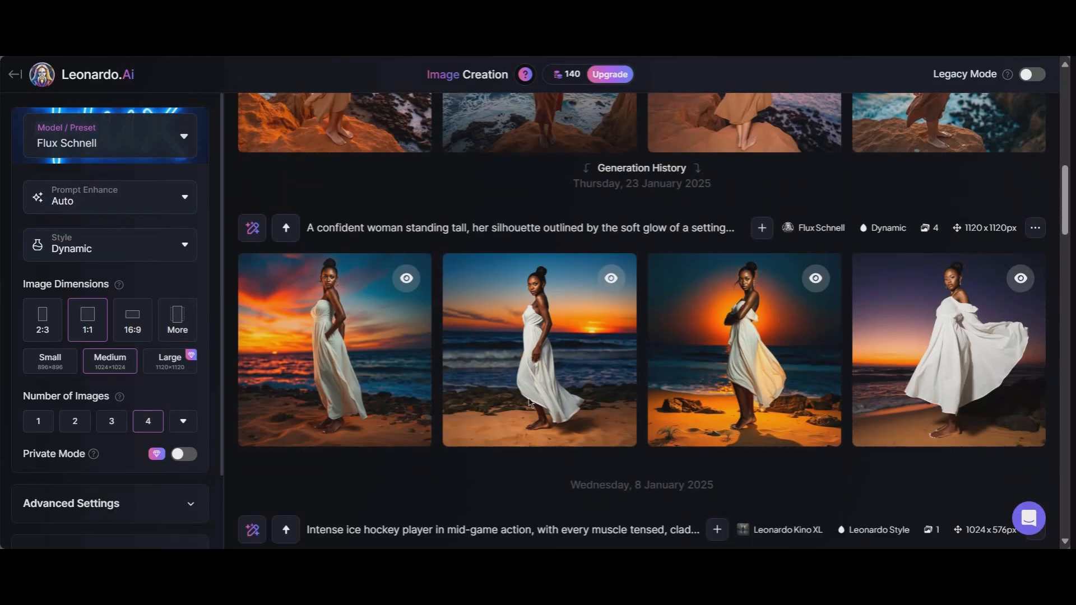
scroll(504, 392, up, 3)
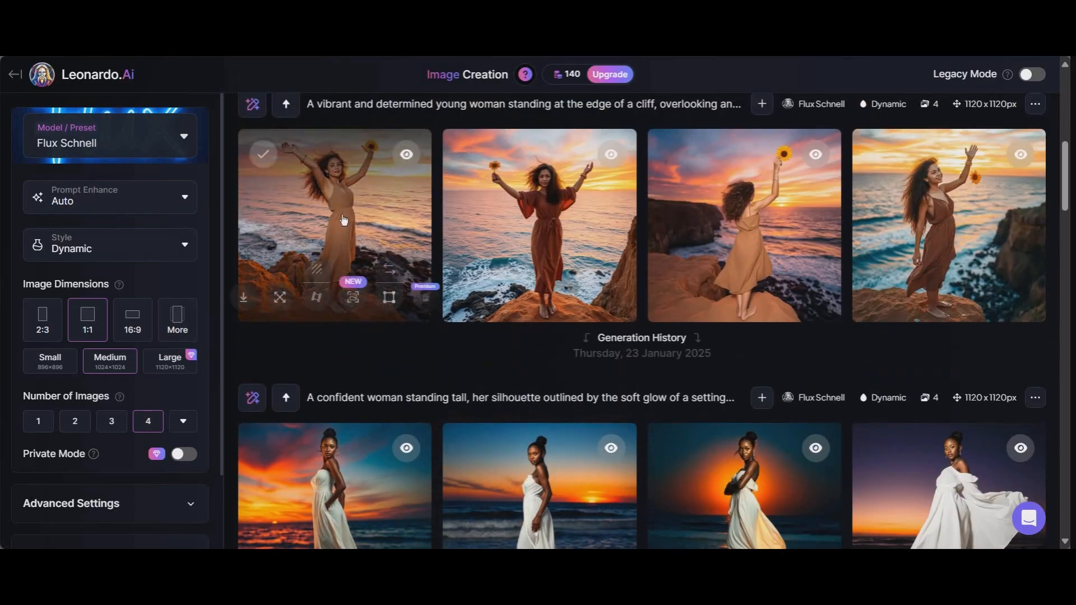
Step: Inspect the new cliff sunset images one by one at larger size, magnifying the first to check its details
click(343, 219)
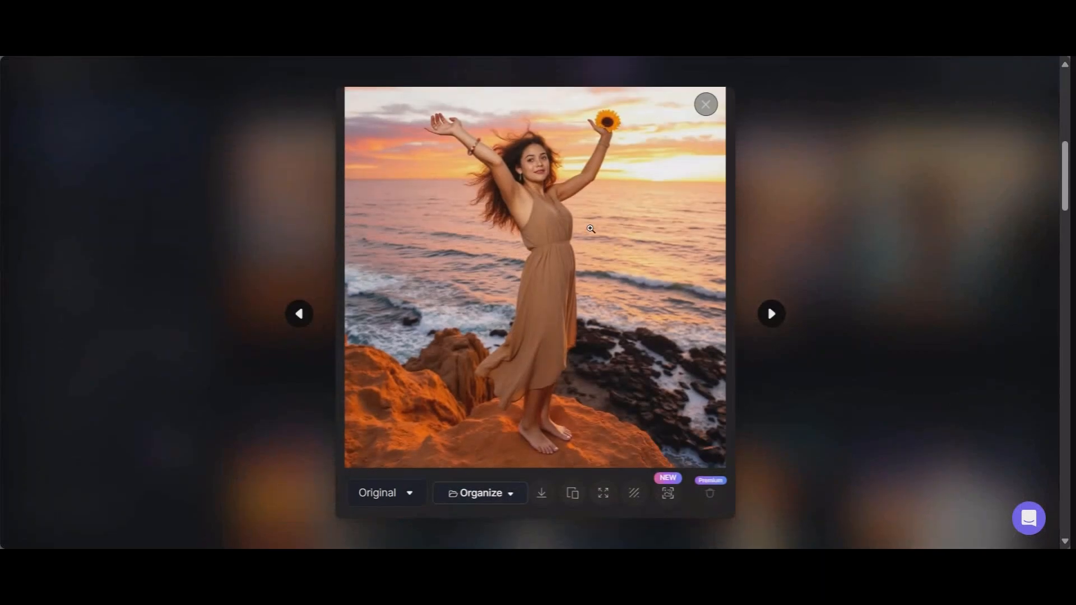
click(474, 149)
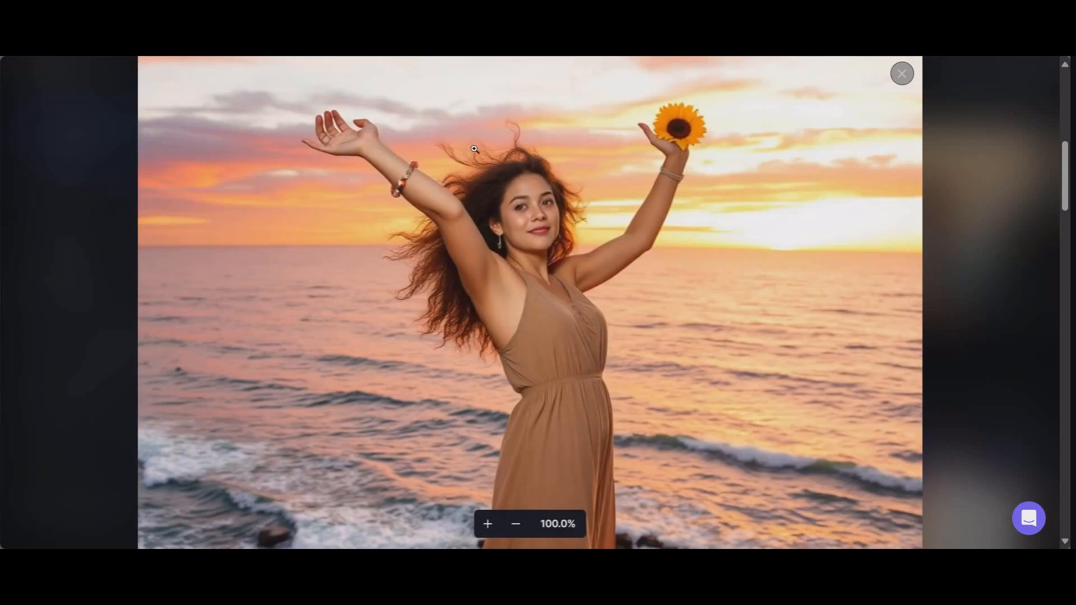
click(653, 282)
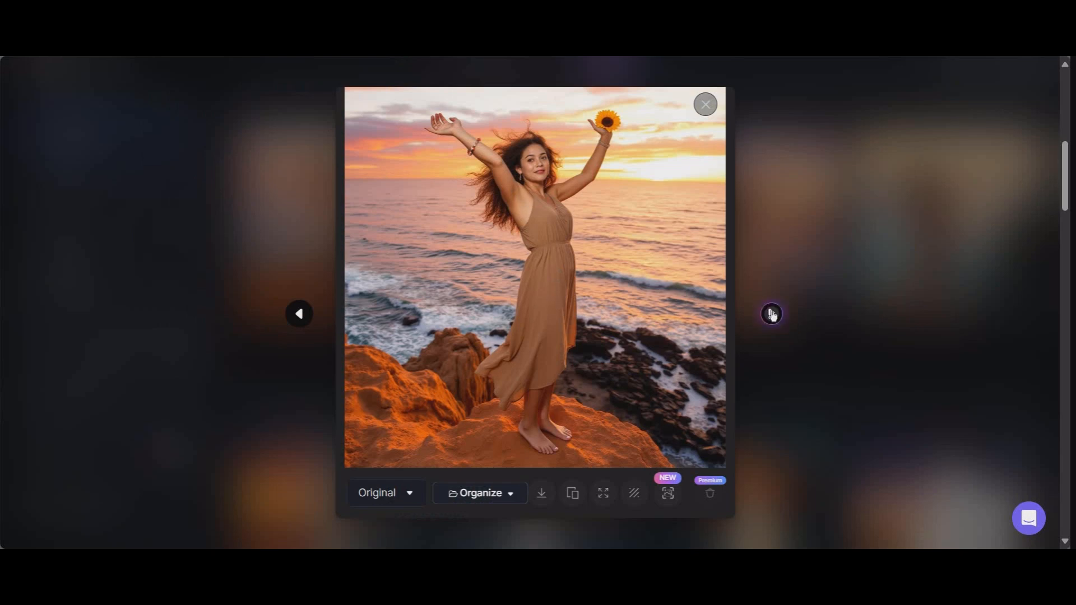
click(771, 313)
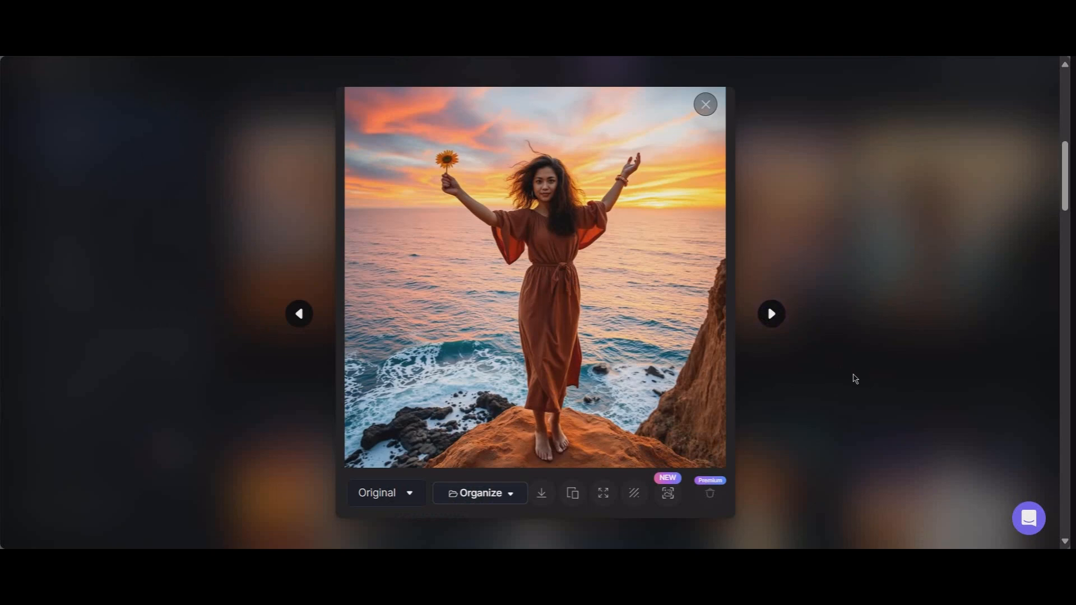
click(770, 314)
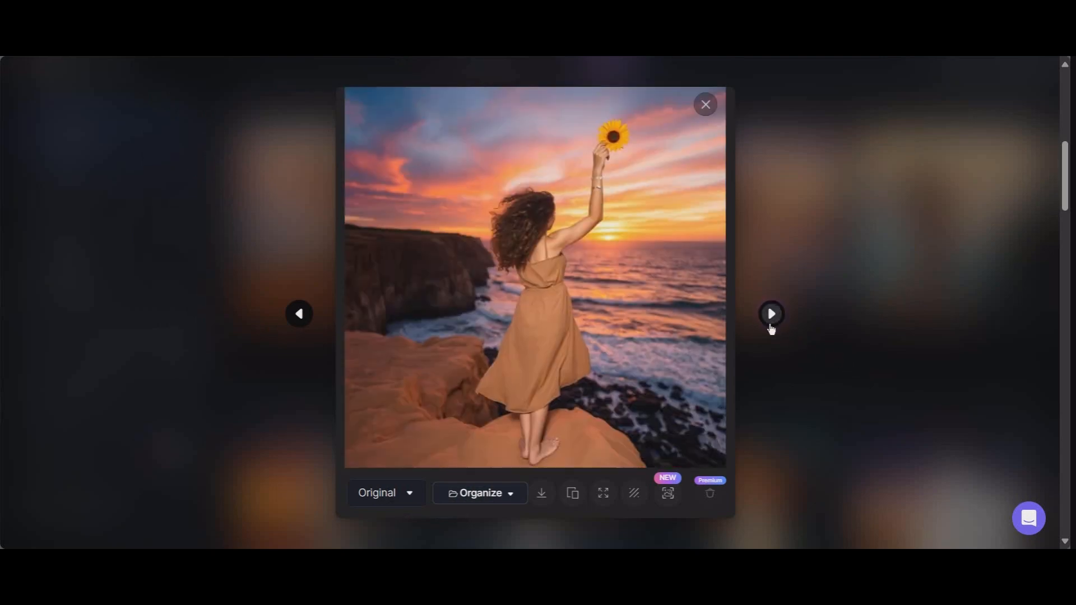
click(772, 315)
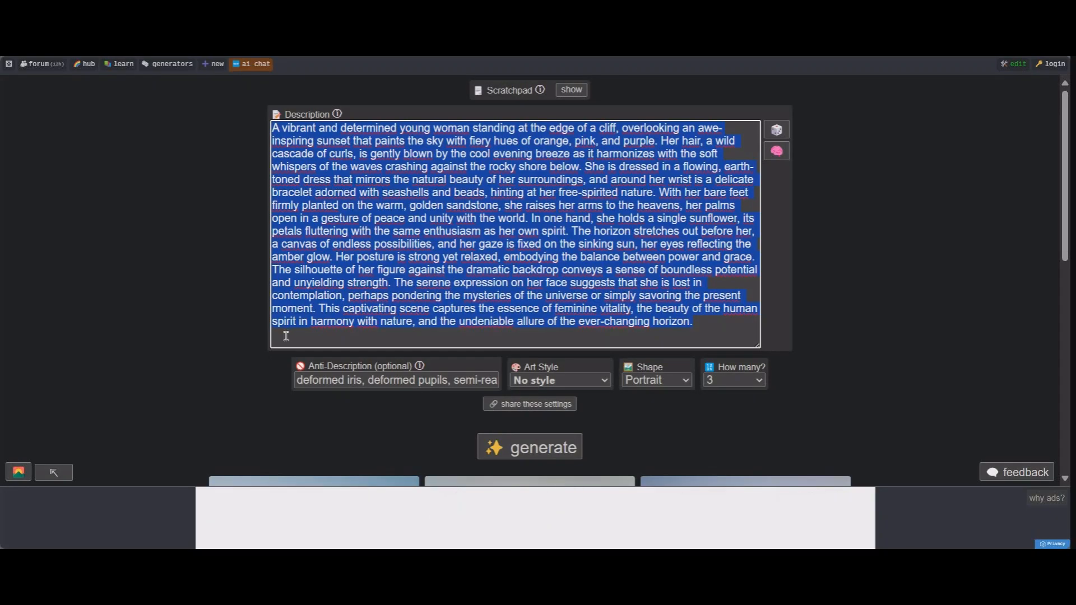
Step: Return to Perchance and review its three No style images of the cliff sunset description
scroll(495, 364, down, 6)
scroll(495, 364, down, 3)
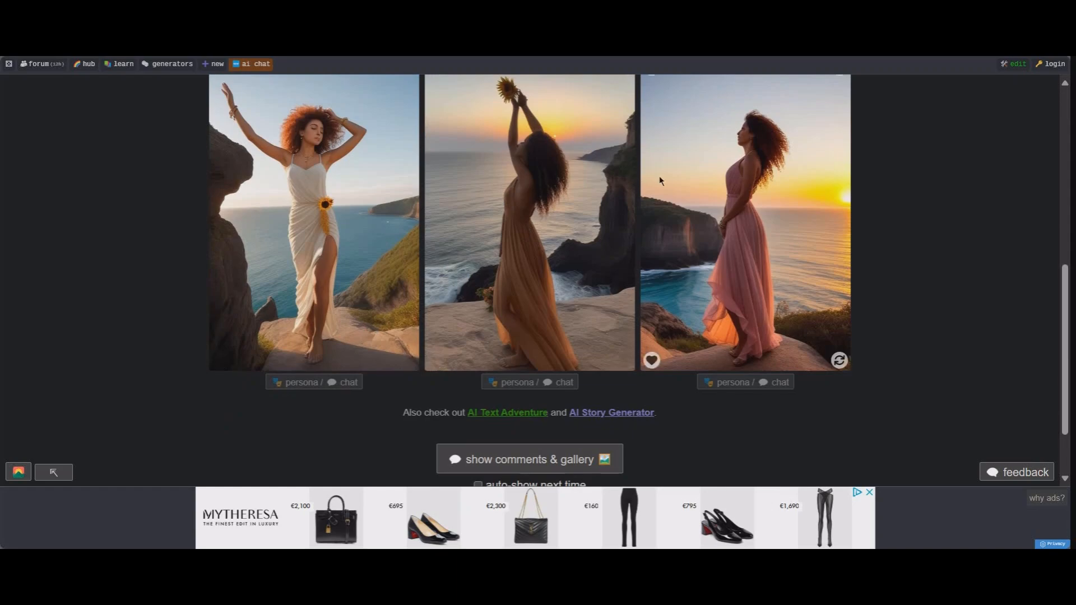
scroll(520, 320, up, 4)
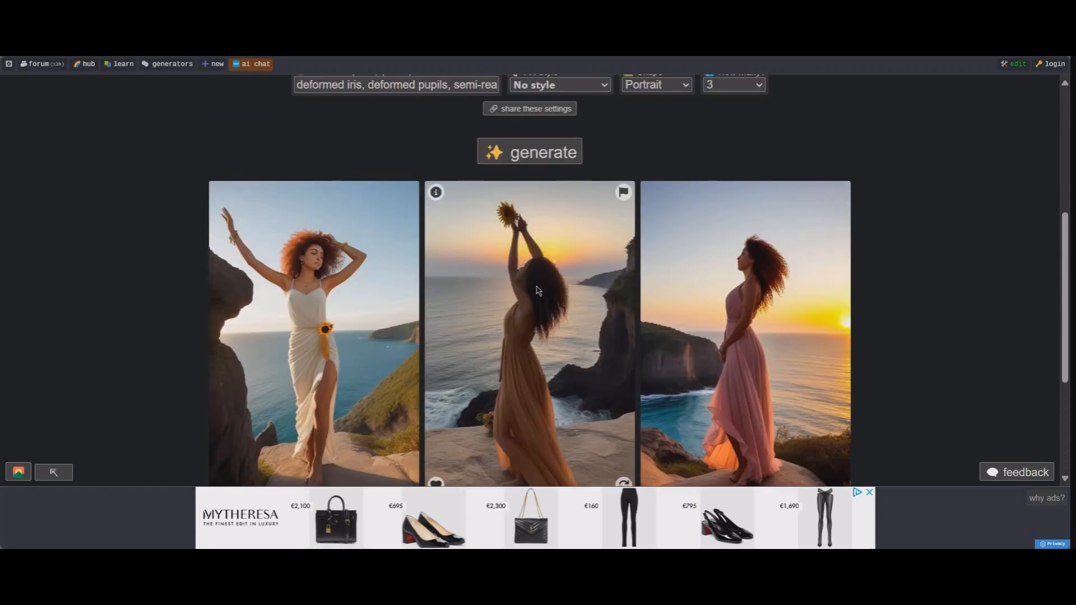
scroll(582, 184, up, 1)
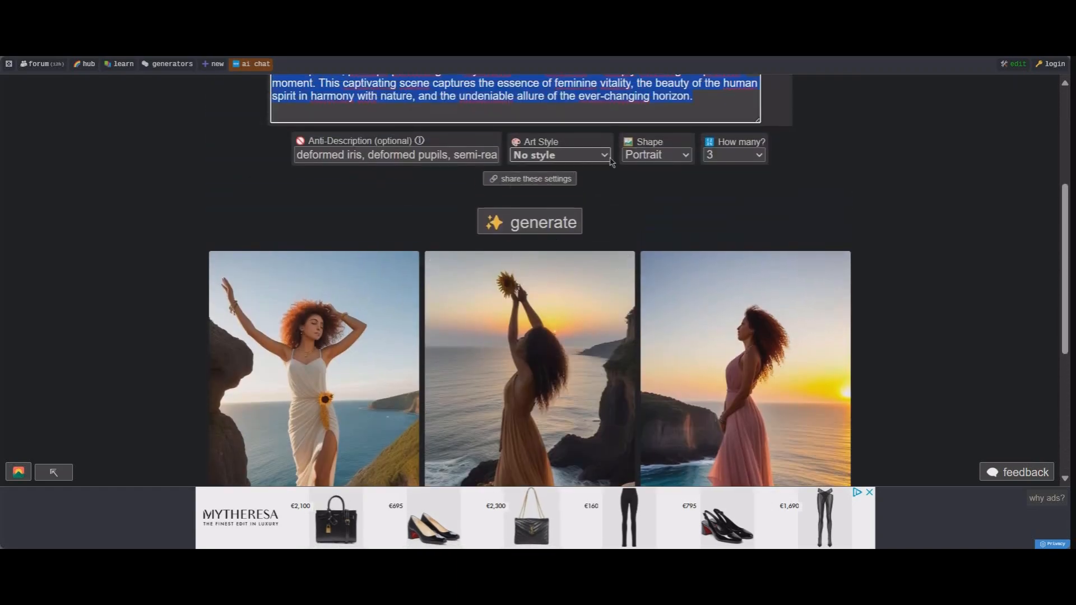
Step: Set the art style to 3D Pokemon, generate three portrait images from the cliff sunset description, and review them
click(560, 155)
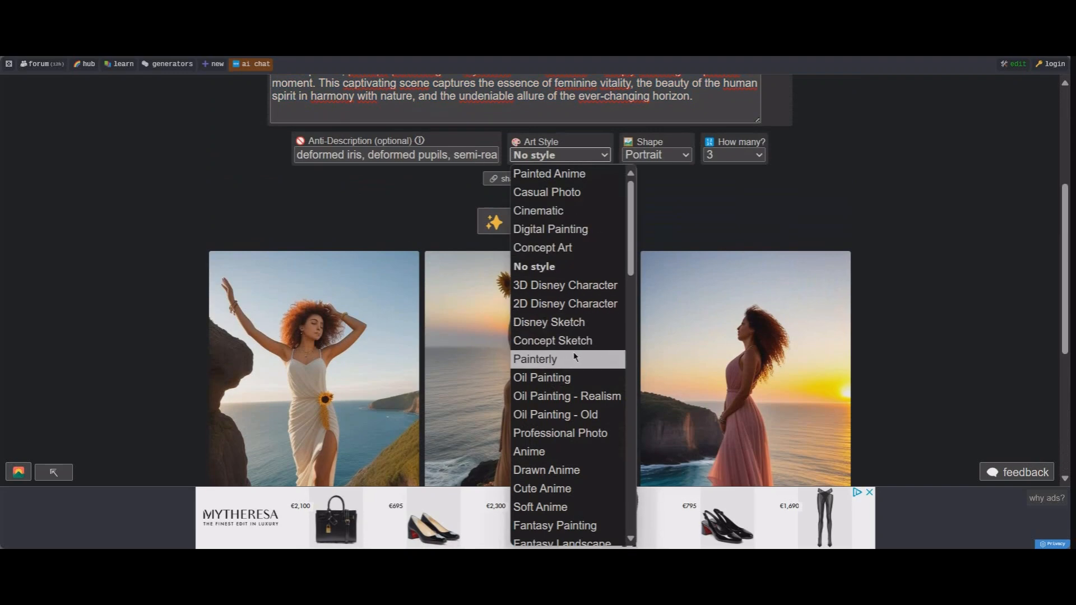
scroll(574, 384, down, 5)
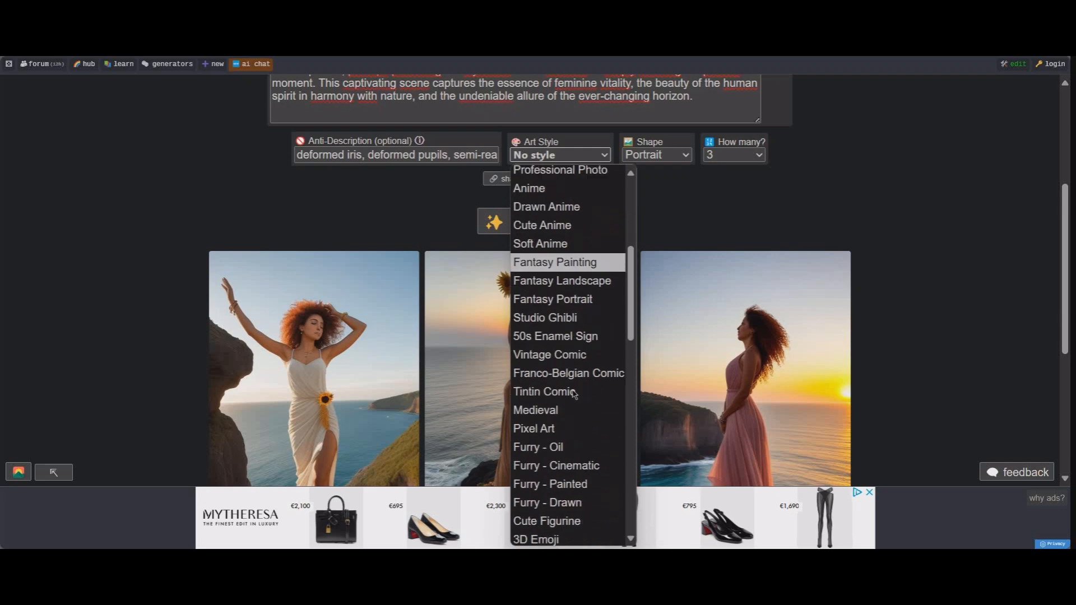
scroll(574, 394, down, 5)
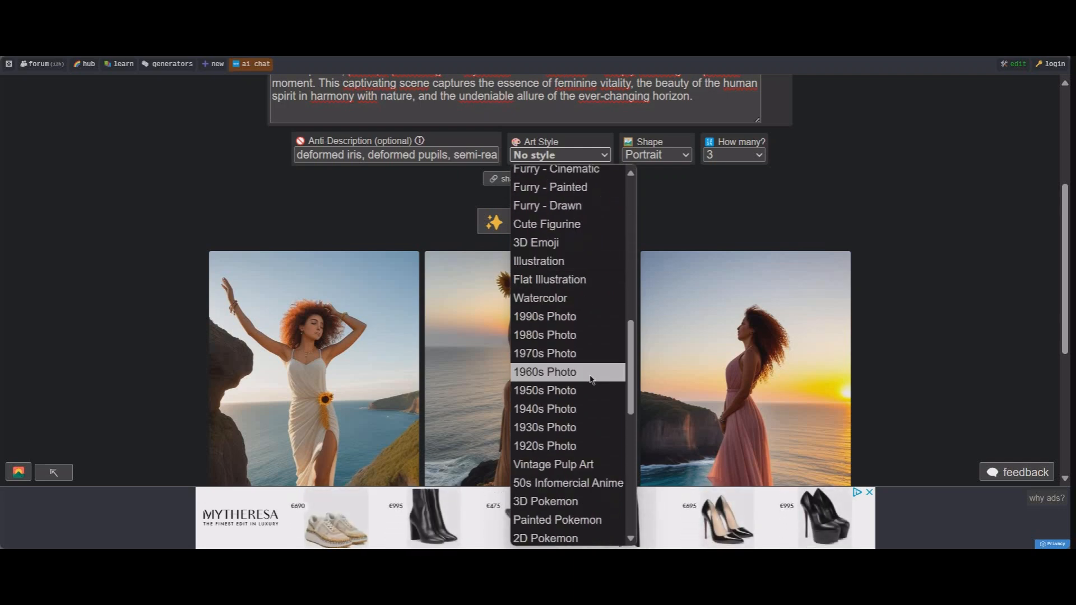
scroll(587, 395, down, 2)
scroll(586, 398, down, 3)
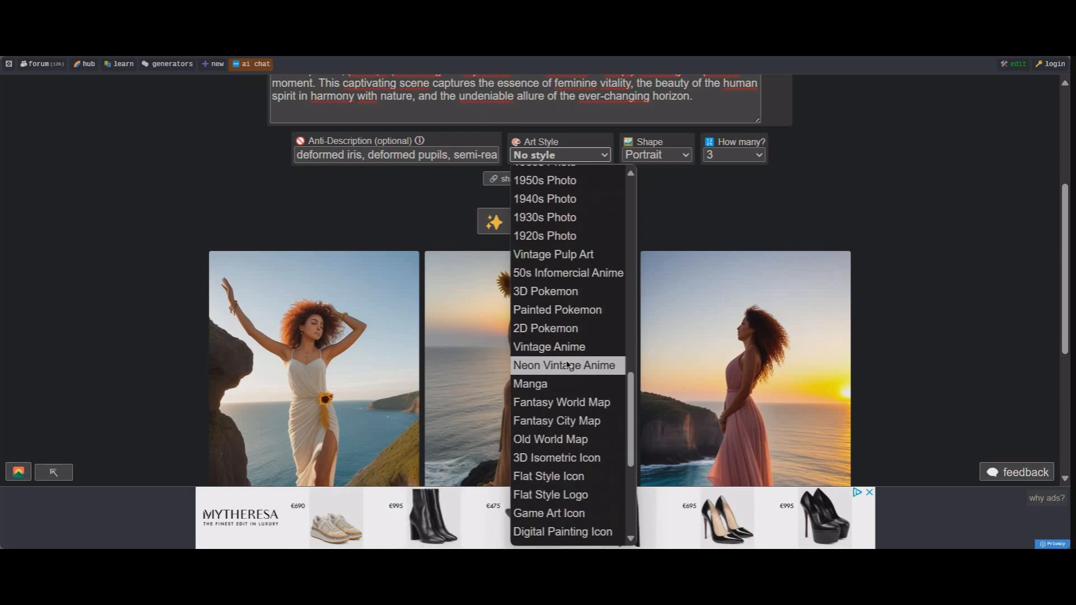
click(577, 292)
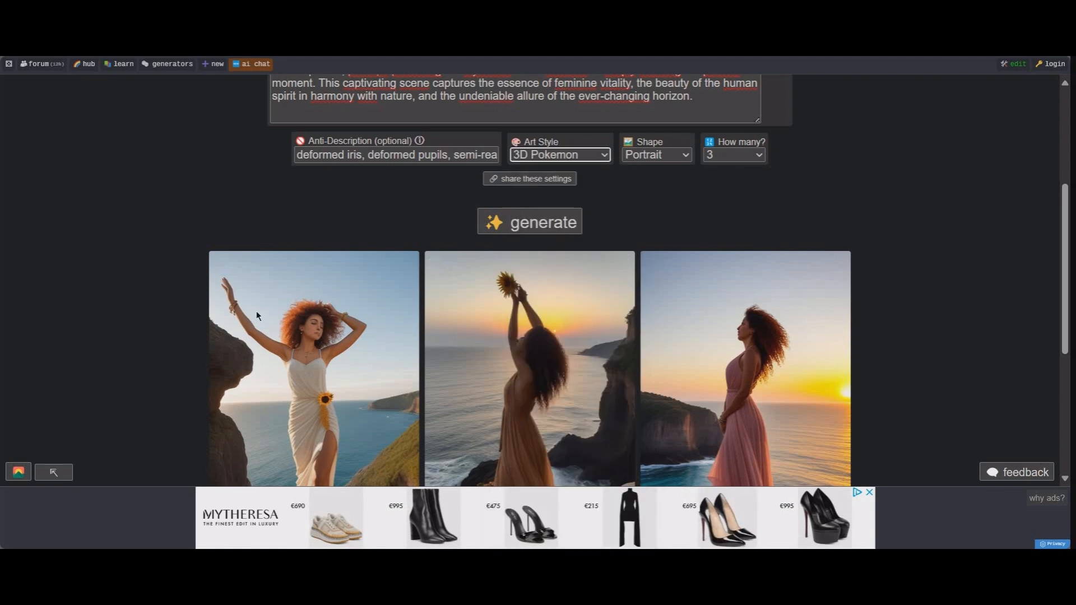
click(535, 232)
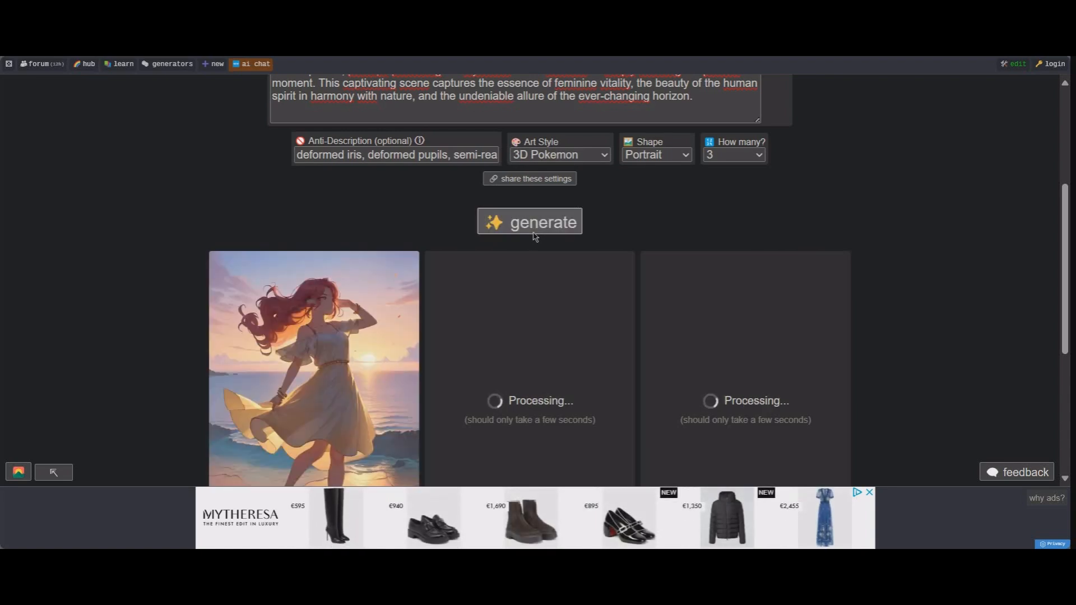
scroll(312, 263, down, 3)
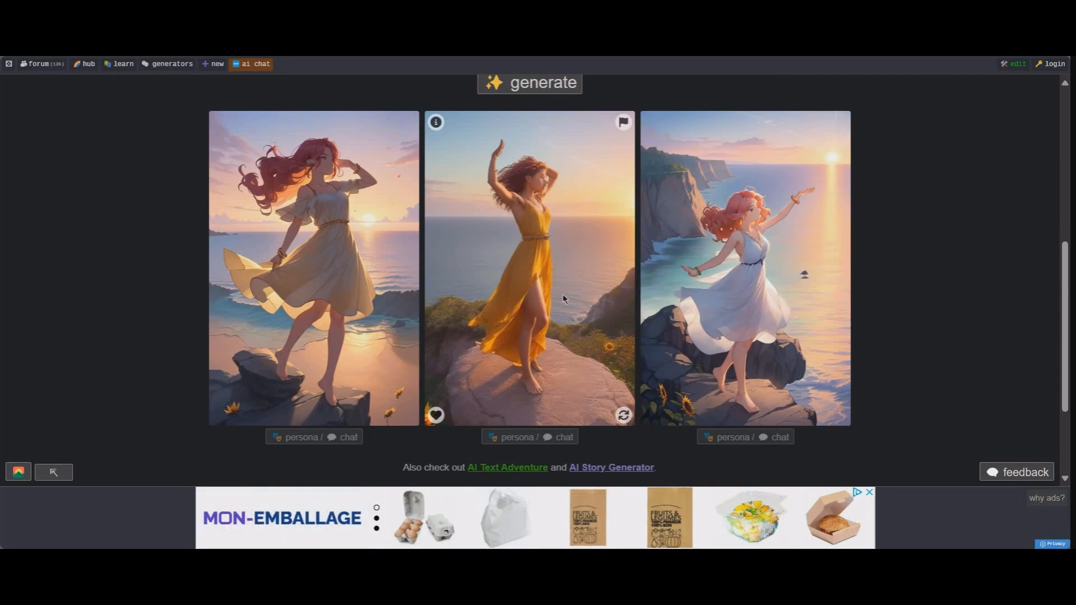
Step: Switch to Perchance's listing of community generators and browse through the available entries
scroll(483, 317, up, 6)
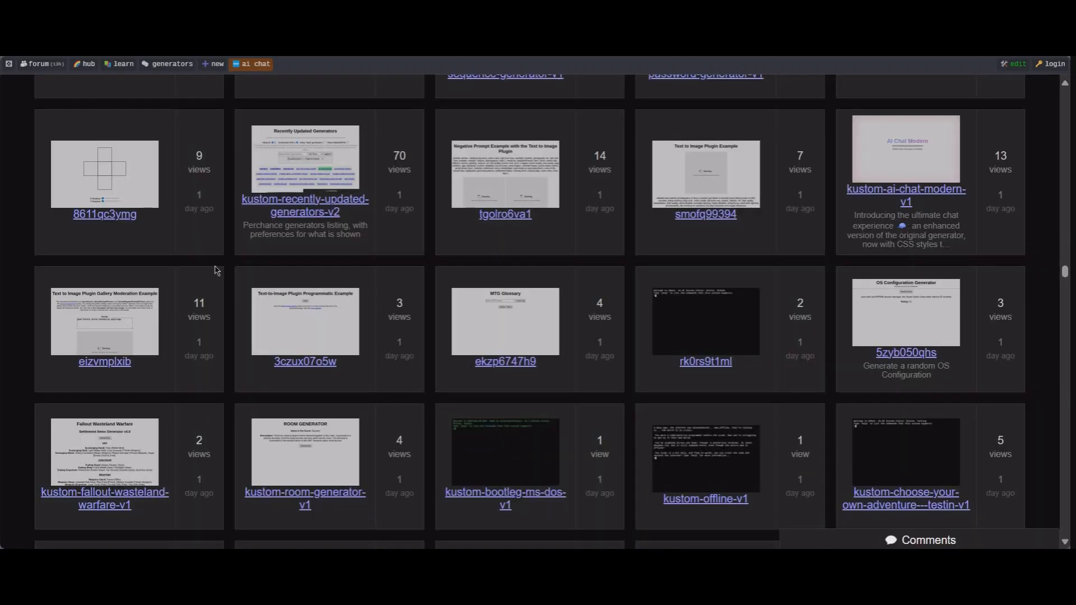
scroll(372, 293, down, 2)
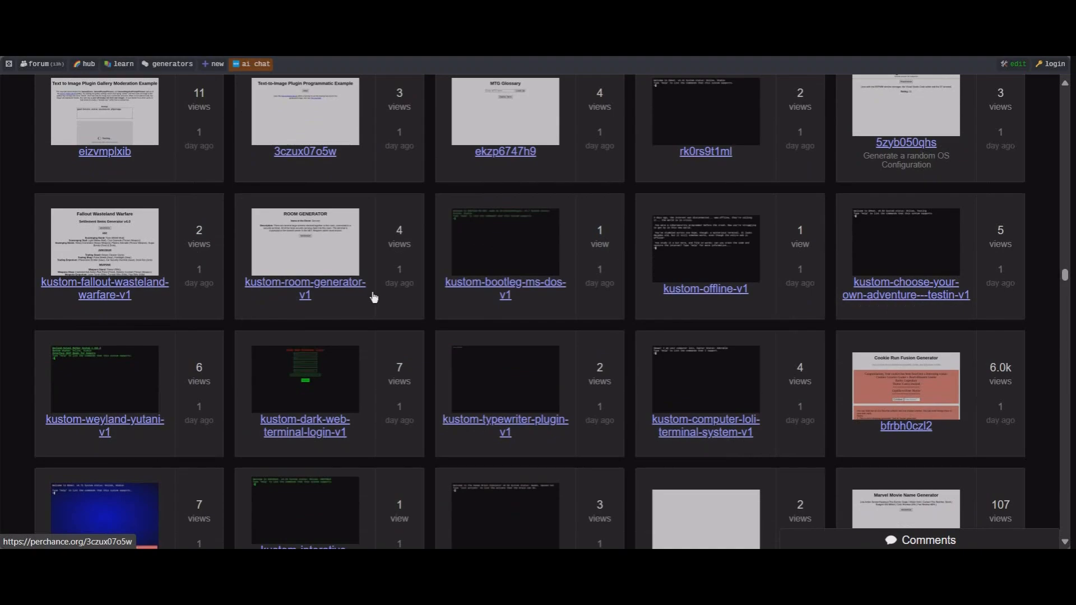
scroll(799, 396, up, 2)
scroll(798, 396, up, 8)
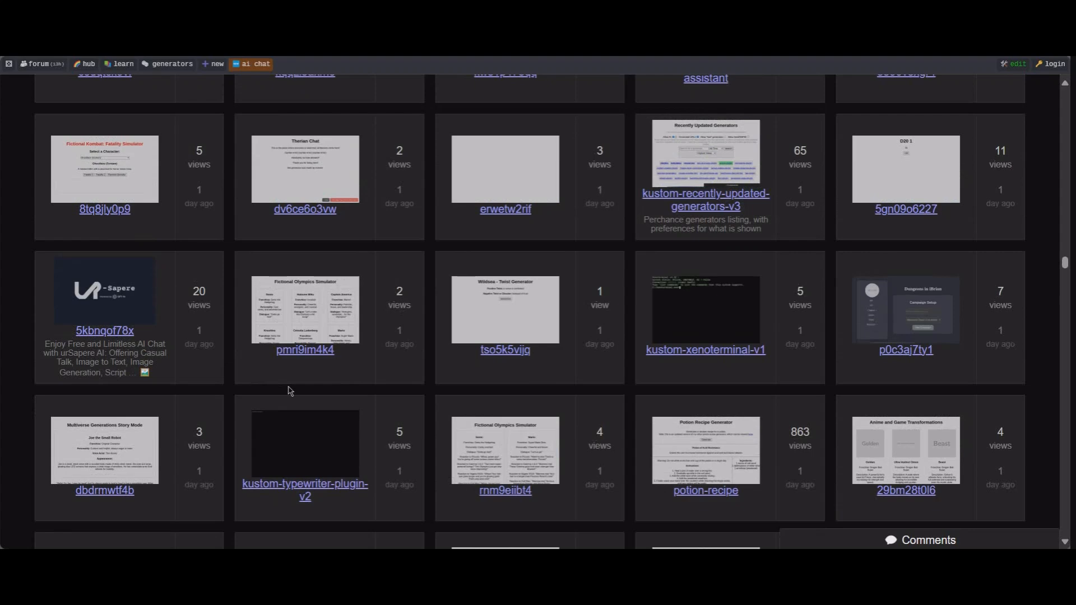
Step: Browse back up through Perchance's listing of community generators, looking over the more recently updated entries
scroll(289, 387, up, 14)
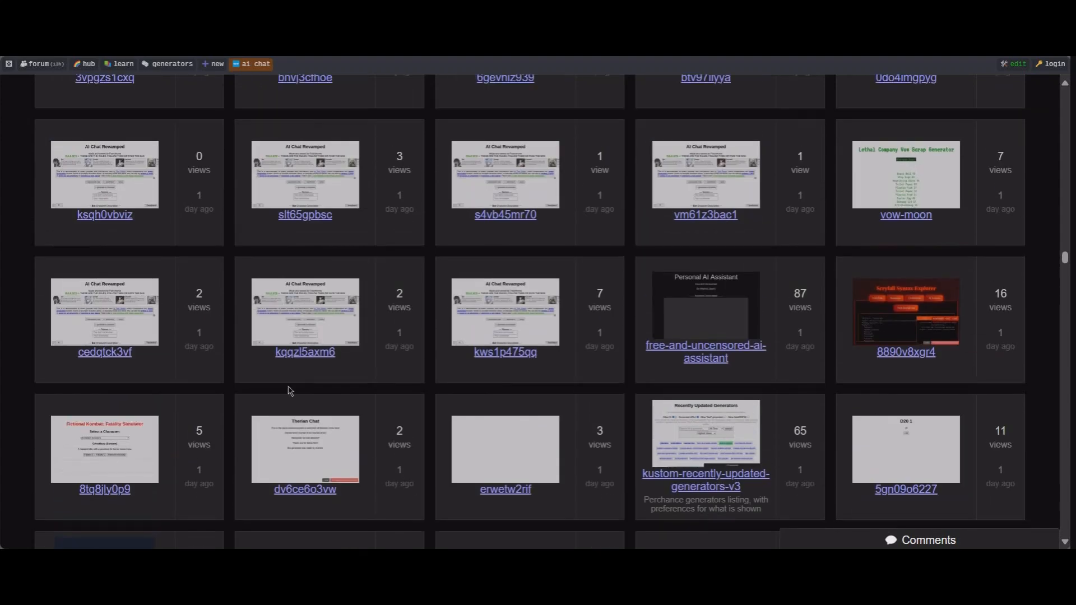
scroll(330, 360, up, 1)
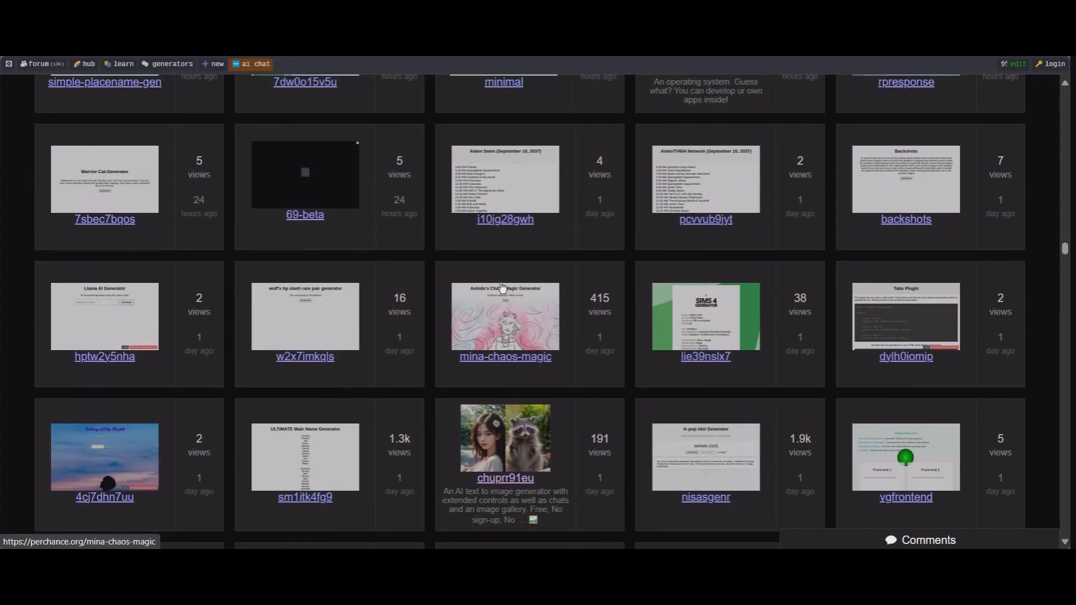
scroll(496, 309, up, 5)
scroll(495, 309, up, 10)
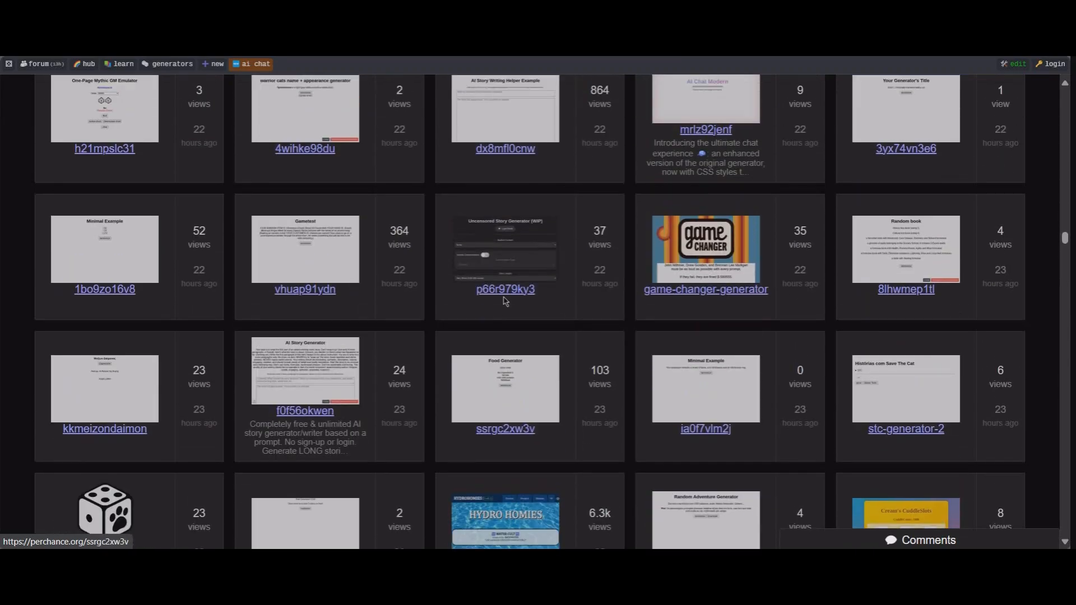
scroll(503, 297, up, 9)
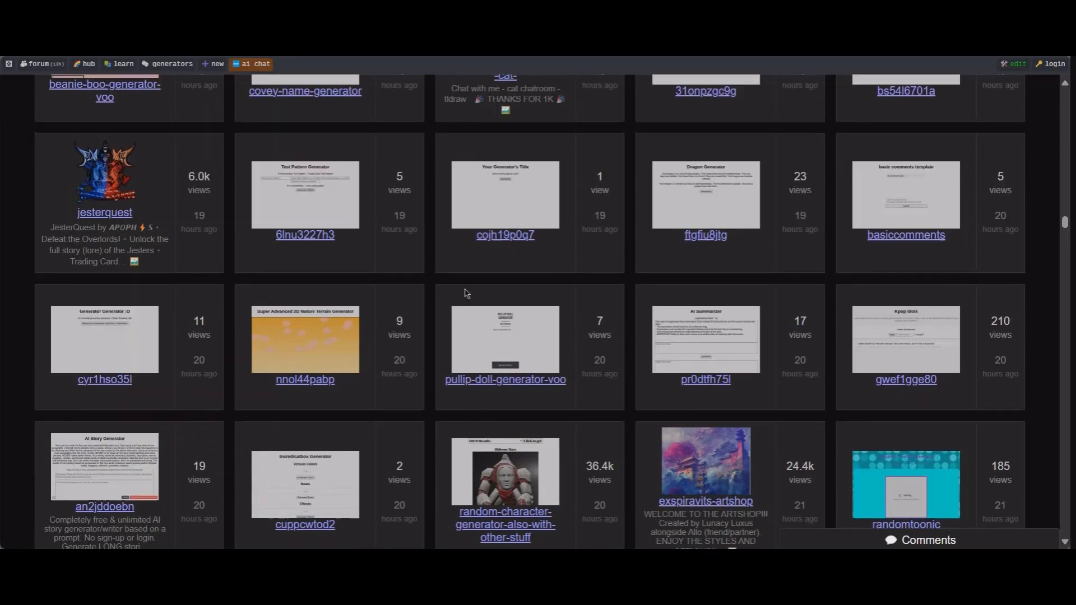
scroll(468, 320, down, 5)
scroll(468, 321, up, 7)
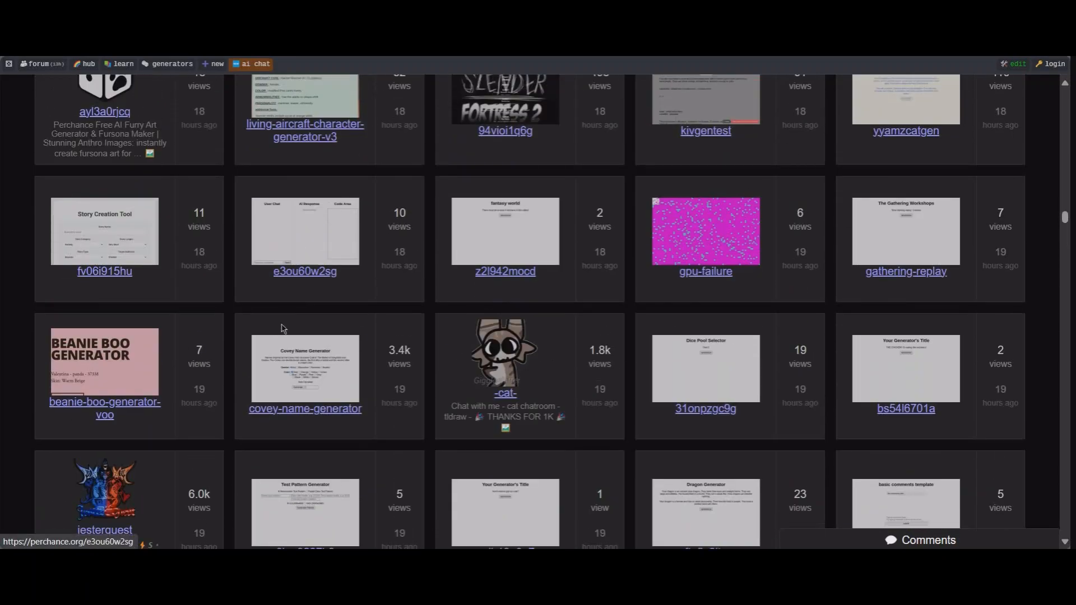
scroll(941, 481, up, 10)
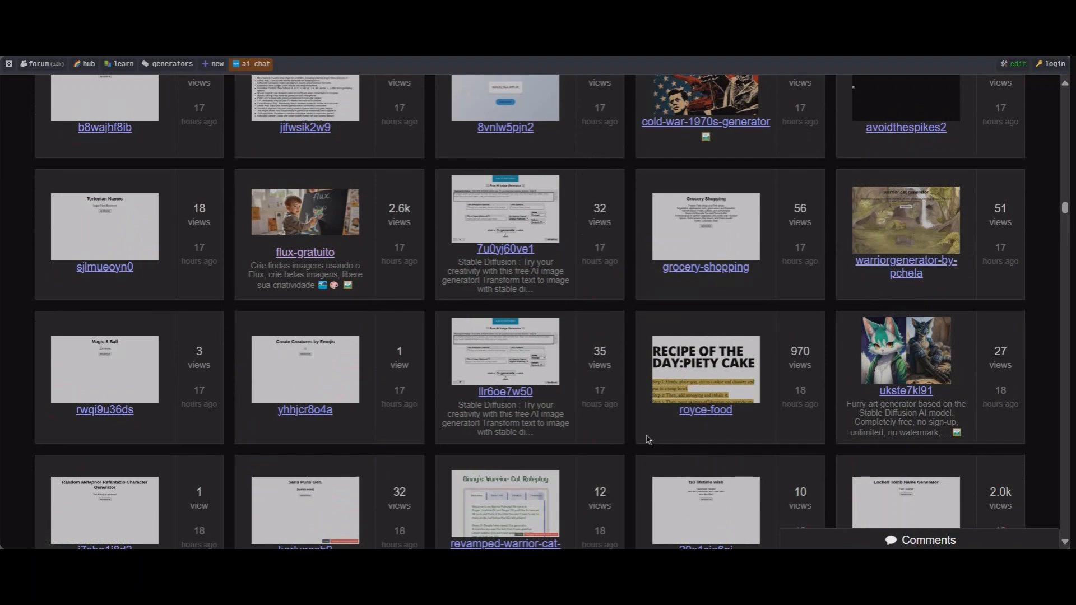
scroll(727, 323, up, 15)
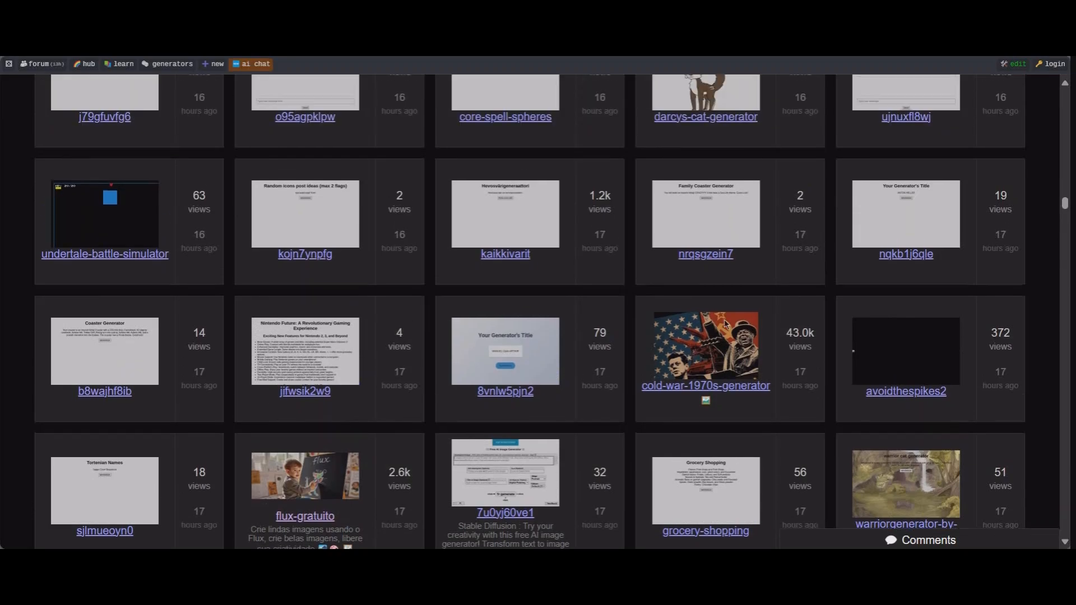
scroll(620, 277, up, 6)
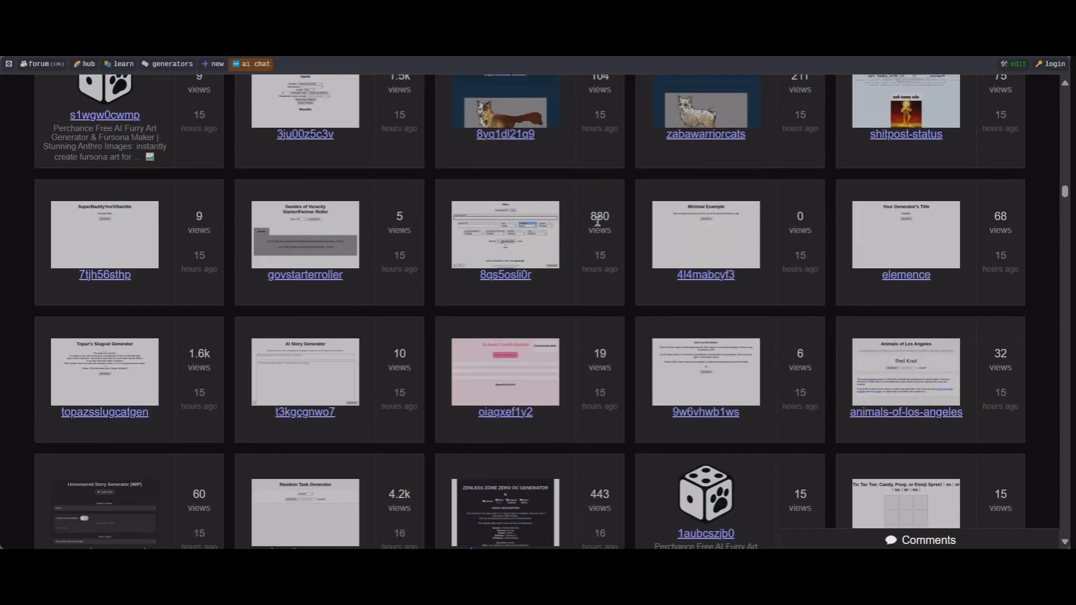
scroll(586, 169, up, 15)
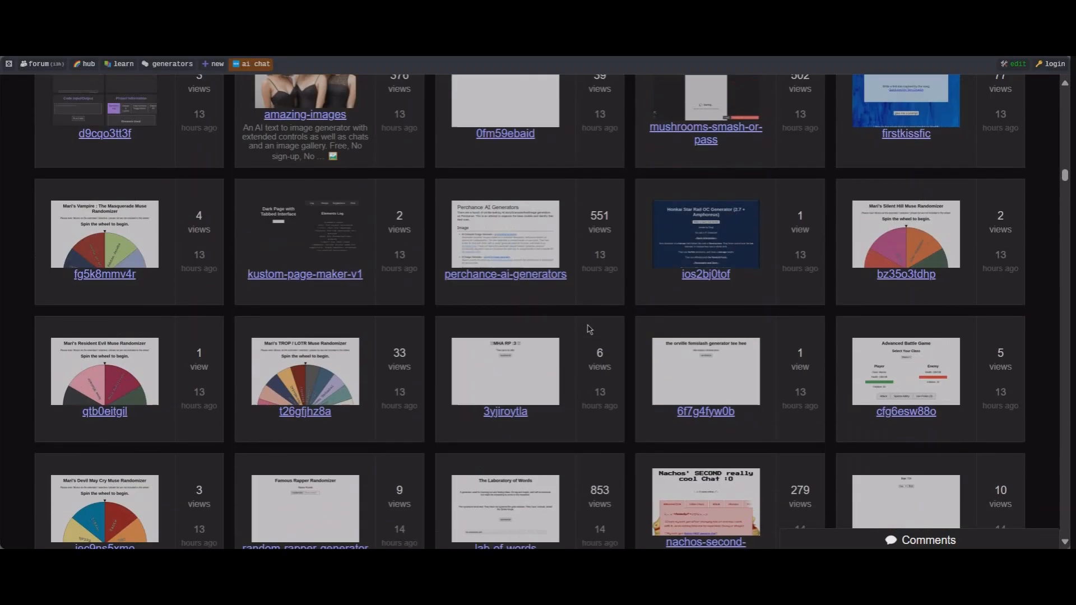
scroll(576, 311, up, 15)
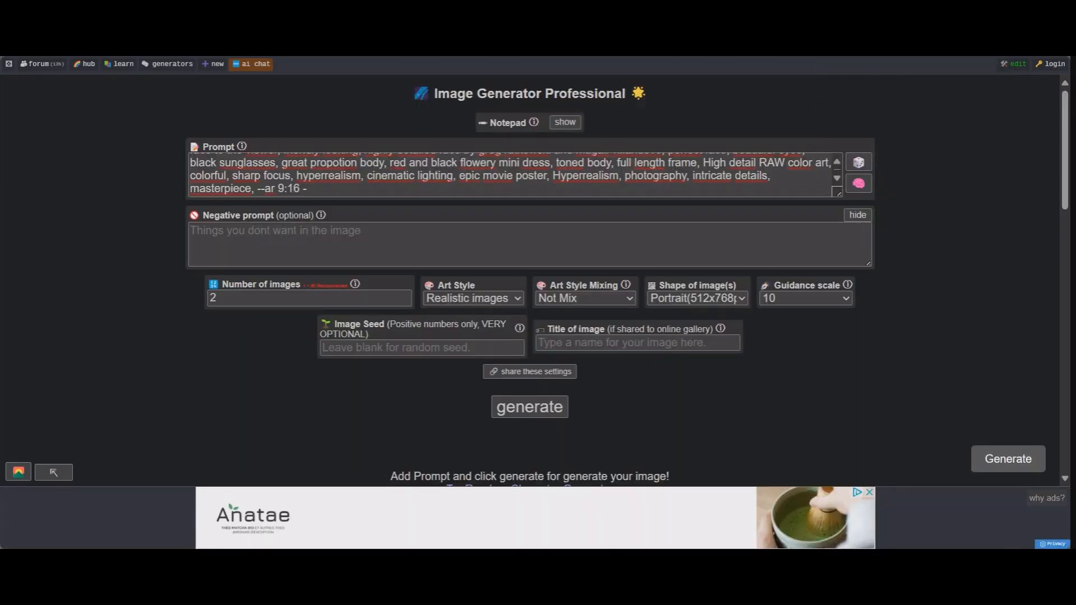
Step: Switch to Image Generator Professional, look over its prompt and settings, and set the art style to Ninja
scroll(823, 364, down, 3)
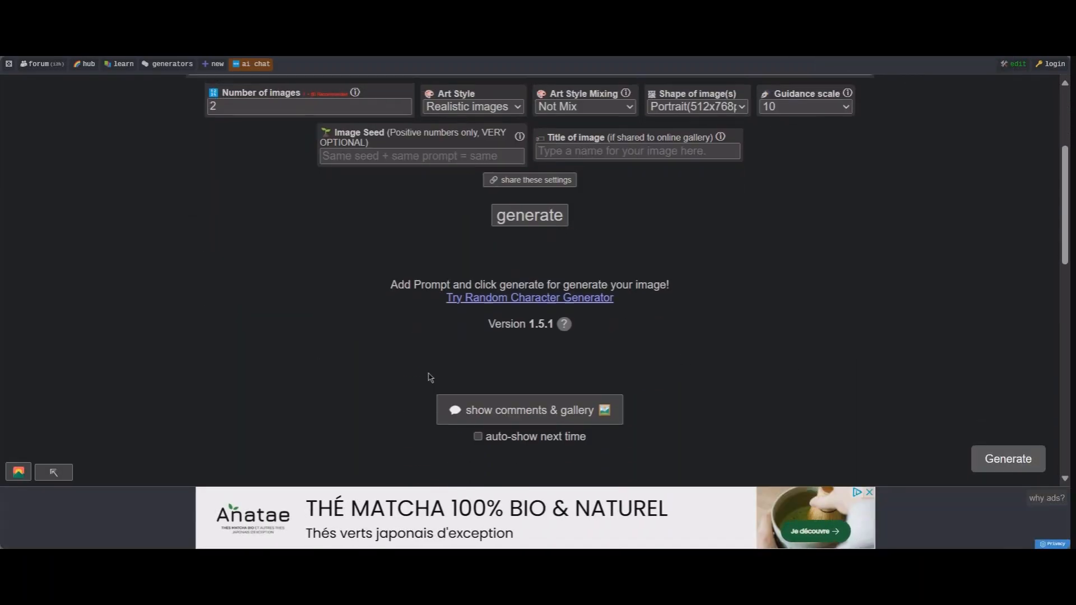
scroll(430, 377, up, 3)
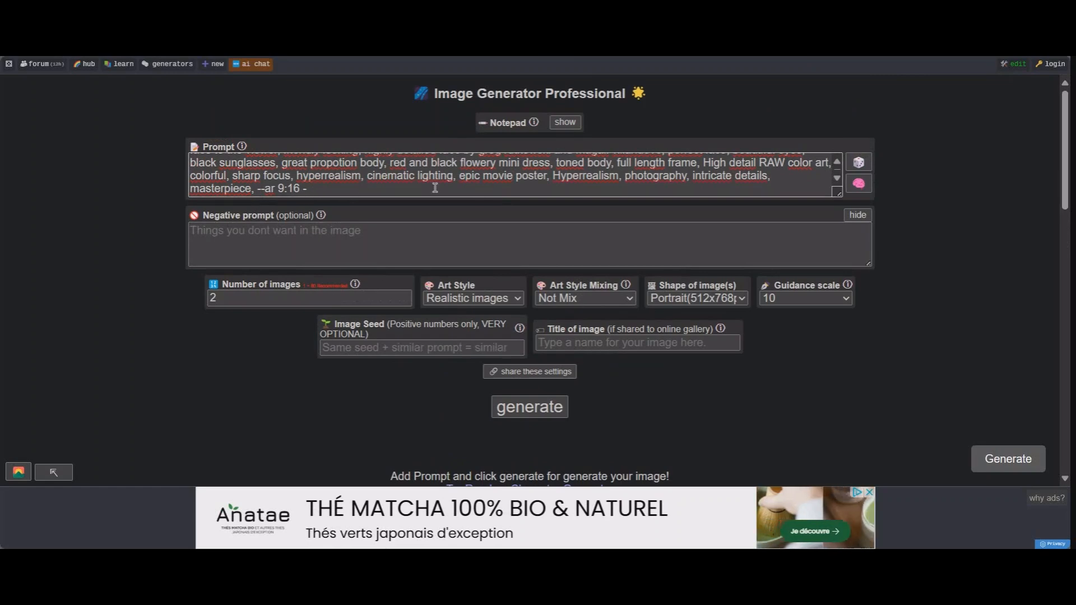
scroll(435, 188, up, 2)
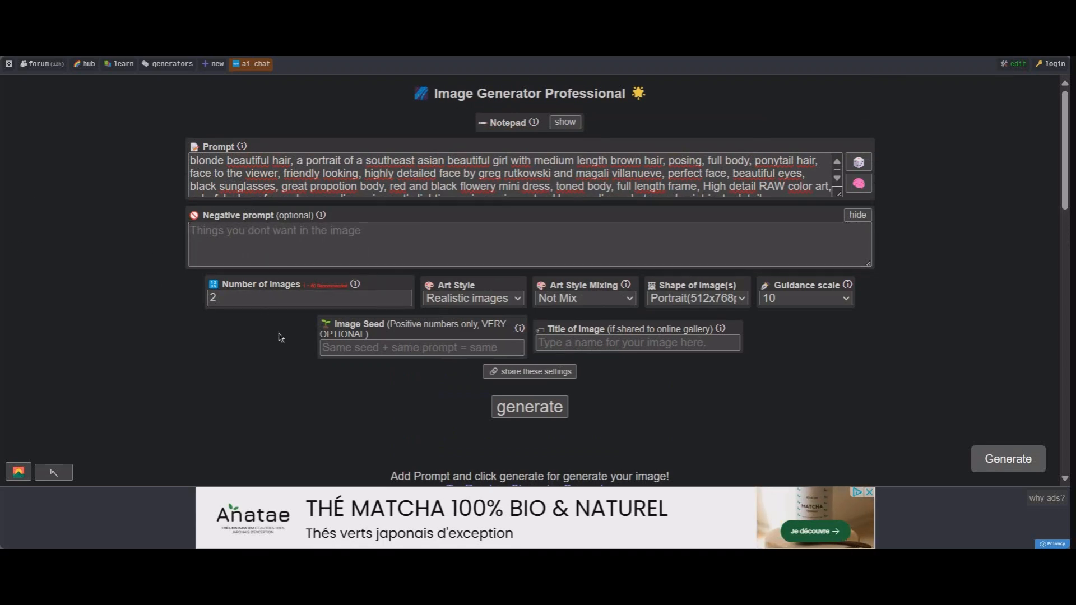
click(519, 306)
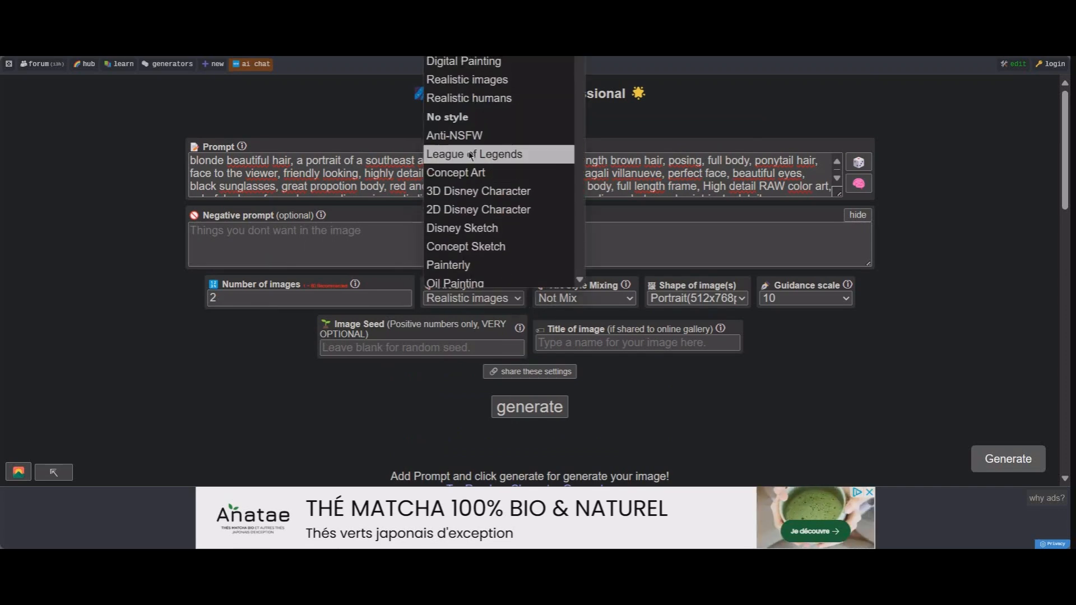
scroll(459, 162, down, 10)
scroll(459, 180, down, 20)
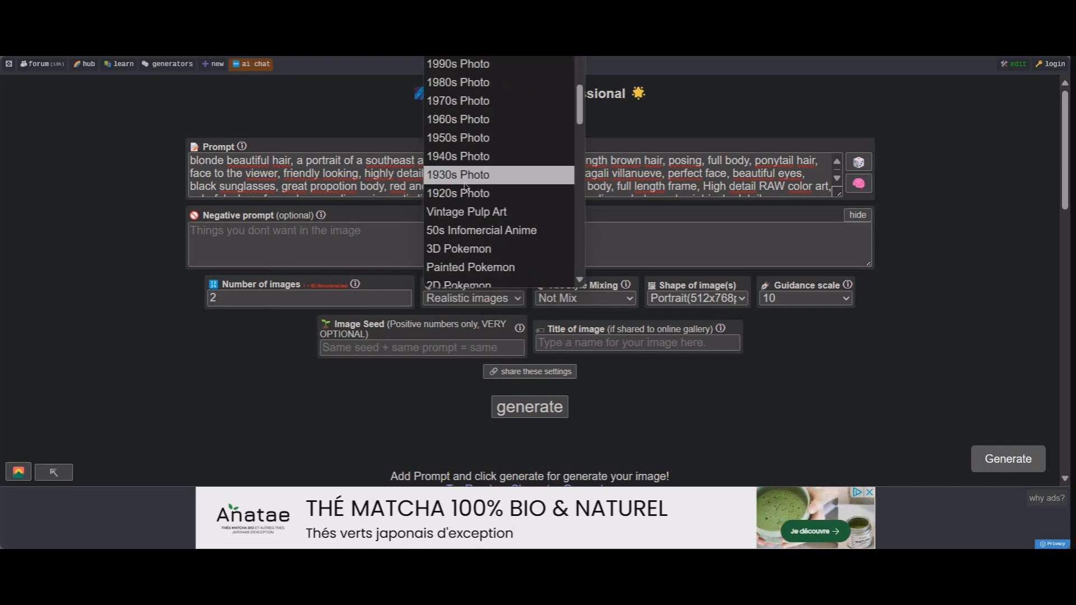
scroll(466, 202, down, 6)
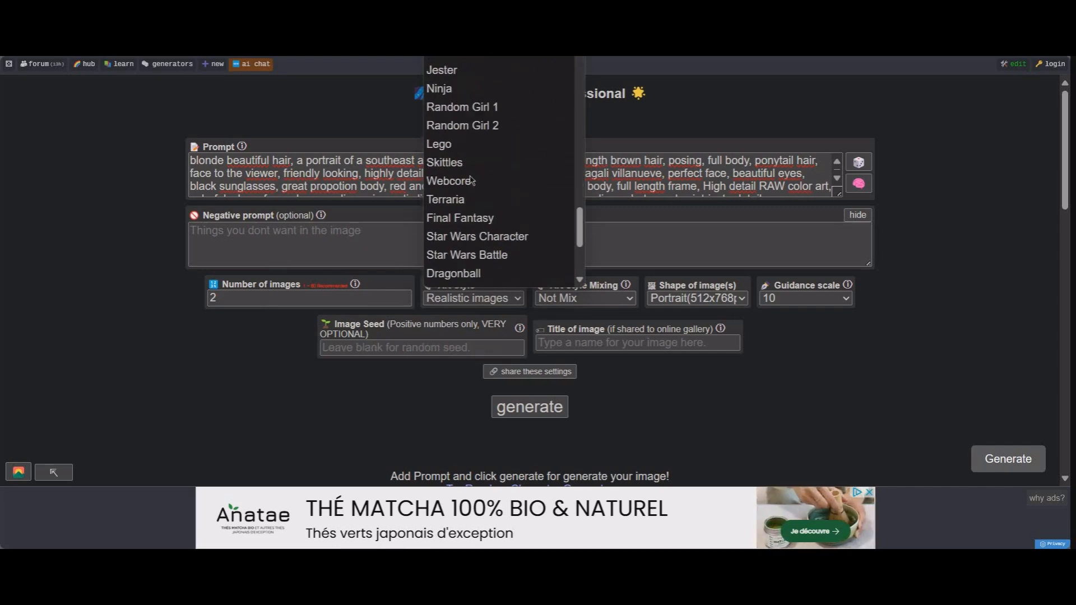
scroll(528, 184, up, 3)
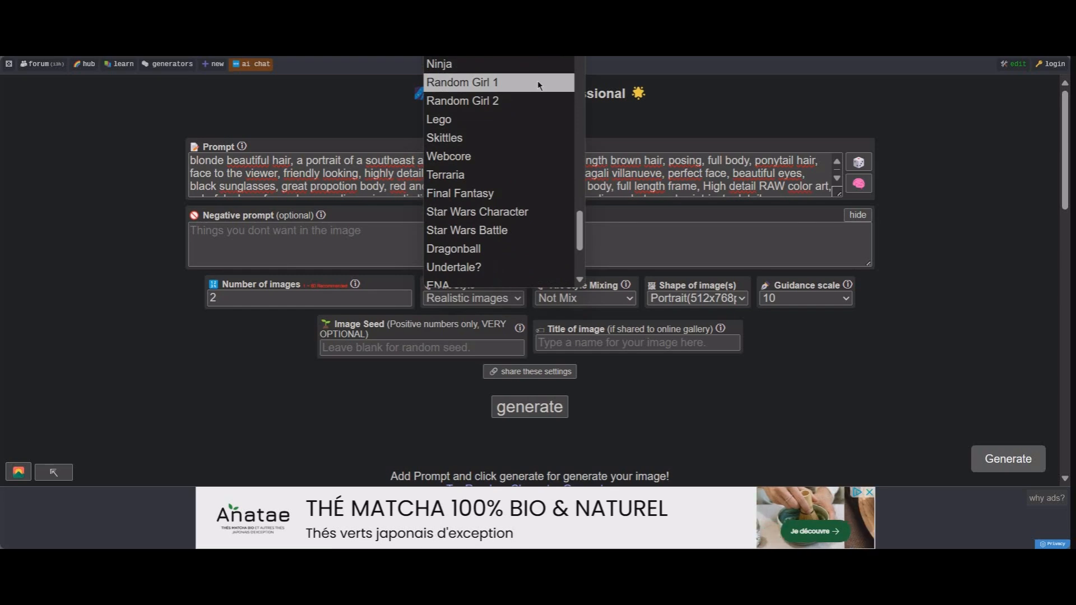
click(508, 74)
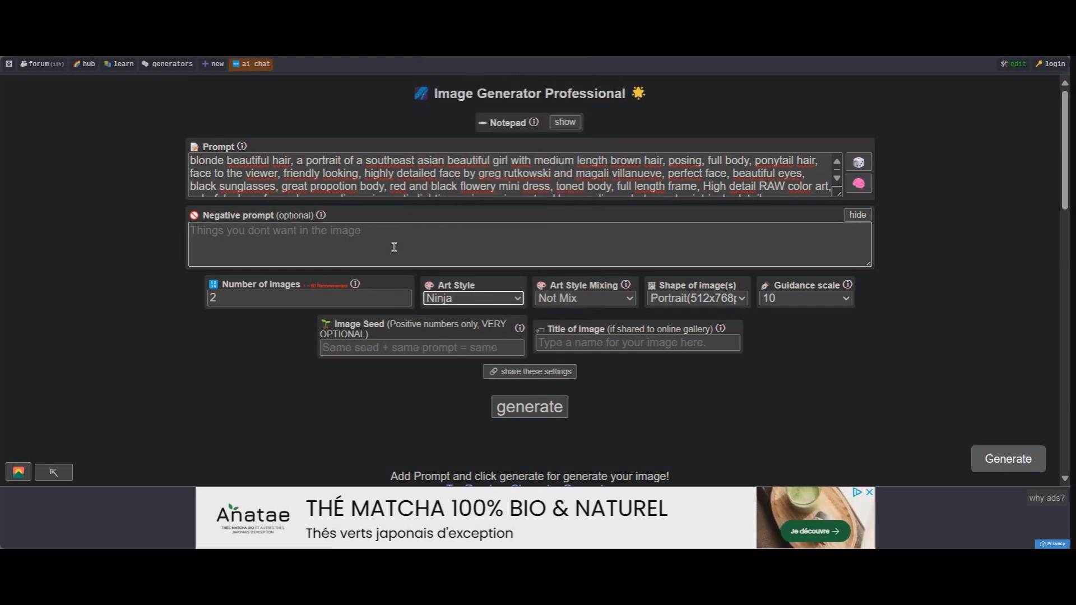
Step: Replace the whole example prompt with the copied description of the young woman on a cliff at sunset
click(382, 180)
key(ctrl+a)
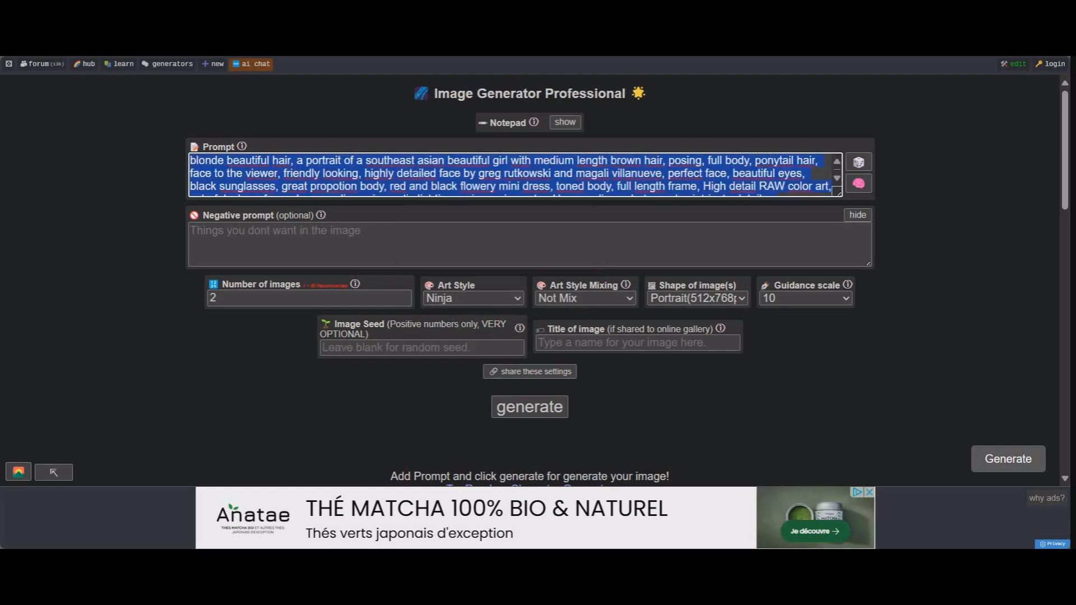
right_click(452, 178)
click(524, 309)
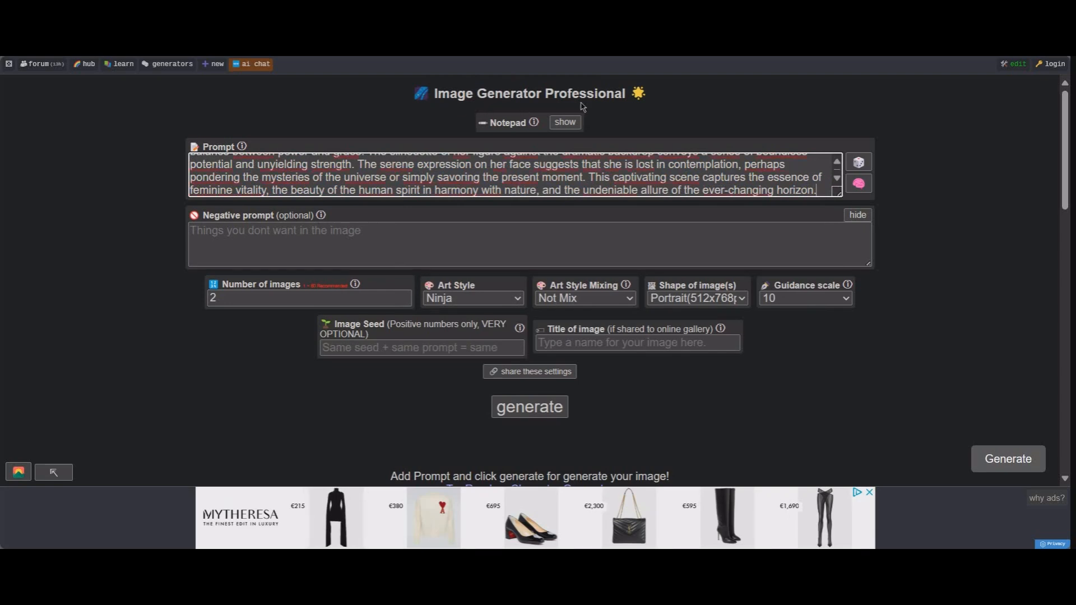
Step: Revisit the generator listing and the first image generator, reviewing its cliff sunset description and 3D Pokemon images
scroll(535, 312, down, 15)
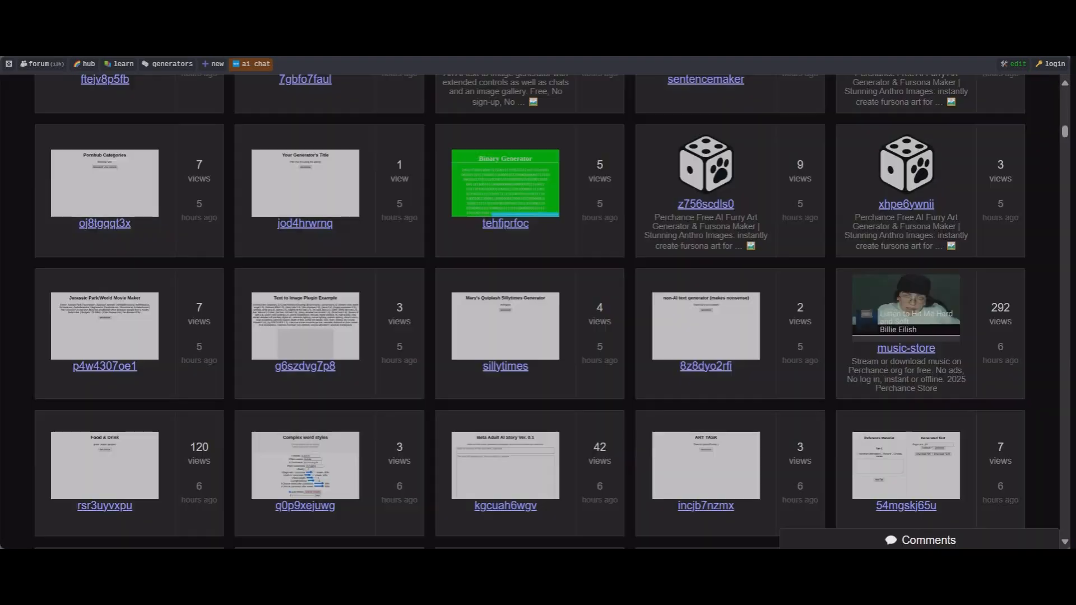
scroll(782, 337, up, 15)
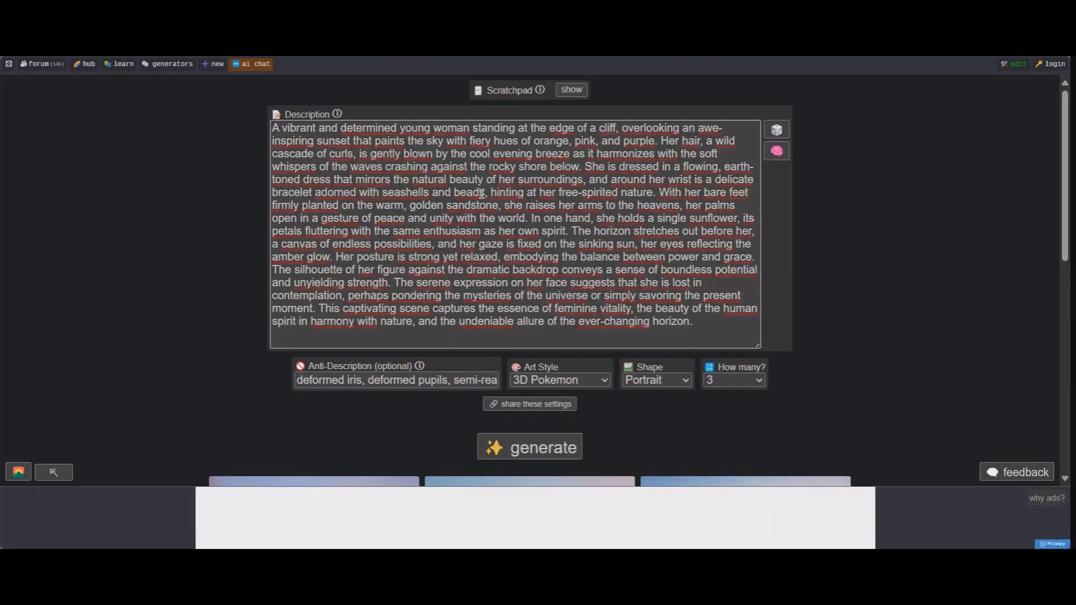
scroll(776, 311, down, 5)
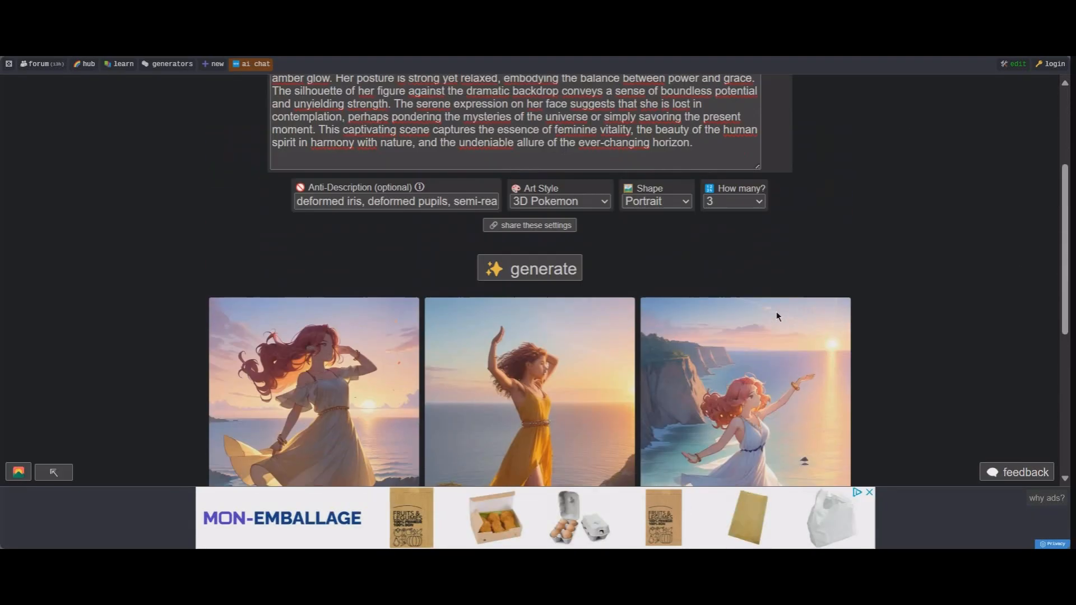
scroll(776, 311, up, 5)
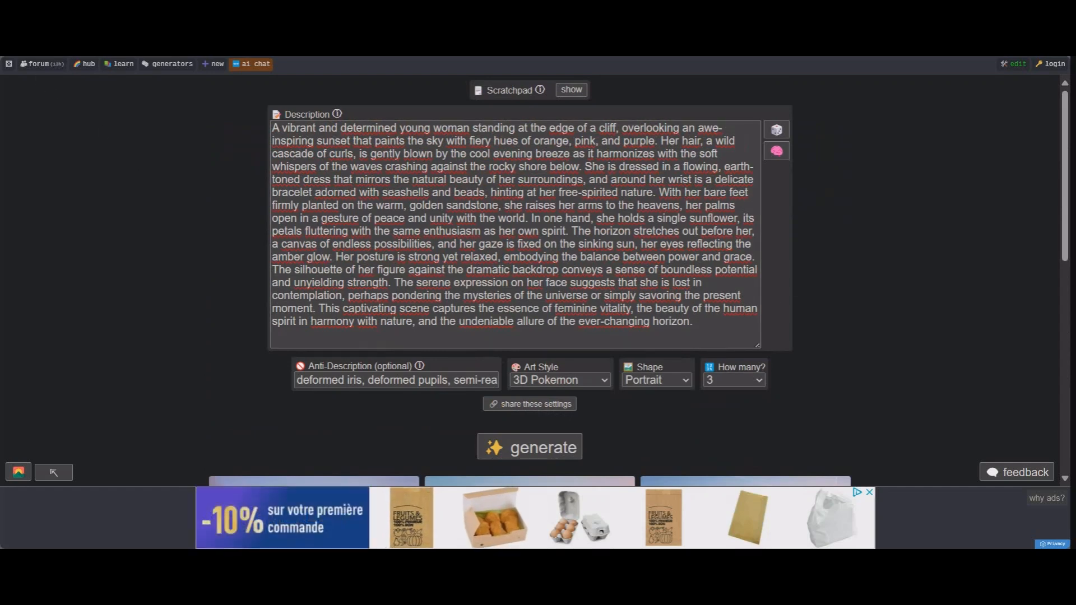
key(F5)
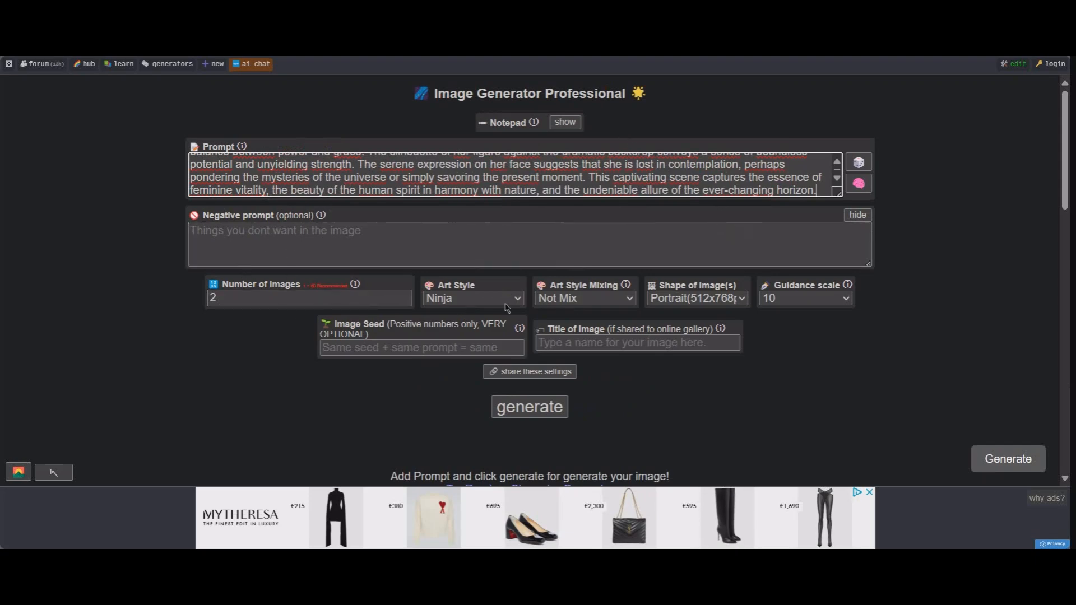
Step: In Image Generator Professional, choose the Portrait(512x768px) shape, generate two Ninja-style images of the cliff sunset prompt, and review them
click(743, 299)
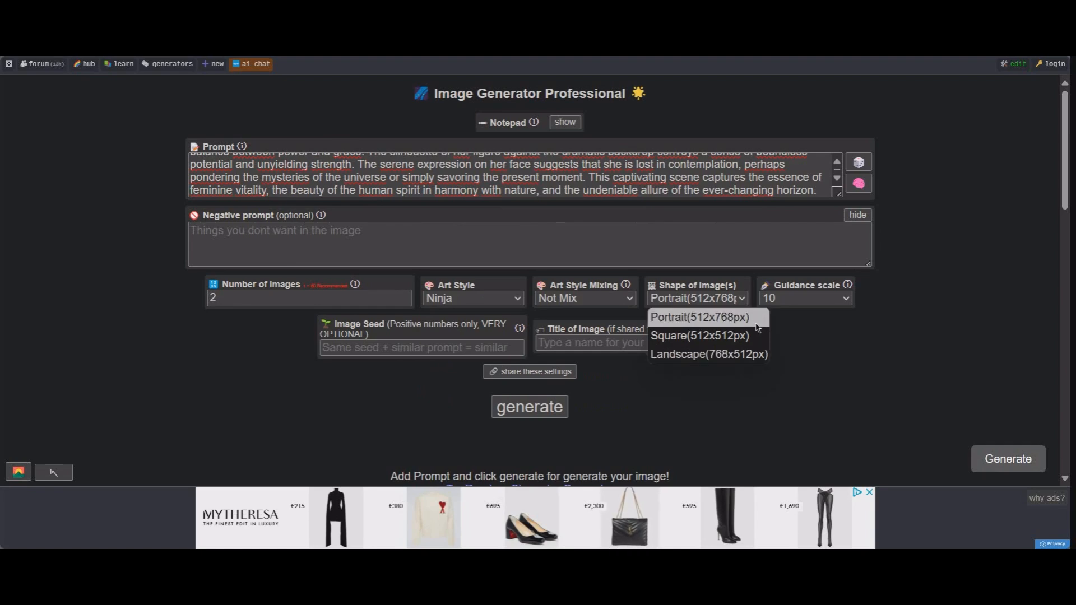
click(752, 307)
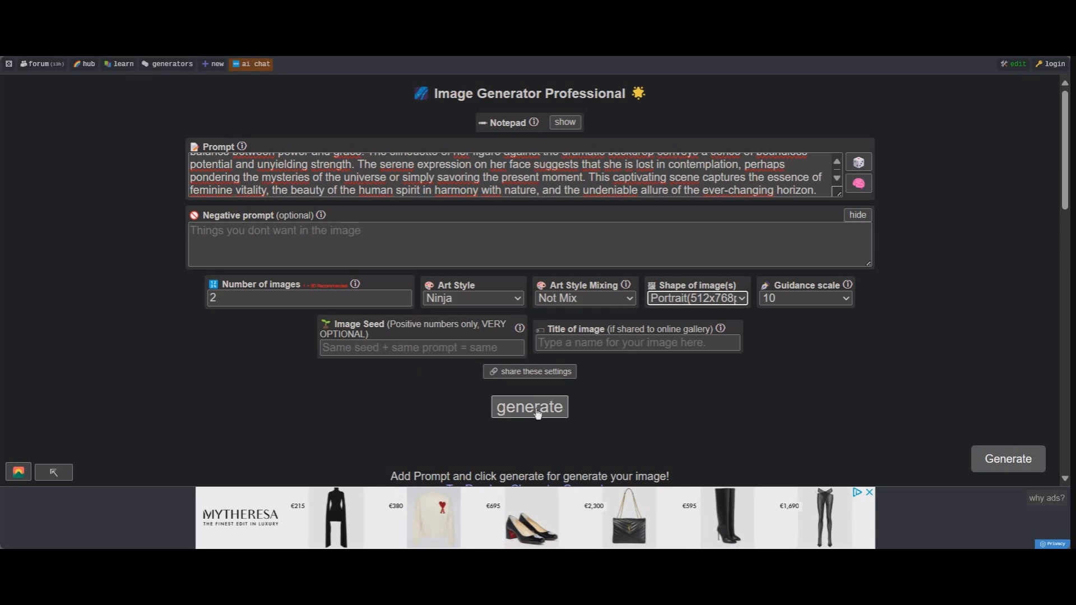
click(557, 408)
scroll(284, 301, down, 5)
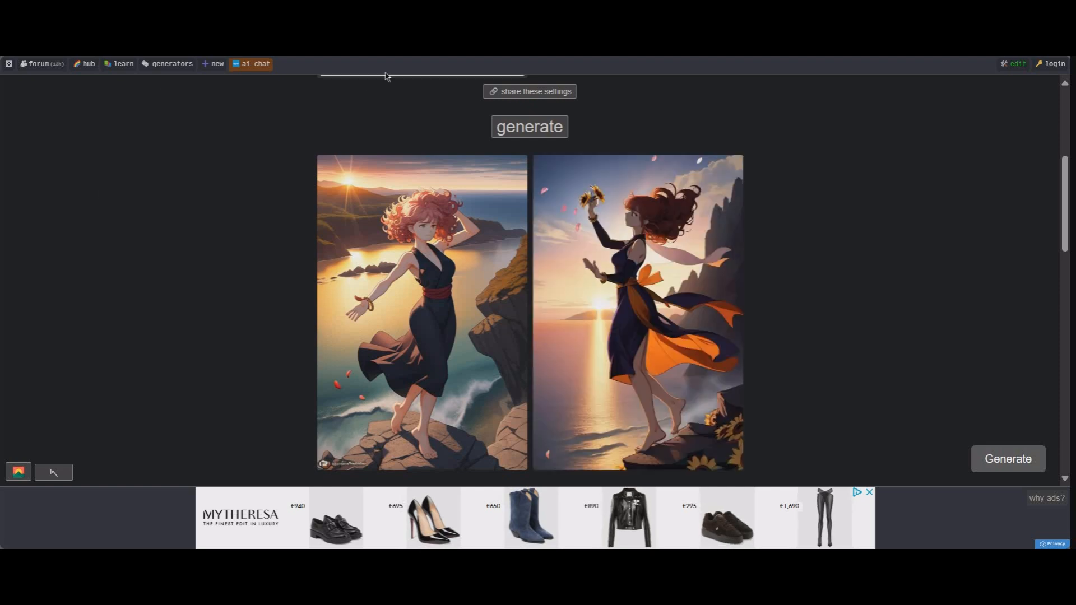
mouse_move(589, 243)
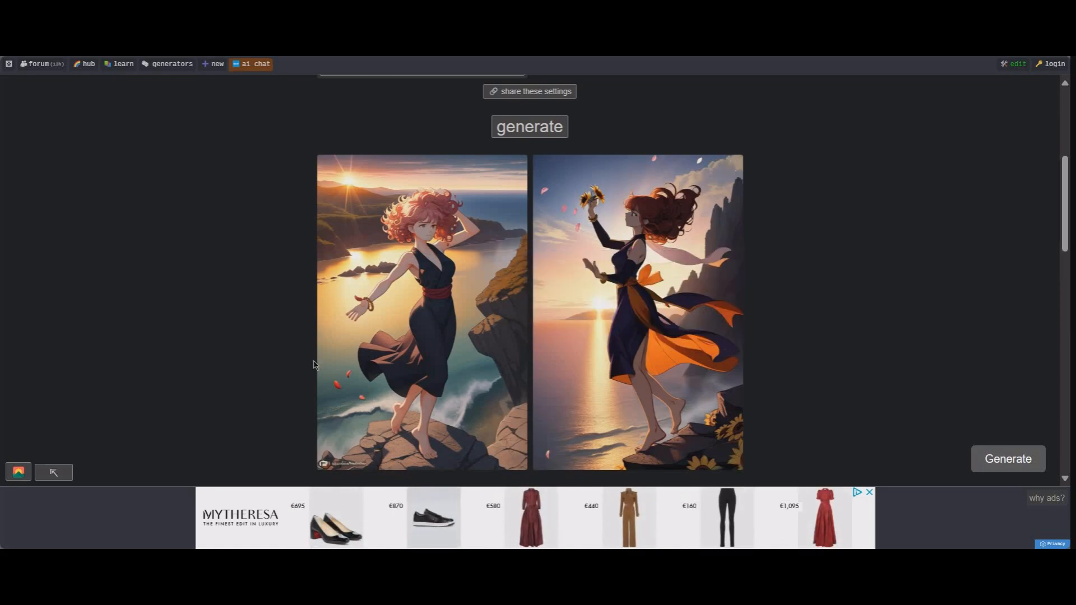
scroll(577, 310, up, 5)
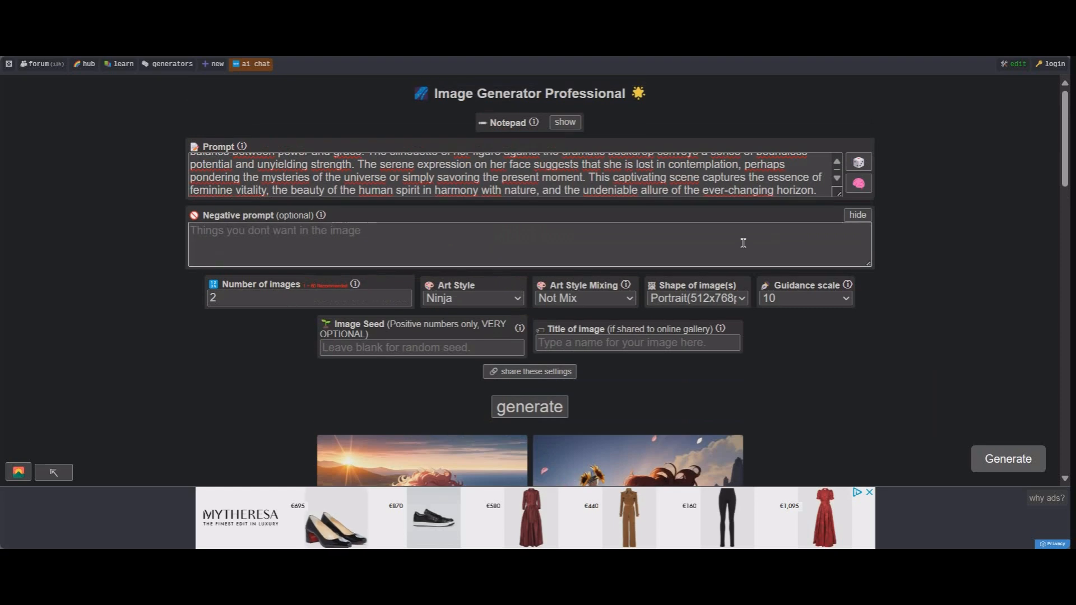
Step: Set the art style mixing to Realistic images, generate two new images with the Ninja style, and review them
scroll(711, 188, down, 3)
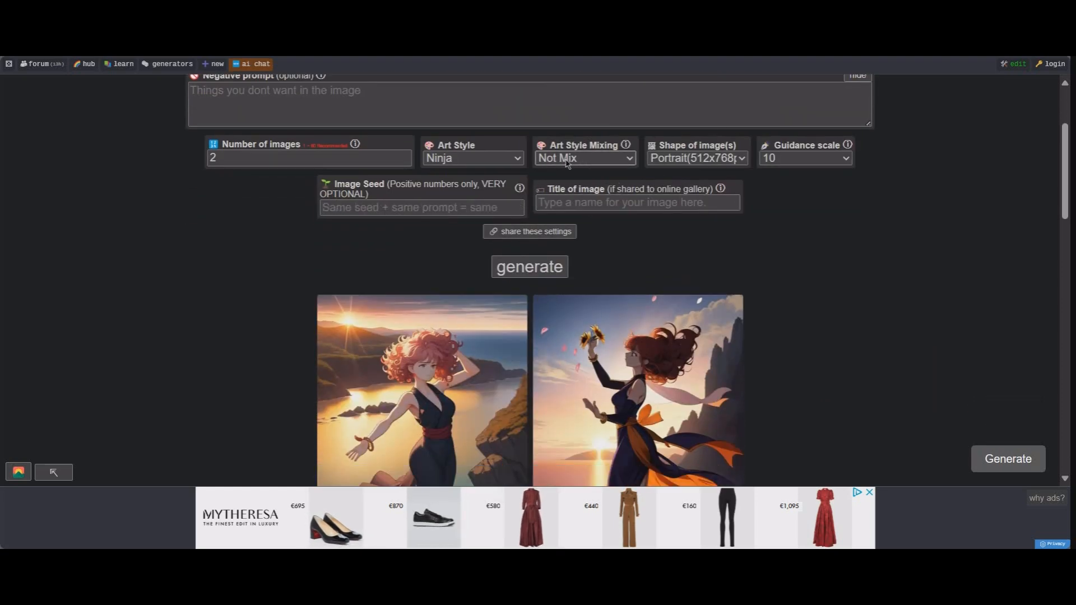
click(634, 159)
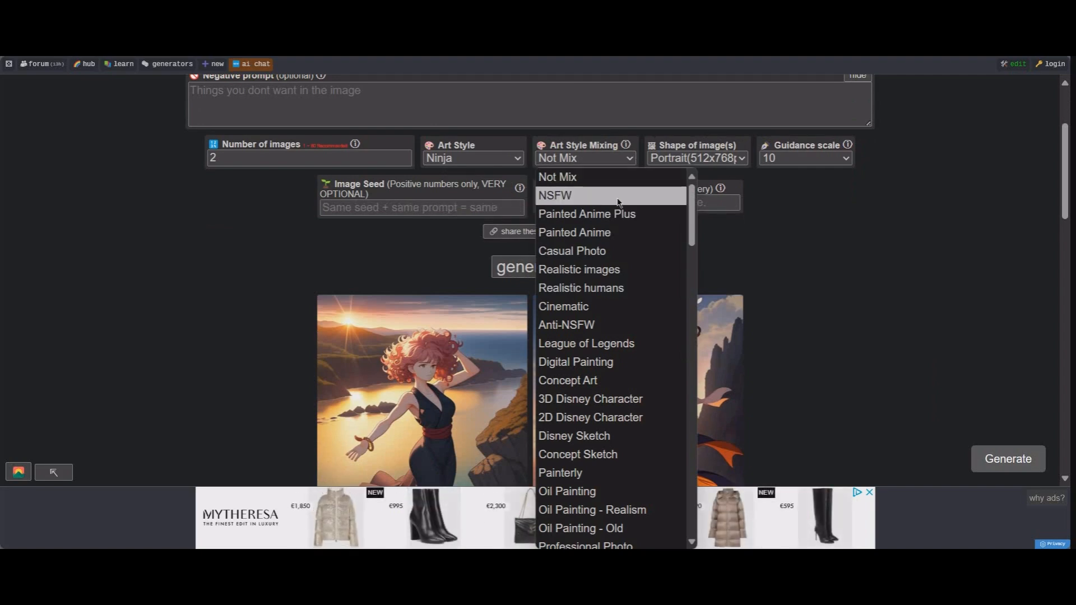
click(625, 270)
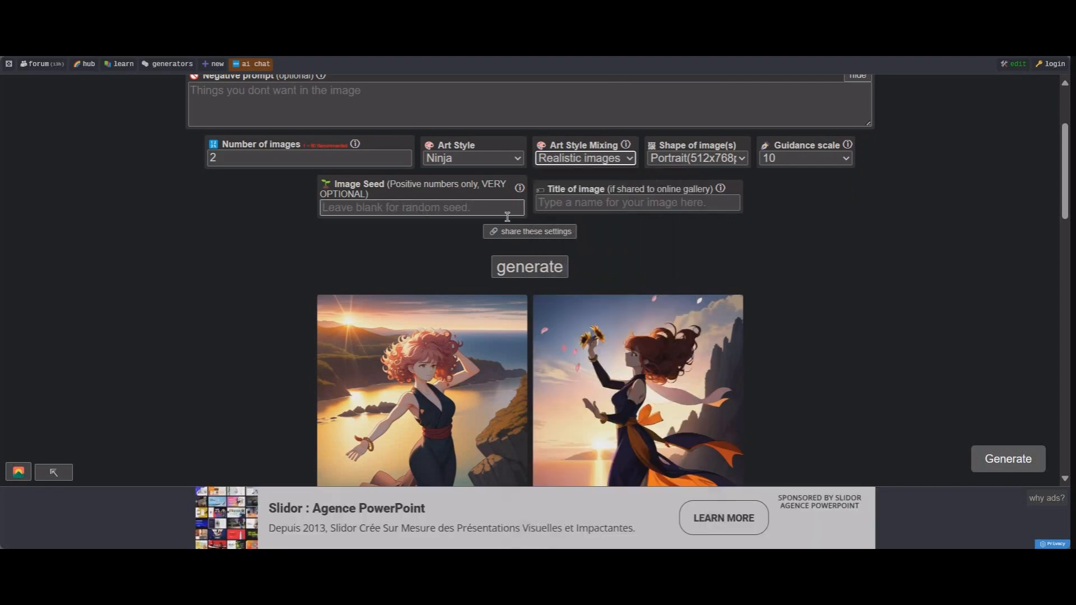
click(534, 269)
scroll(144, 213, down, 3)
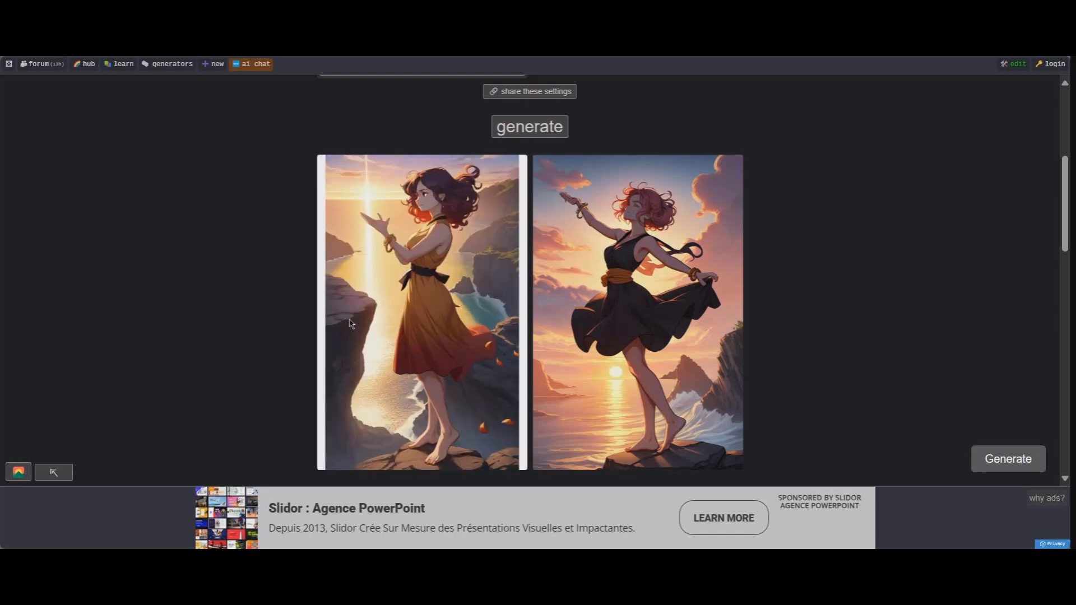
scroll(469, 311, up, 4)
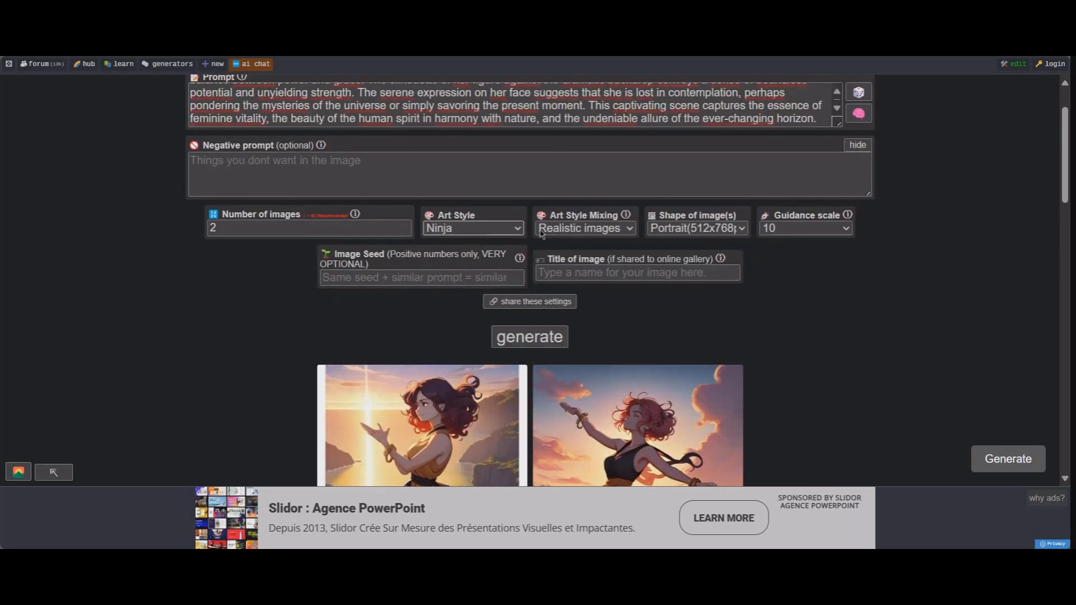
Step: Set the art style to Casual Photo, generate two new images of the cliff sunset prompt, and review them
click(485, 230)
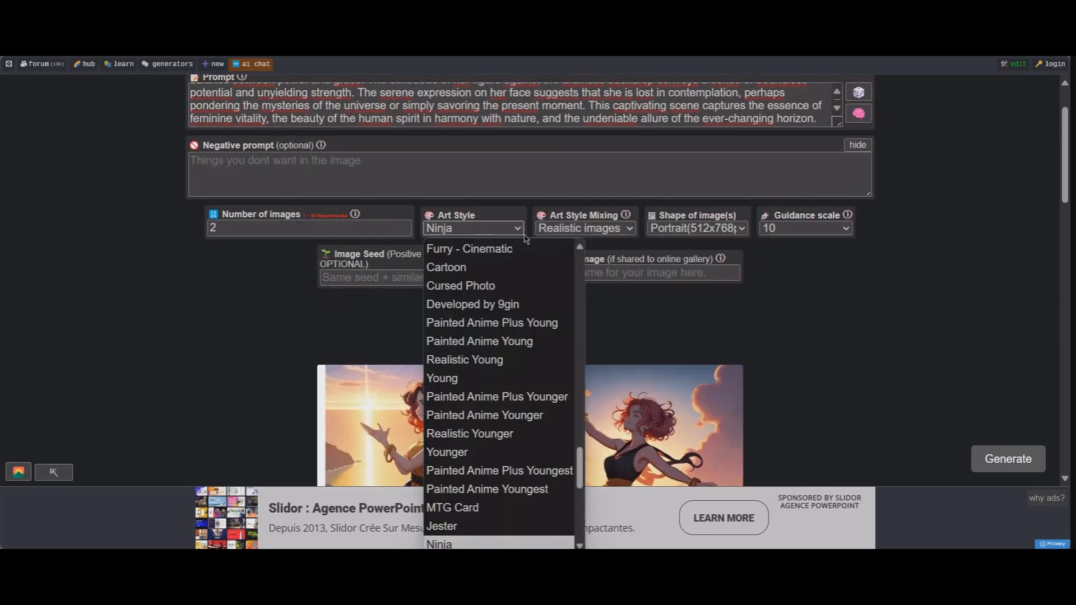
scroll(504, 302, up, 2)
scroll(507, 317, up, 10)
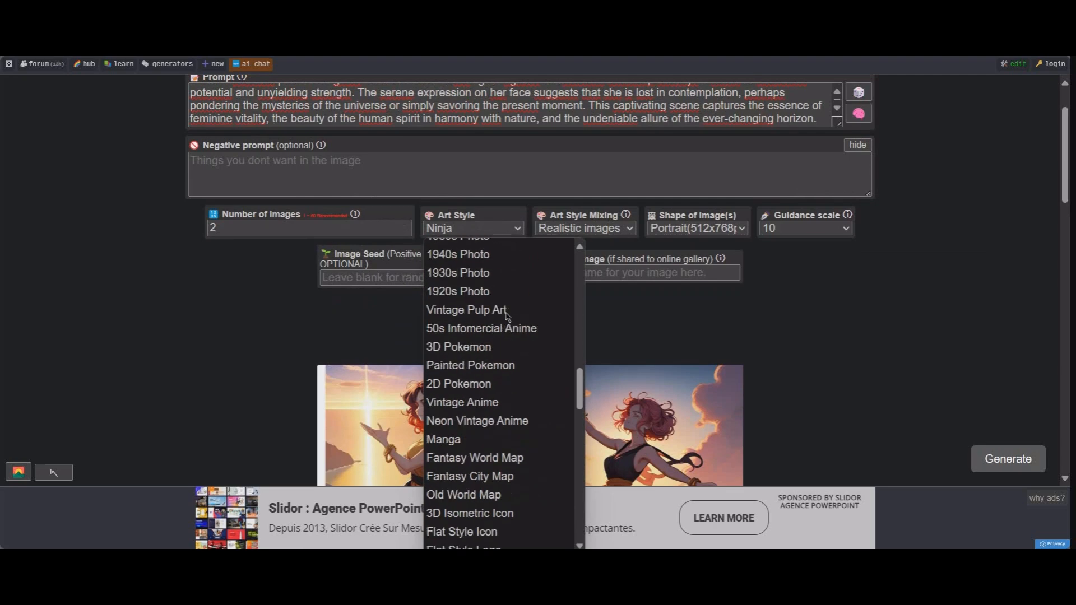
scroll(507, 317, up, 6)
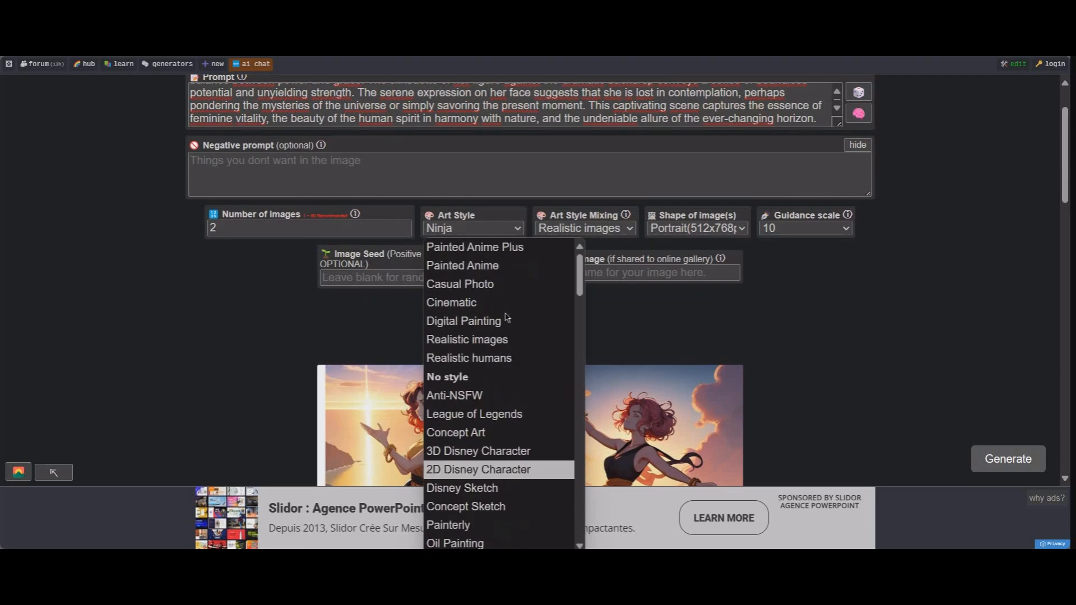
click(494, 286)
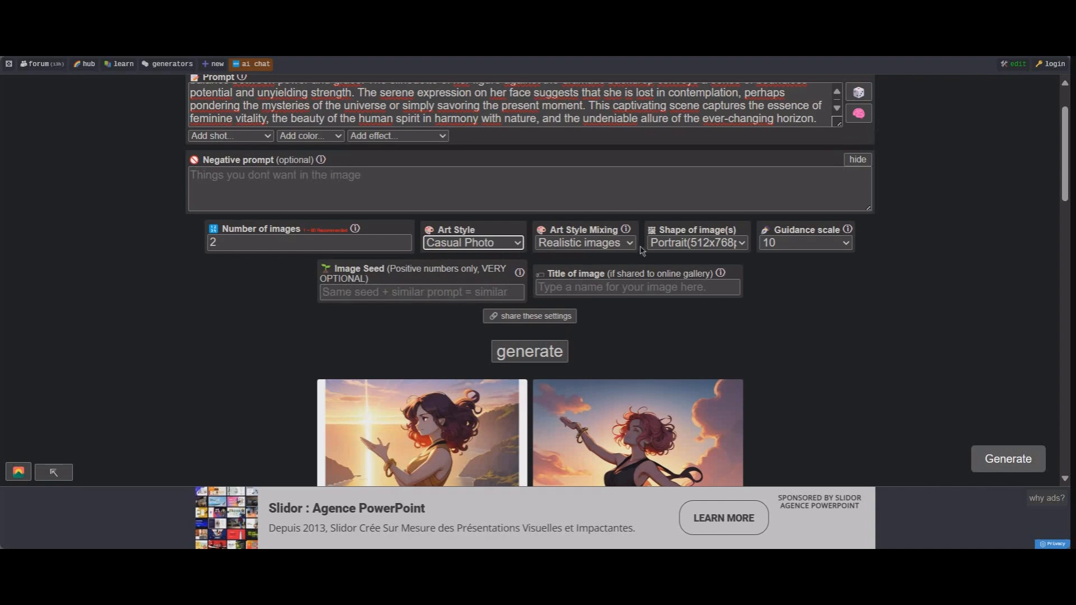
click(531, 352)
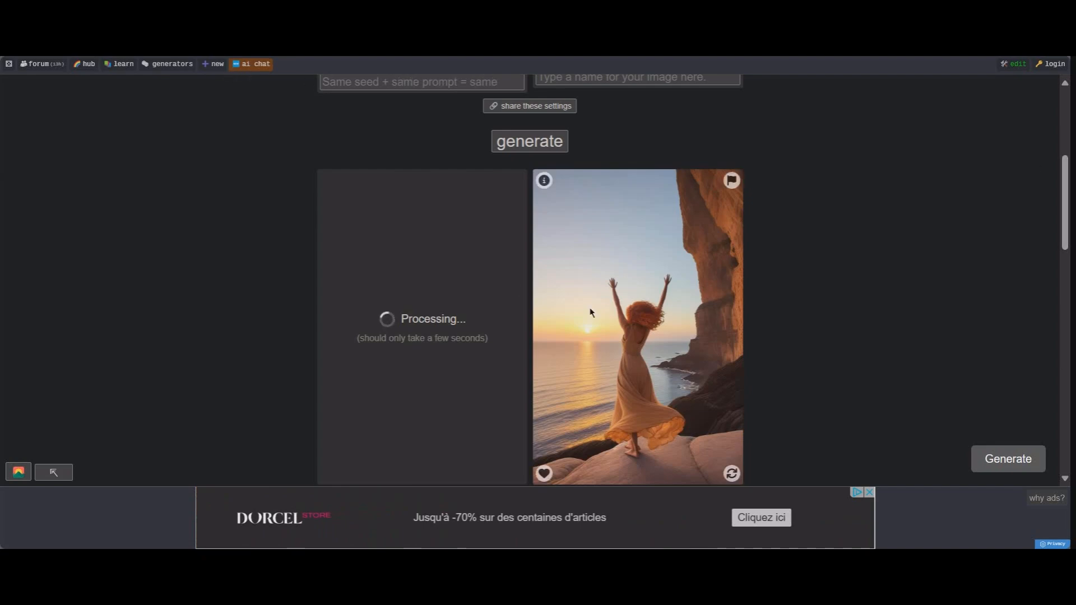
scroll(616, 364, down, 2)
scroll(108, 240, up, 2)
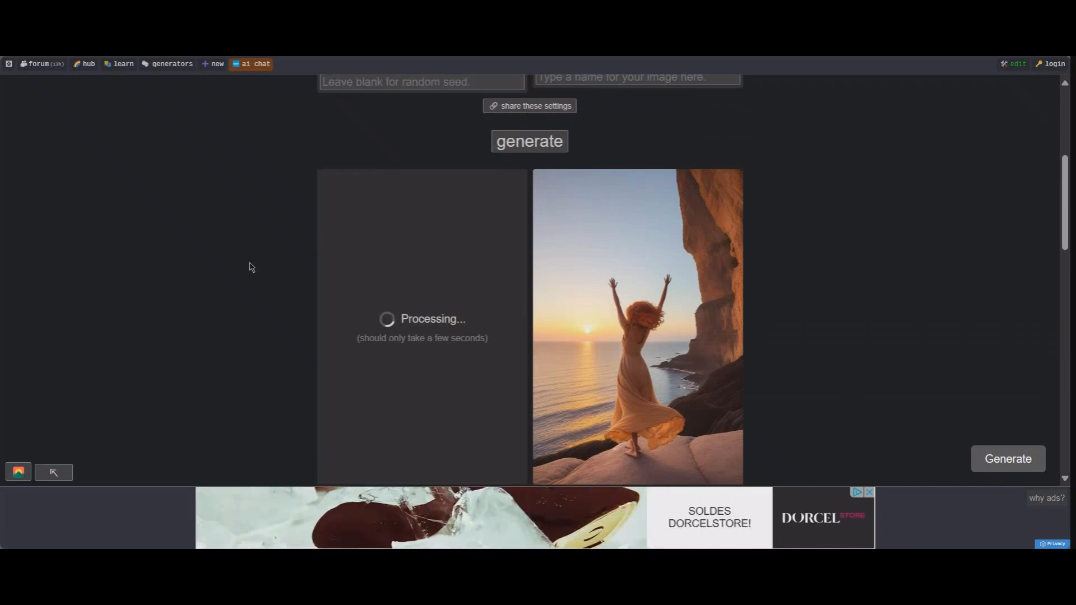
scroll(252, 269, up, 5)
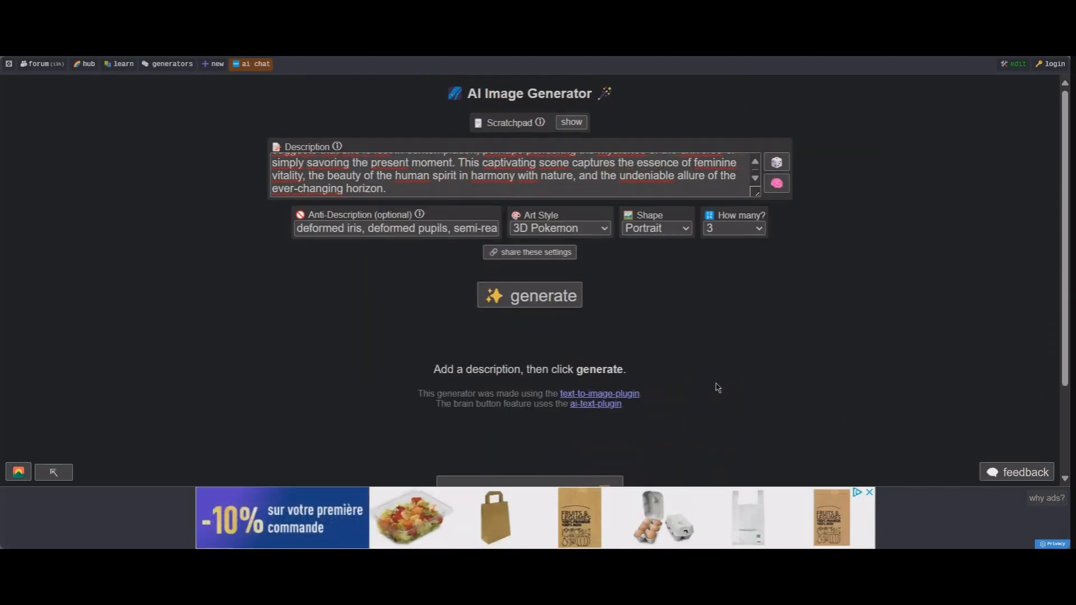
Step: Go back to the Recently Updated Generators listing and browse it from the beginning for other AI image generators
scroll(533, 326, down, 2)
scroll(697, 301, up, 1)
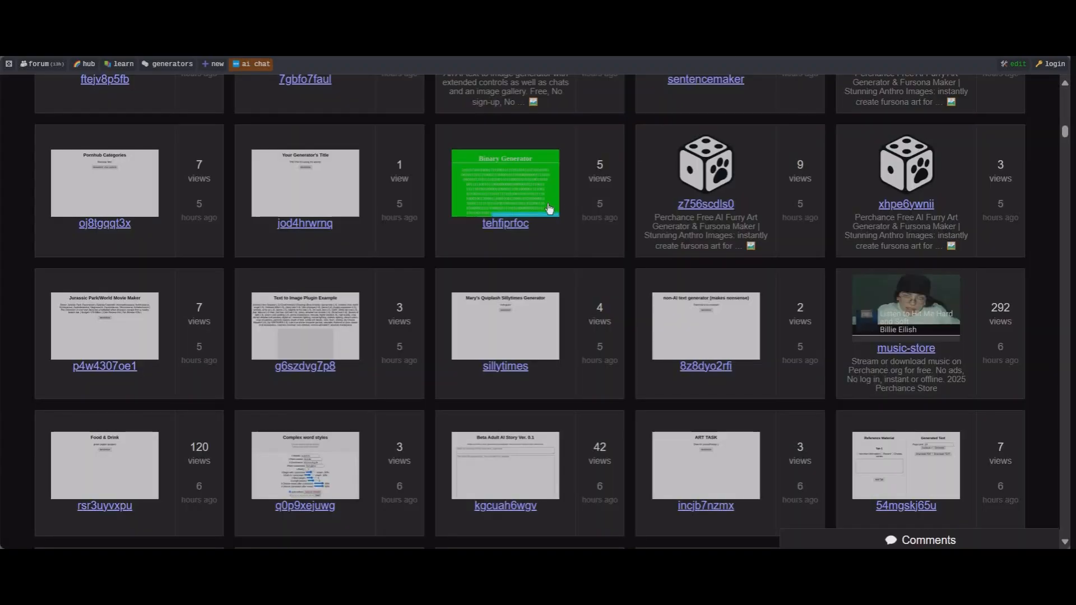
scroll(526, 280, up, 15)
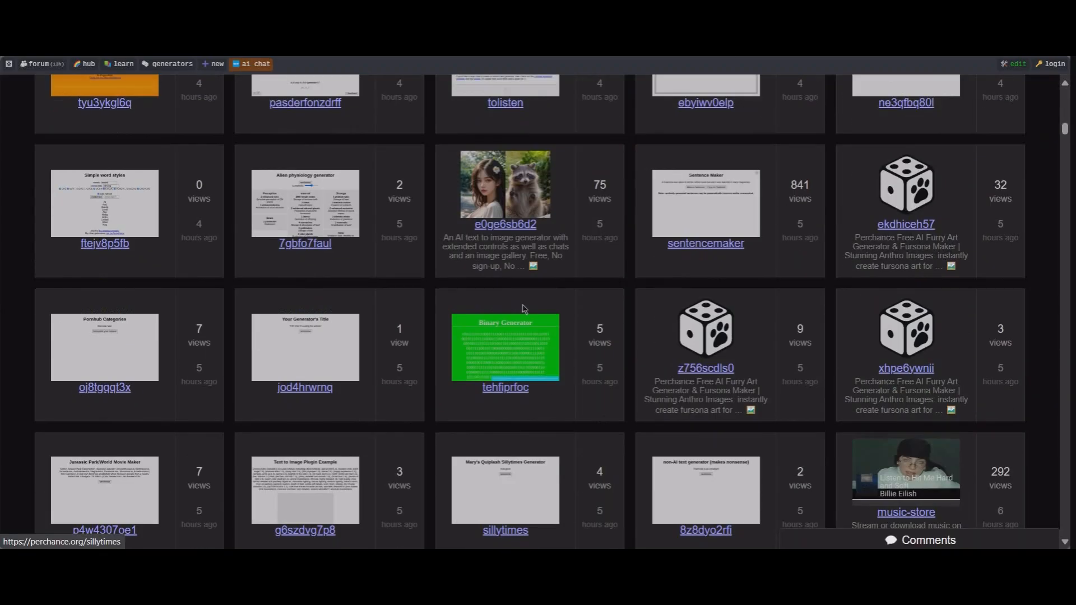
scroll(202, 241, up, 12)
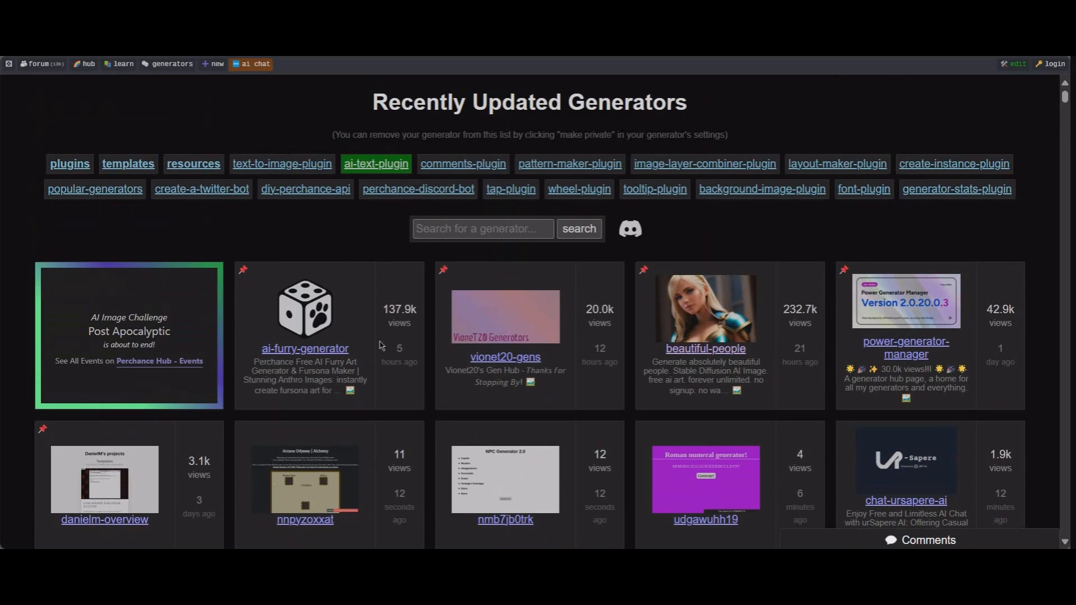
scroll(908, 336, down, 4)
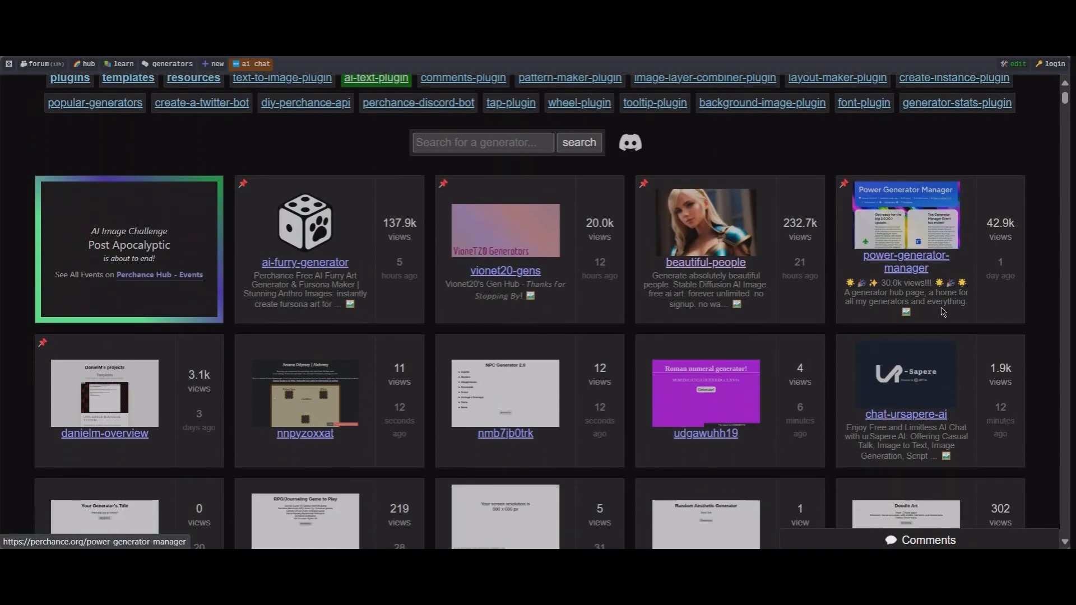
scroll(195, 279, down, 4)
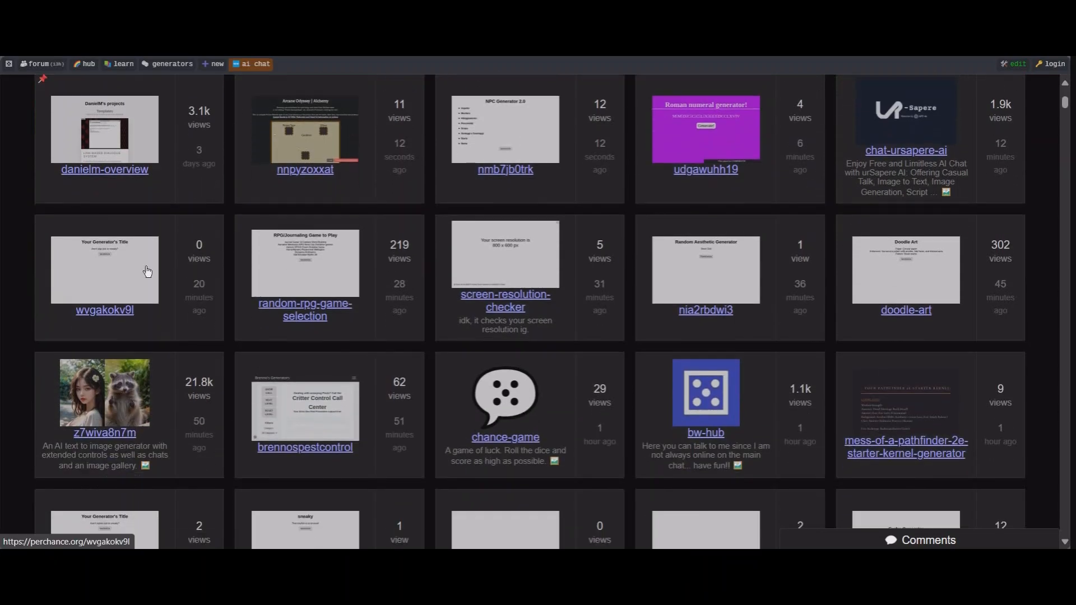
scroll(423, 283, down, 8)
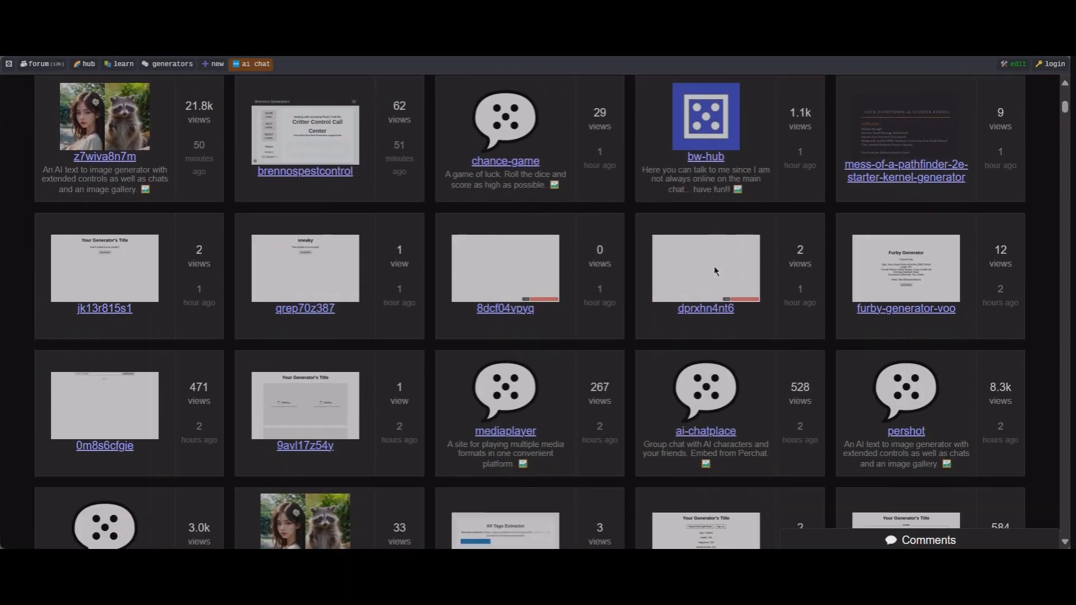
scroll(246, 211, down, 7)
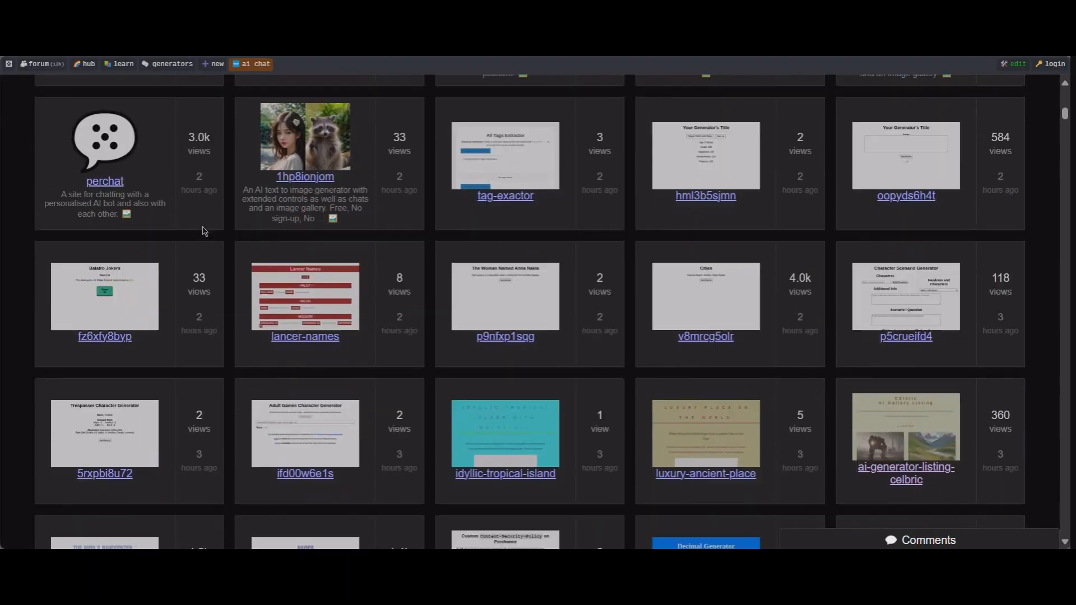
scroll(619, 175, down, 3)
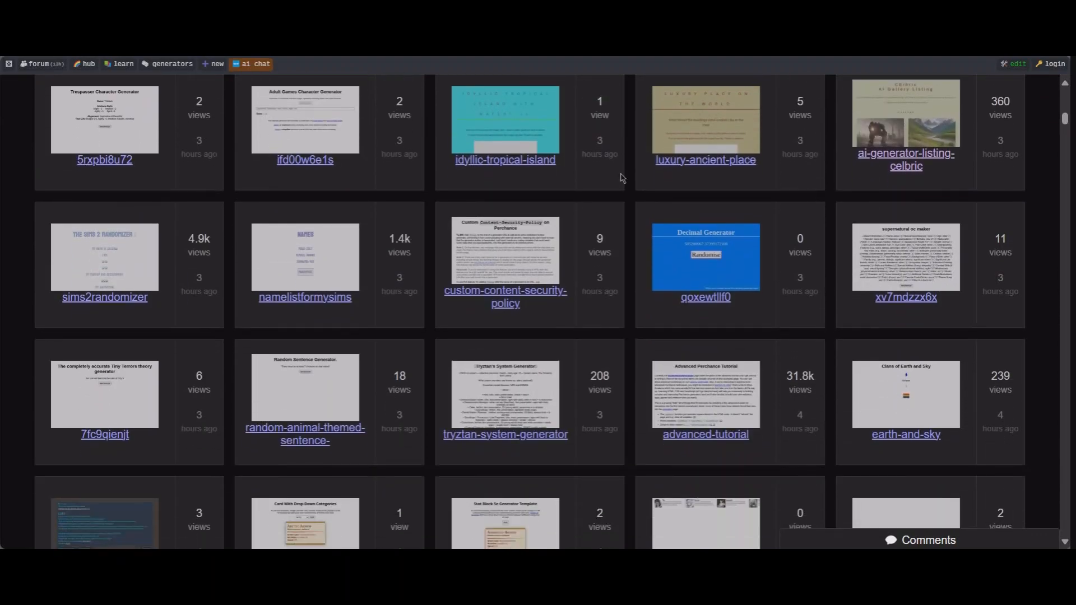
scroll(364, 266, down, 4)
scroll(370, 286, down, 4)
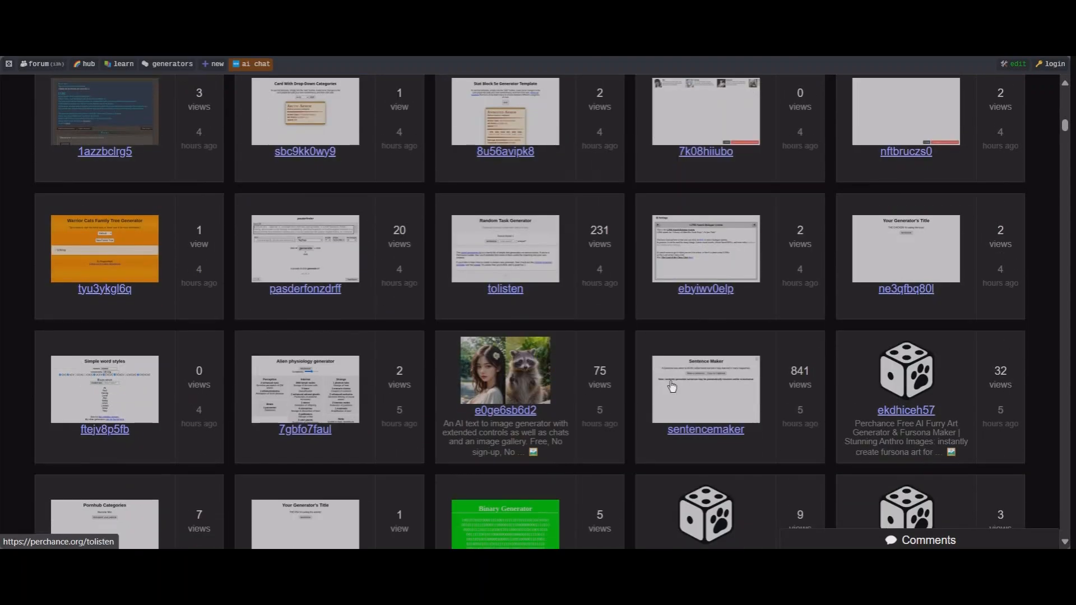
scroll(660, 257, down, 8)
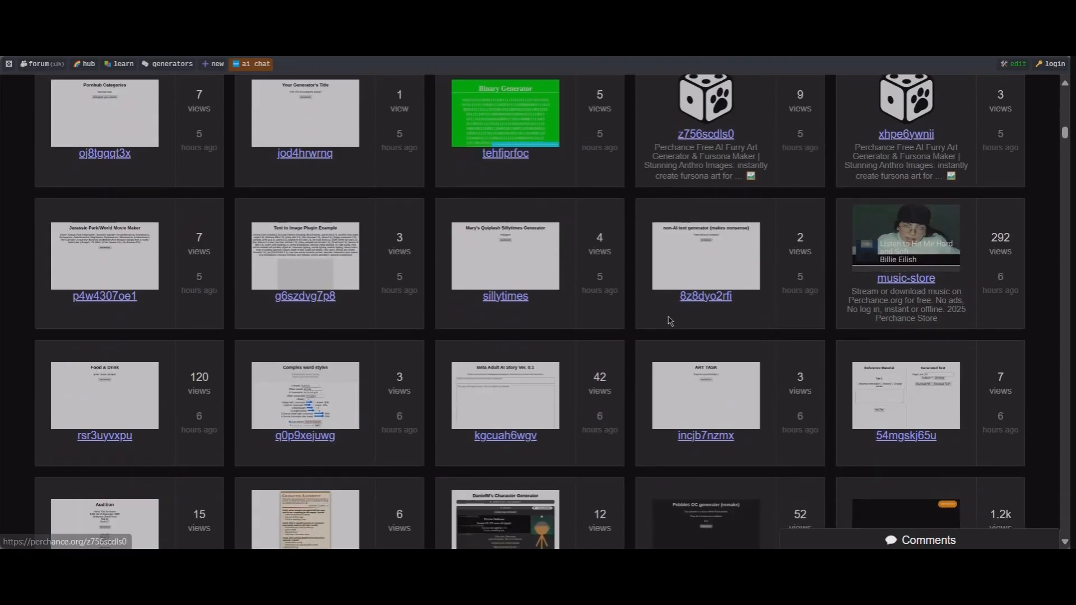
scroll(420, 343, down, 3)
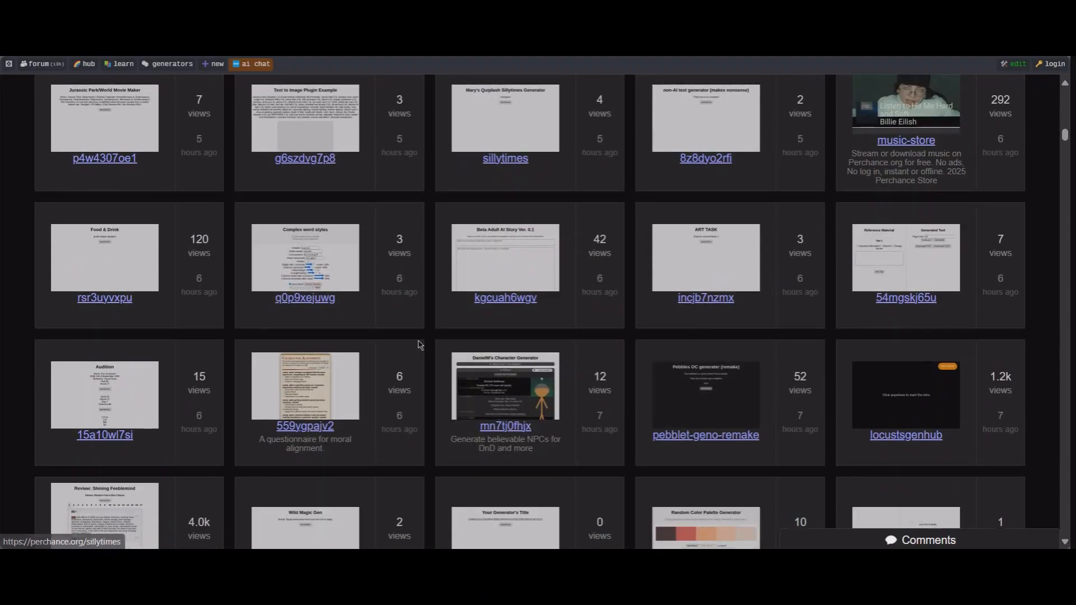
scroll(388, 339, down, 4)
scroll(384, 340, down, 3)
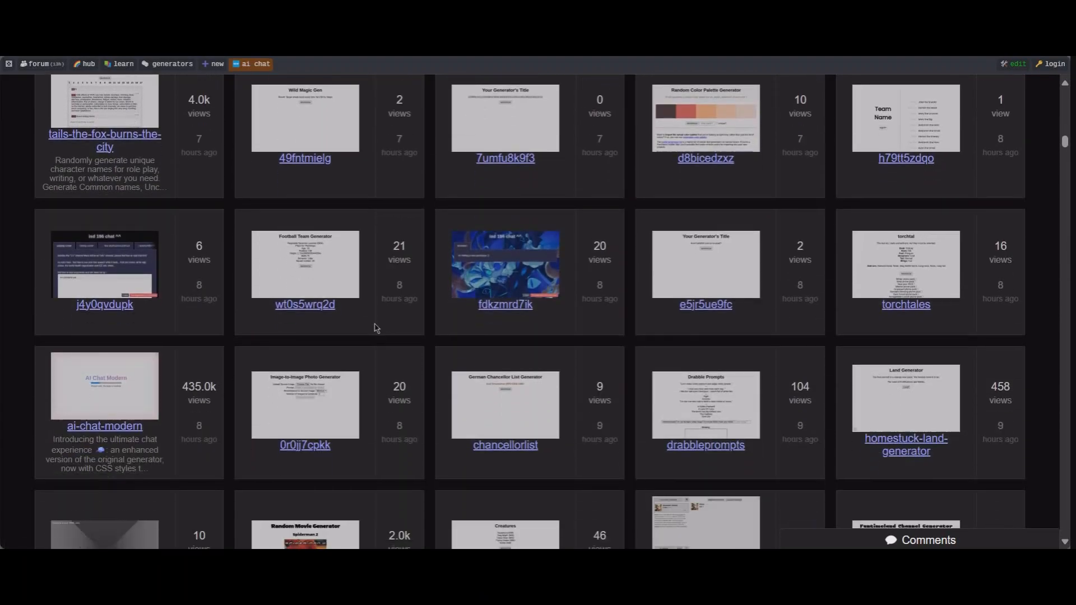
scroll(314, 319, down, 2)
scroll(305, 319, down, 2)
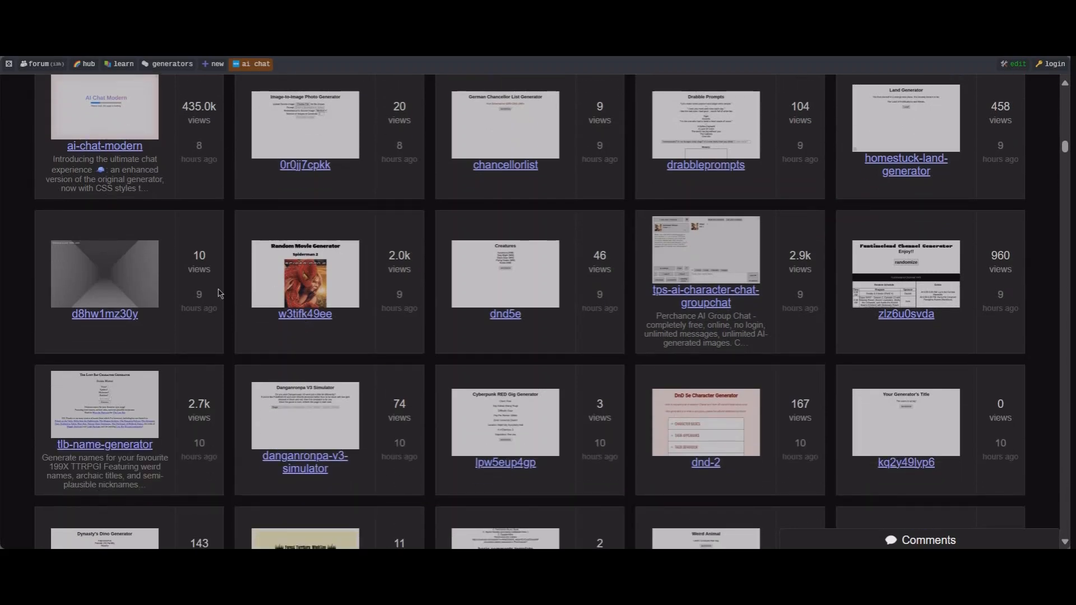
scroll(695, 268, down, 4)
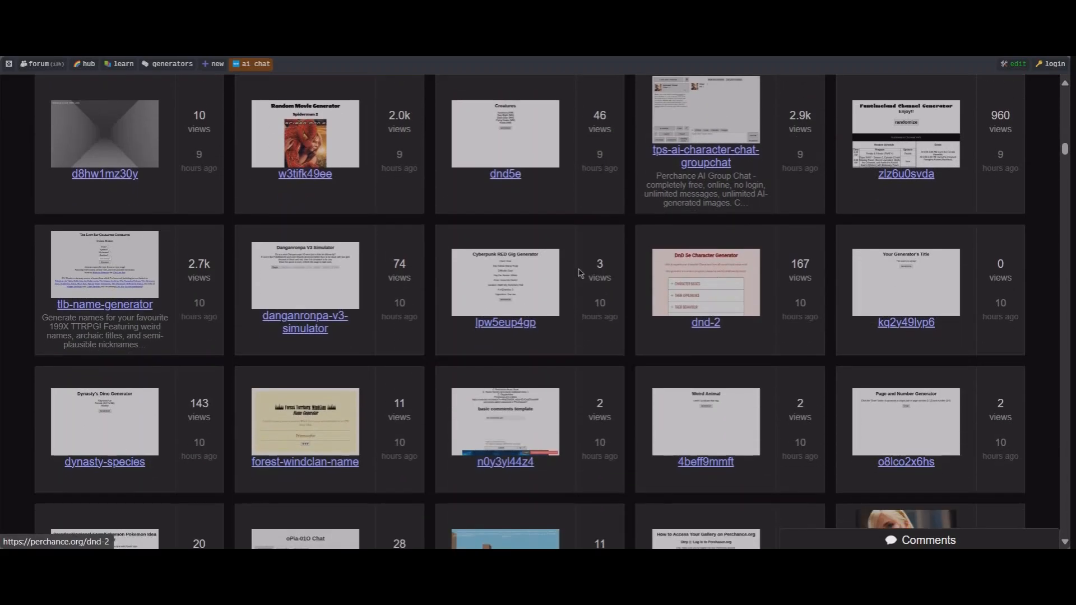
scroll(522, 251, down, 2)
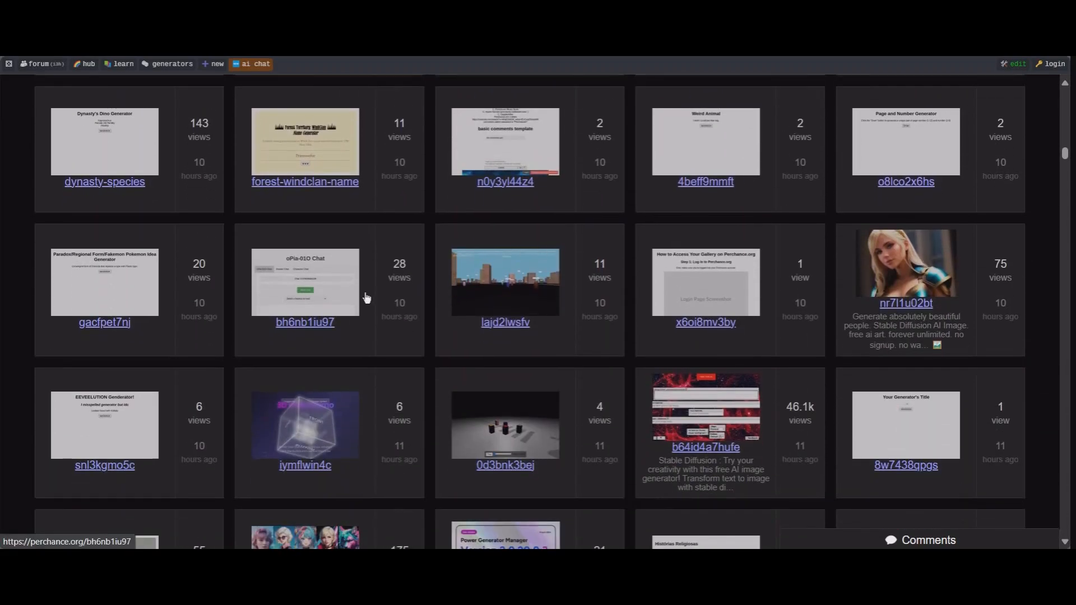
scroll(354, 312, down, 3)
scroll(347, 204, down, 2)
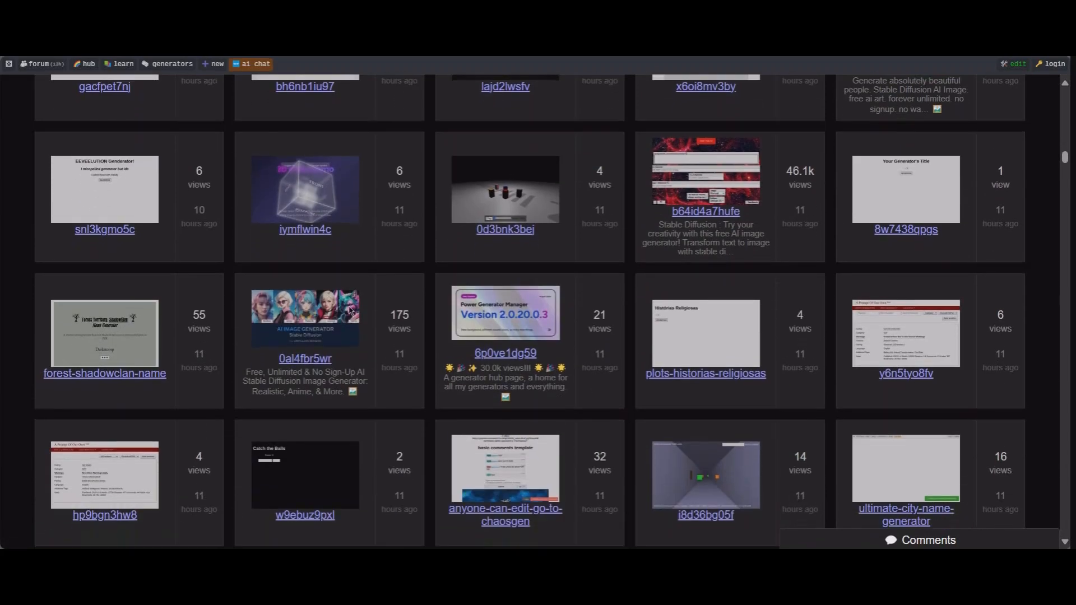
Step: Open the 0al4fbr5wr Stable Diffusion image generator, dismissing its welcome notice, and examine its prompt fields, main art styles and character options
click(304, 195)
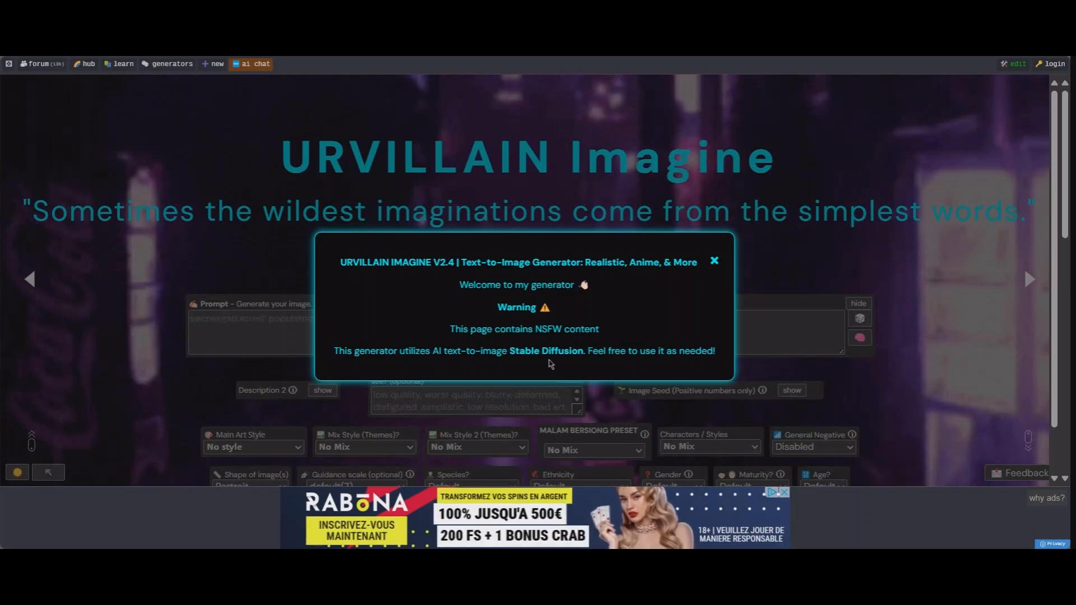
click(714, 261)
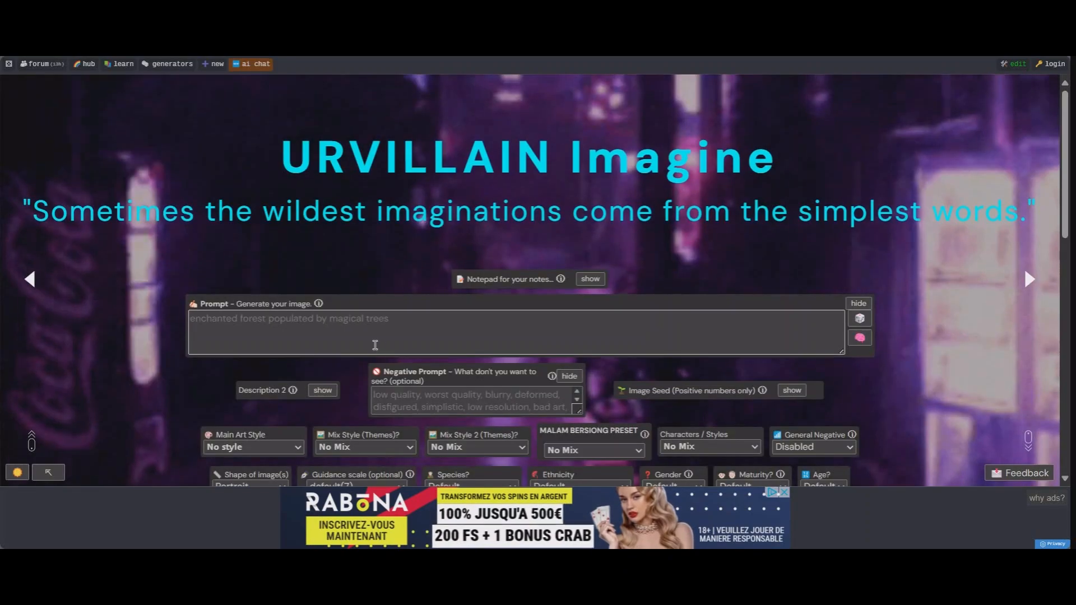
scroll(392, 269, down, 4)
scroll(270, 274, down, 3)
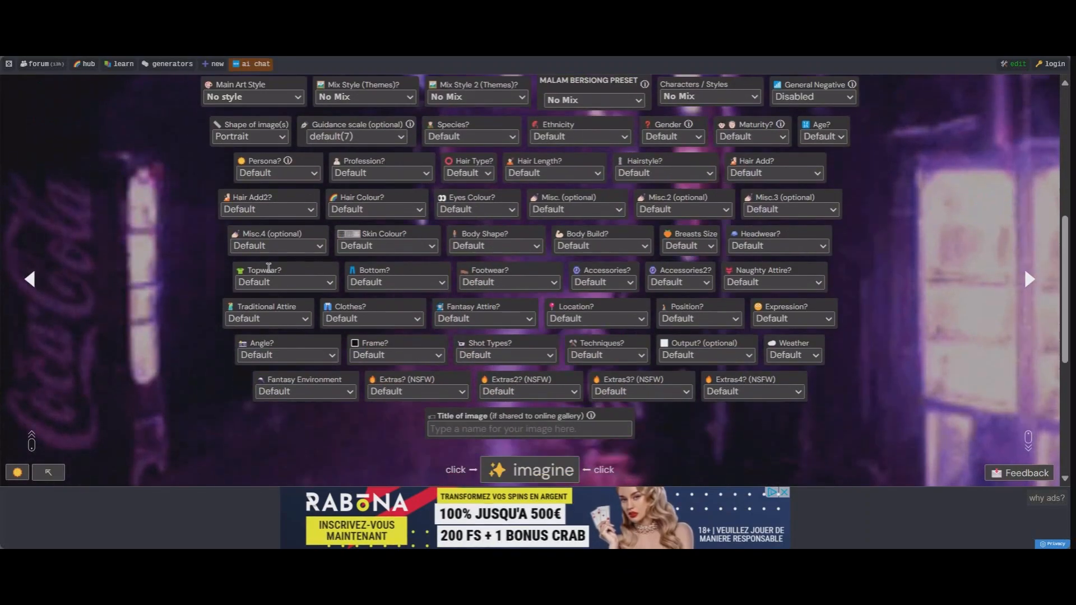
scroll(244, 280, down, 3)
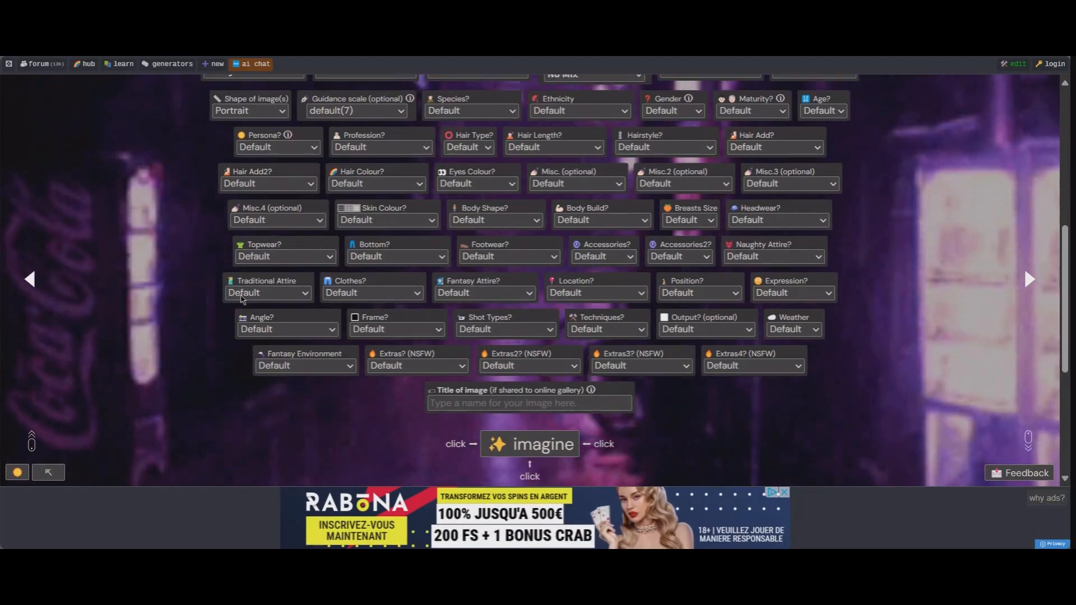
scroll(501, 300, up, 6)
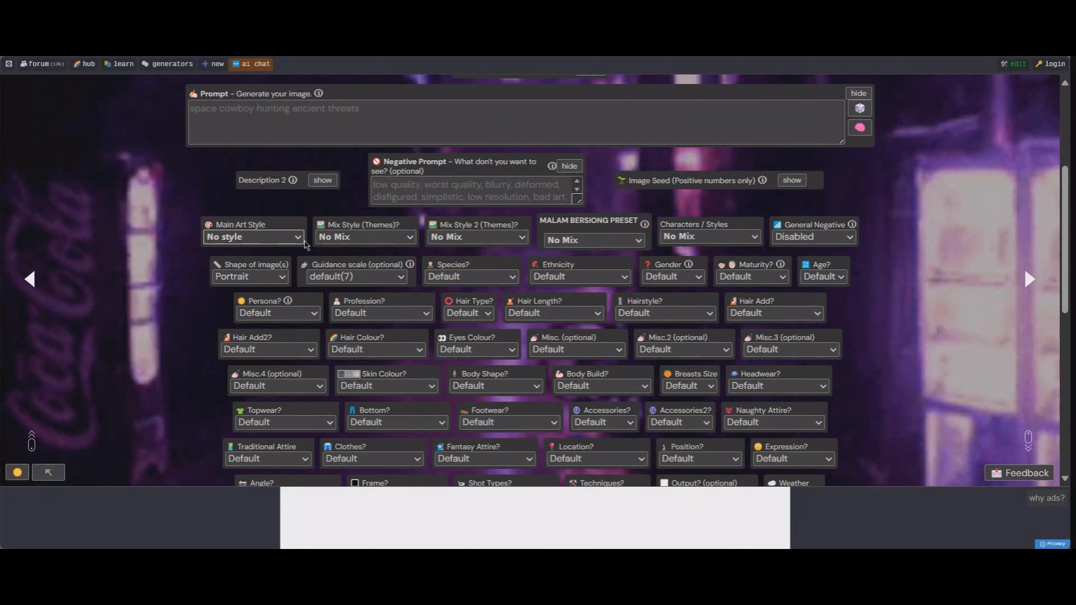
click(303, 240)
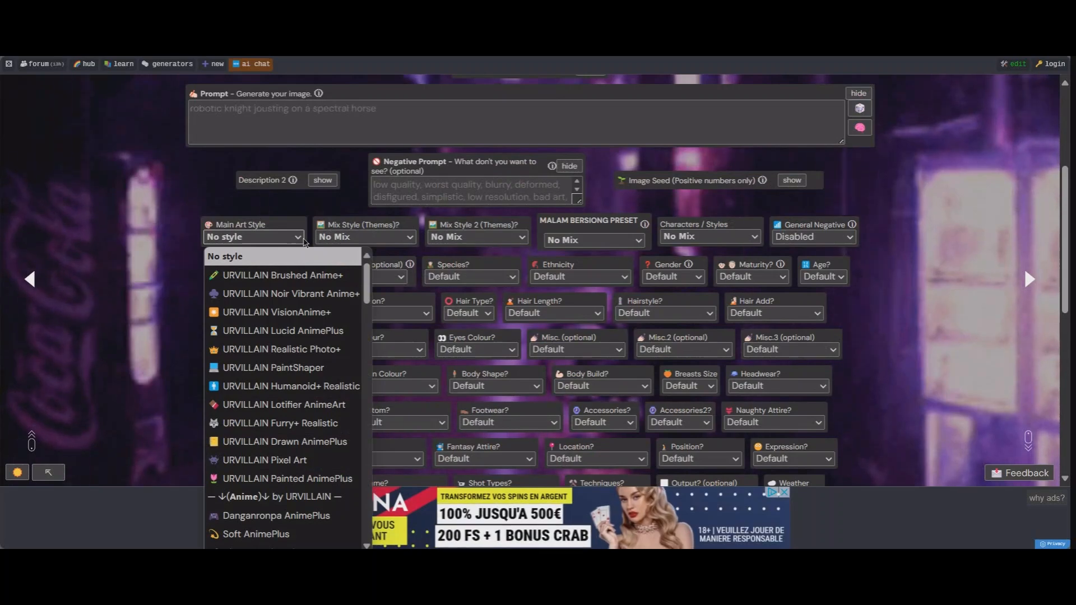
click(312, 242)
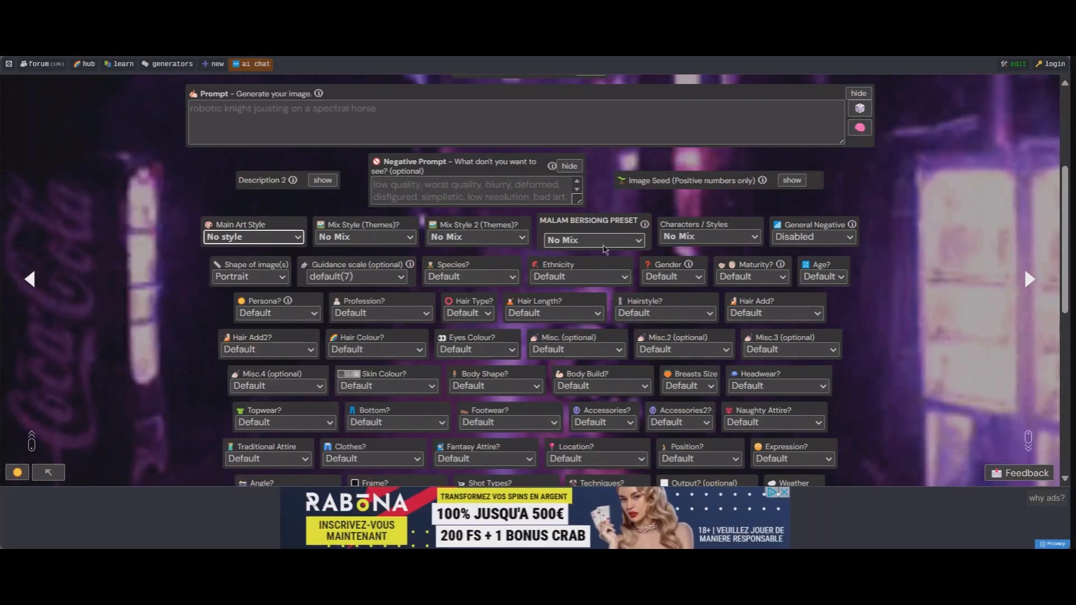
scroll(811, 251, down, 8)
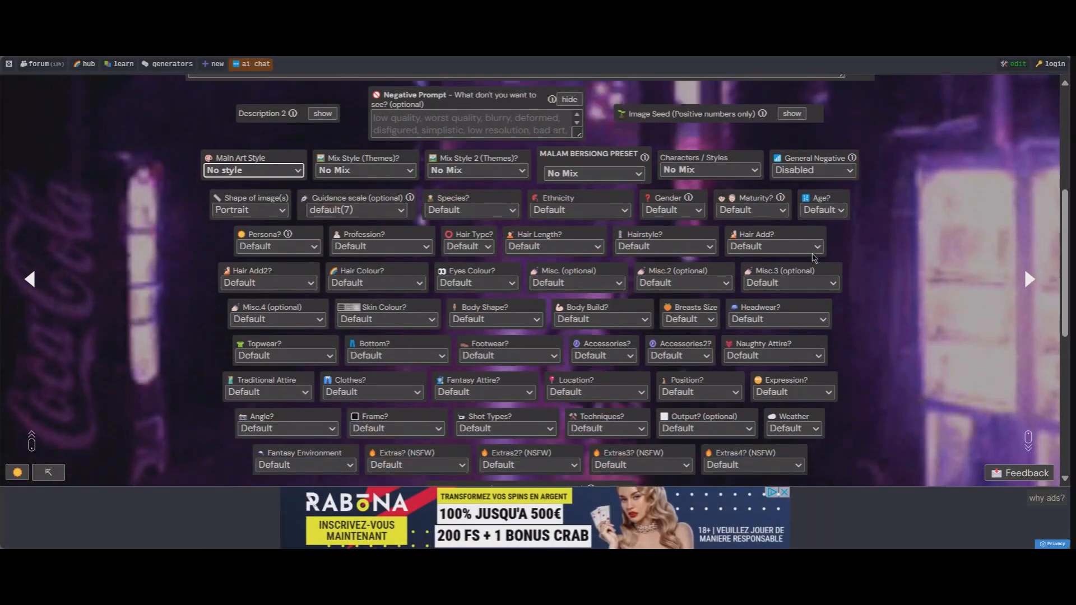
scroll(800, 270, up, 12)
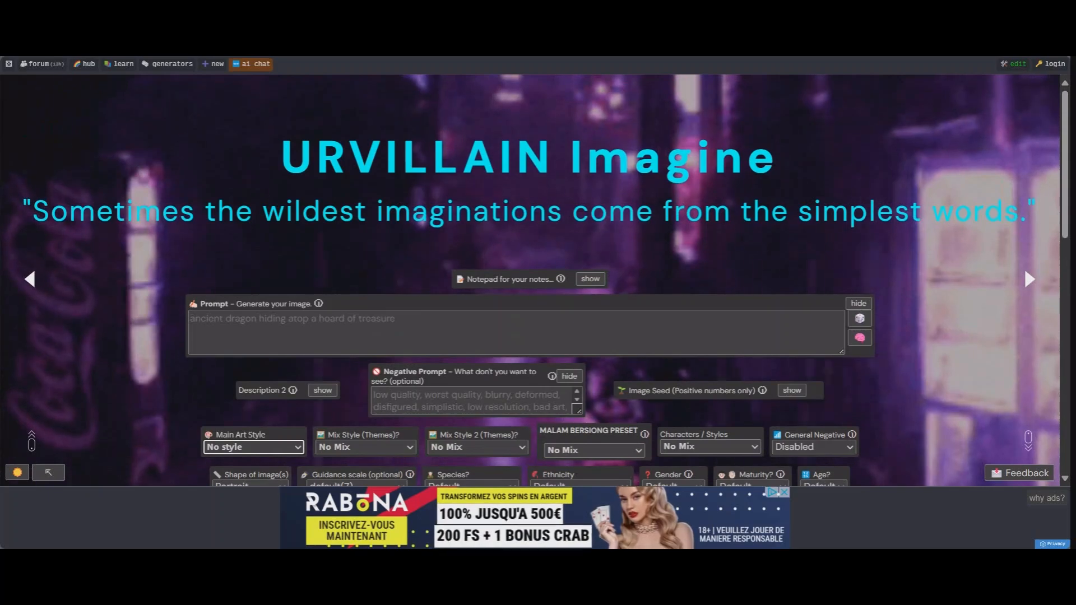
Step: Return from URVILLAIN Imagine to the Recently Updated Generators listing and look through its older and newest entries for image generators
key(F5)
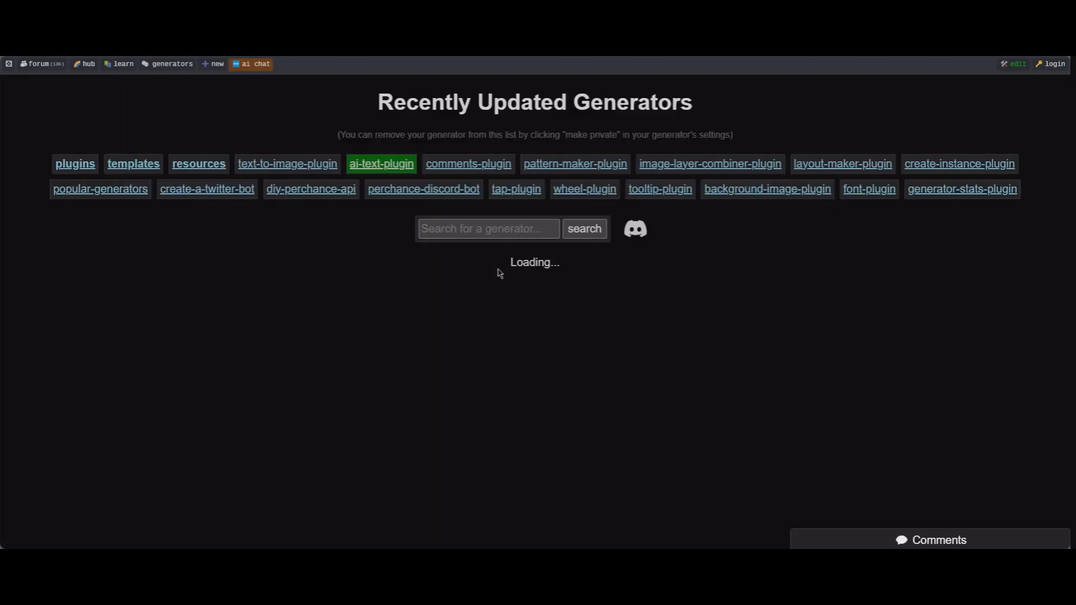
scroll(530, 287, down, 5)
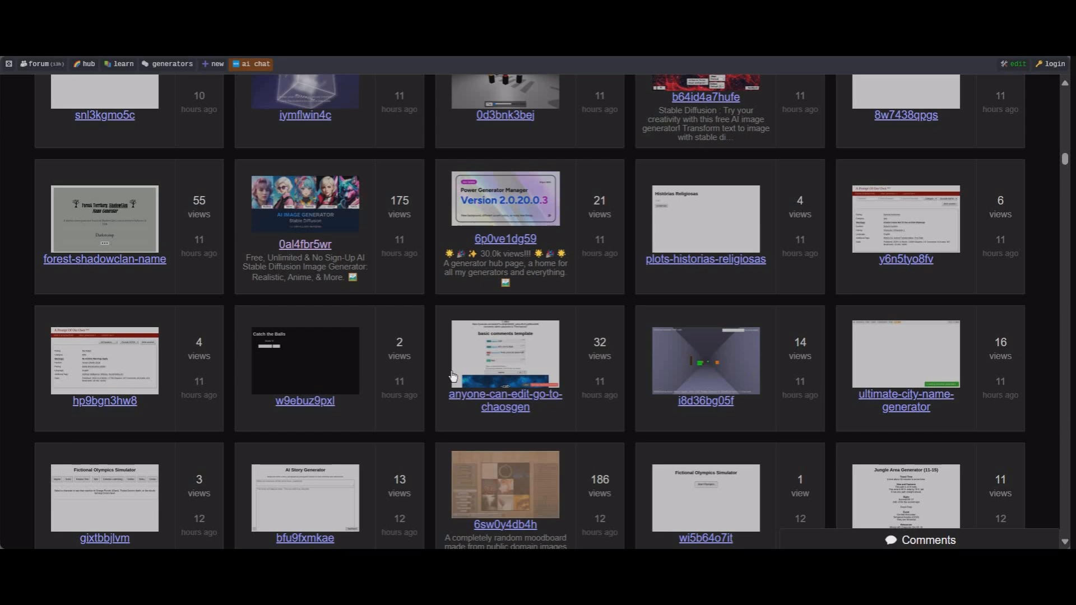
scroll(649, 371, up, 3)
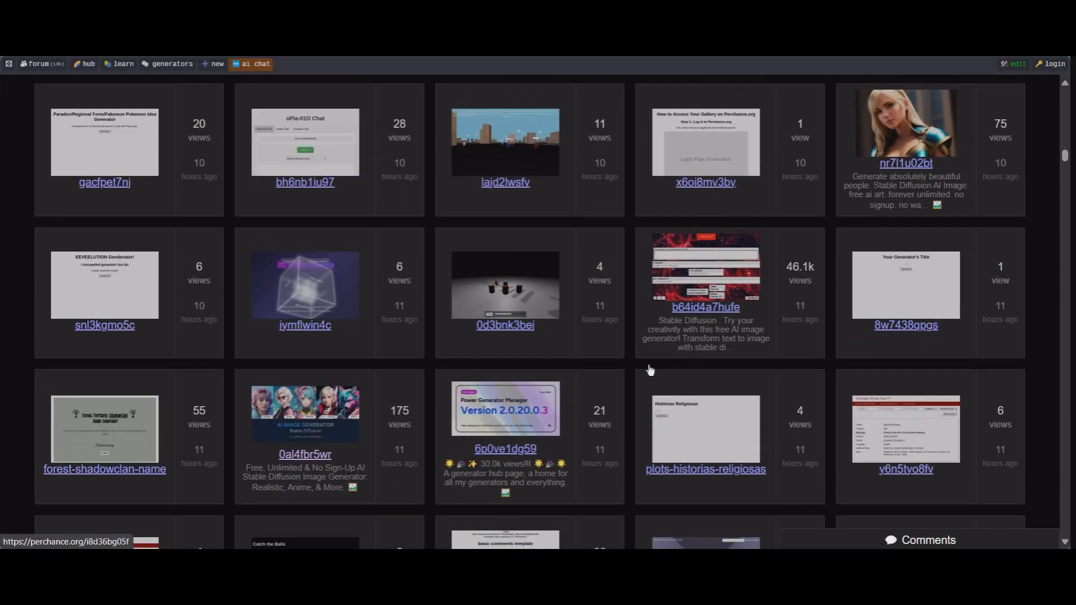
scroll(649, 370, up, 15)
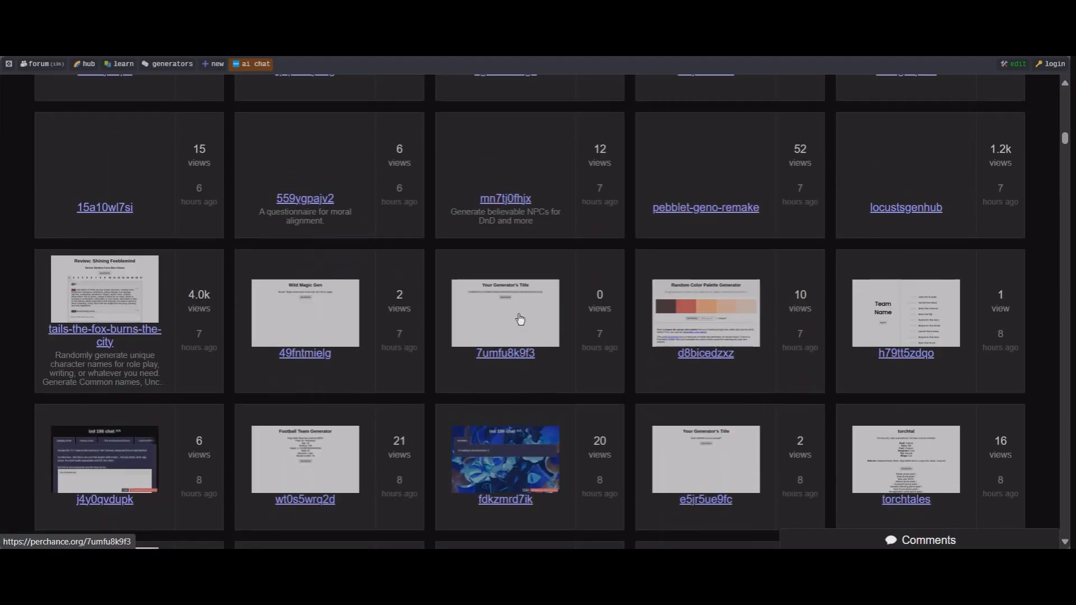
scroll(520, 319, up, 15)
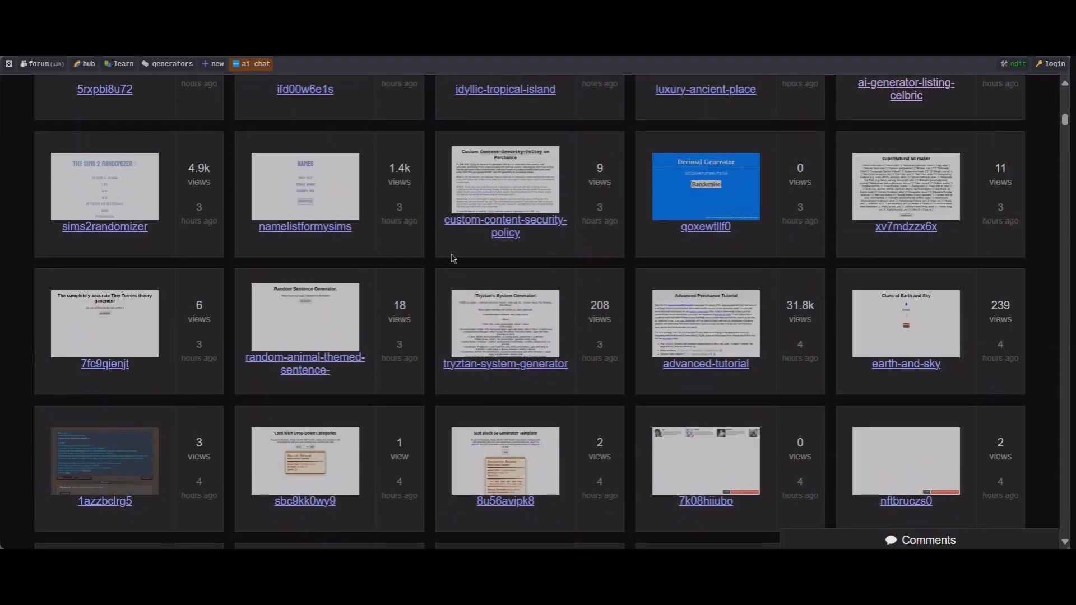
scroll(453, 257, up, 15)
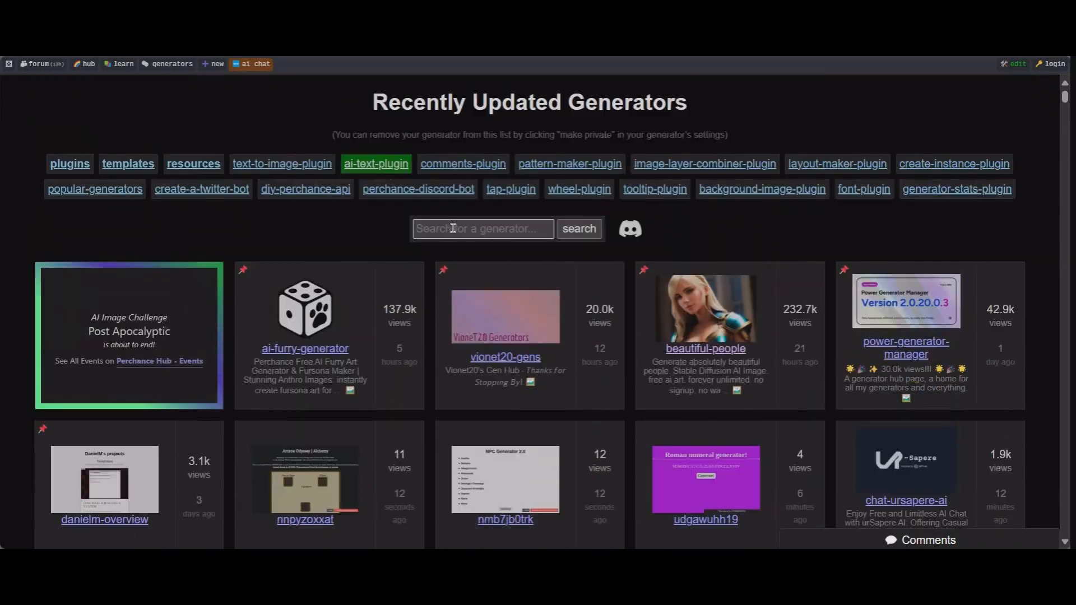
scroll(448, 252, down, 15)
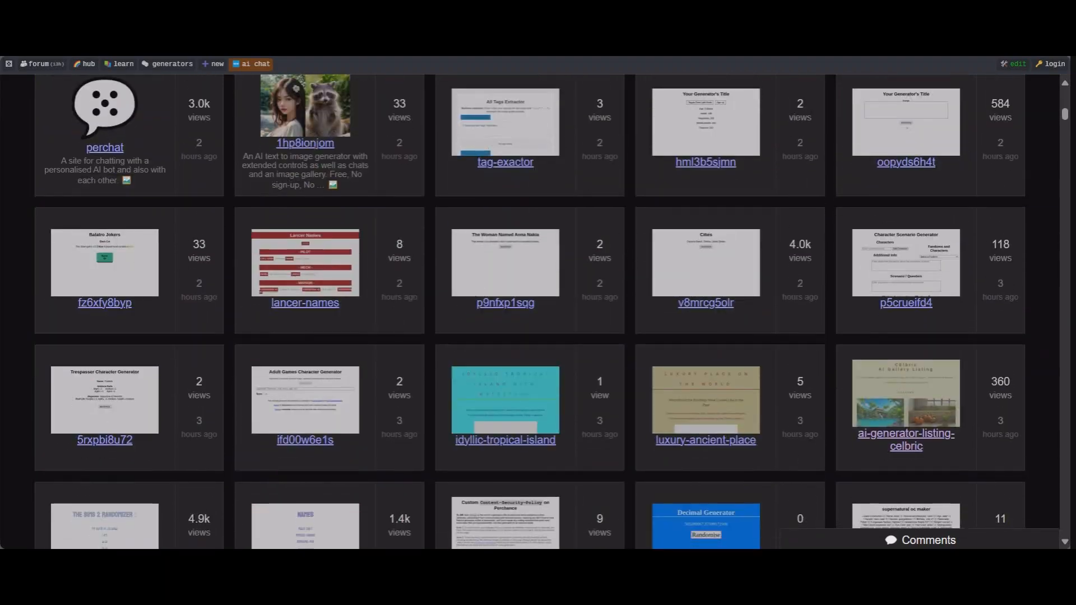
scroll(390, 209, down, 3)
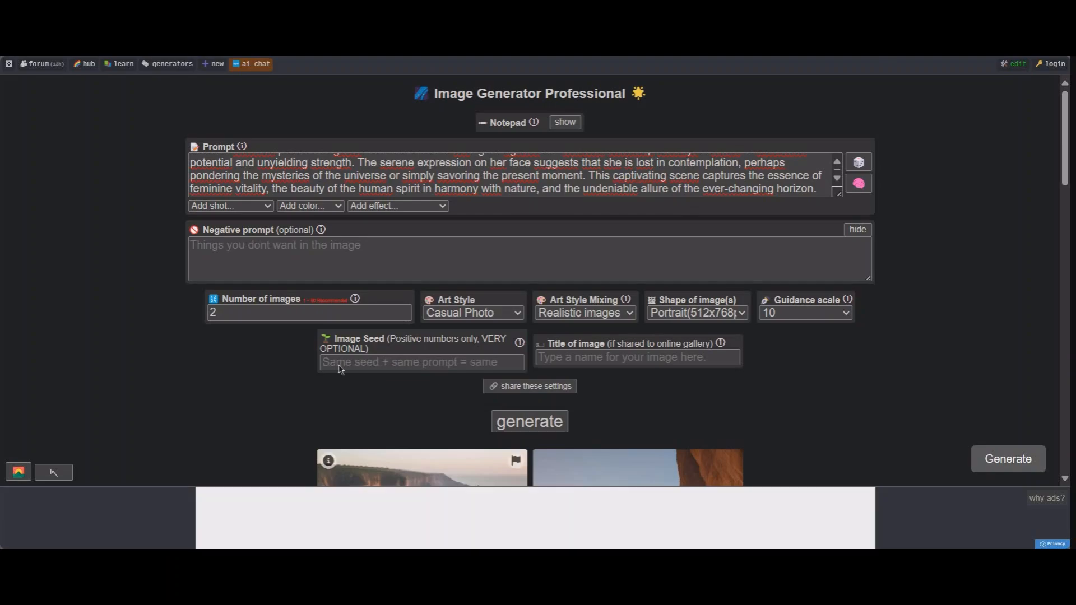
Step: Revisit Image Generator Professional and the prompt's French translation, and switch to the Artistic Club page of AI generator links
scroll(538, 280, down, 5)
scroll(788, 70, up, 5)
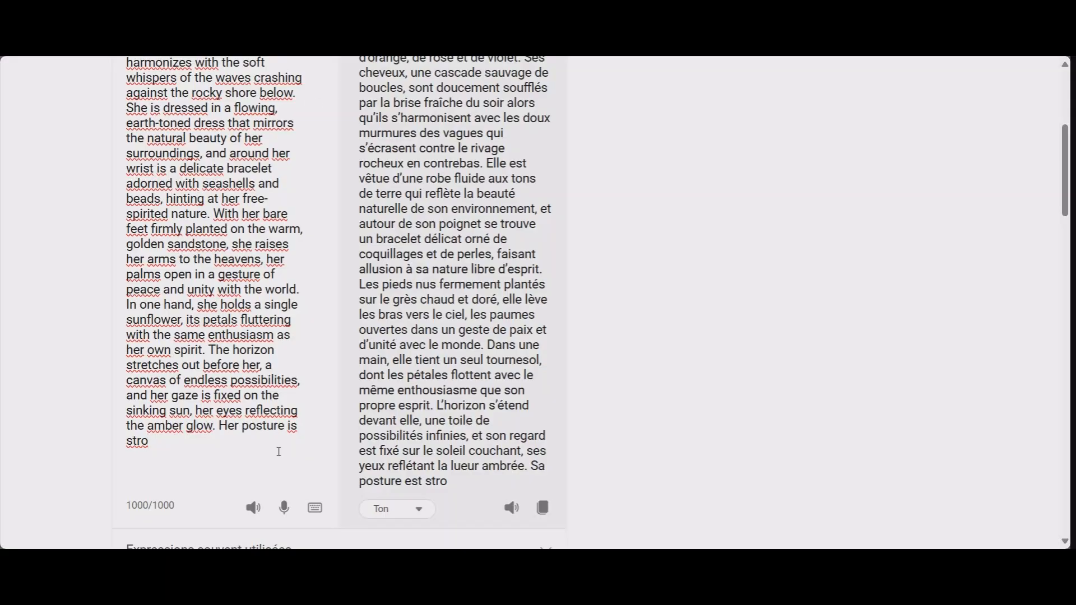
scroll(667, 340, up, 5)
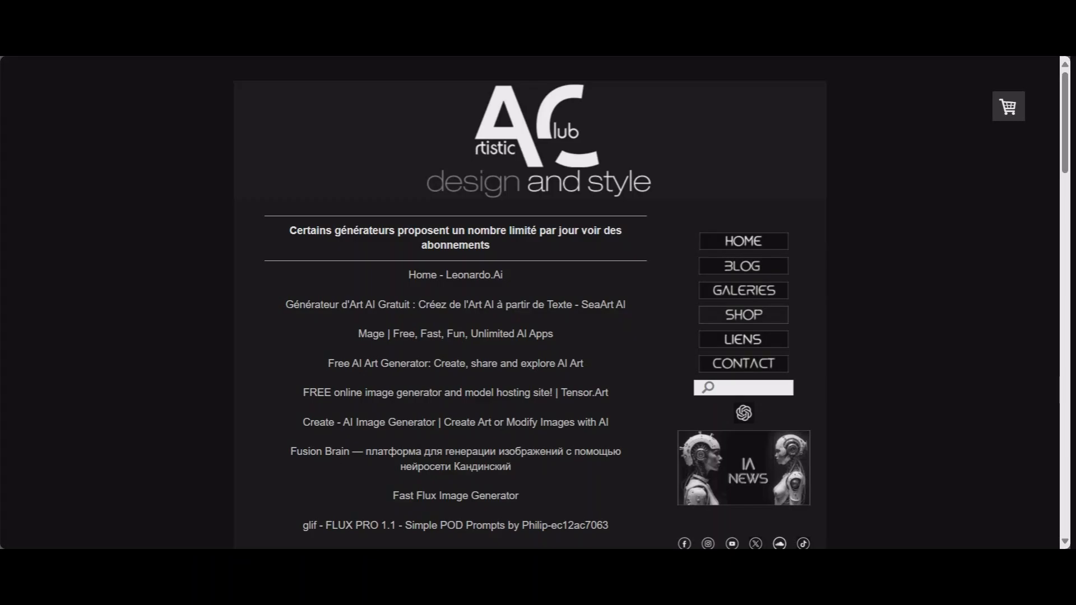
Step: Examine the Artistic Club link list from the daily-limited generators through the multitask, sticker and drawing-based sections to the paid generators
scroll(560, 493, down, 8)
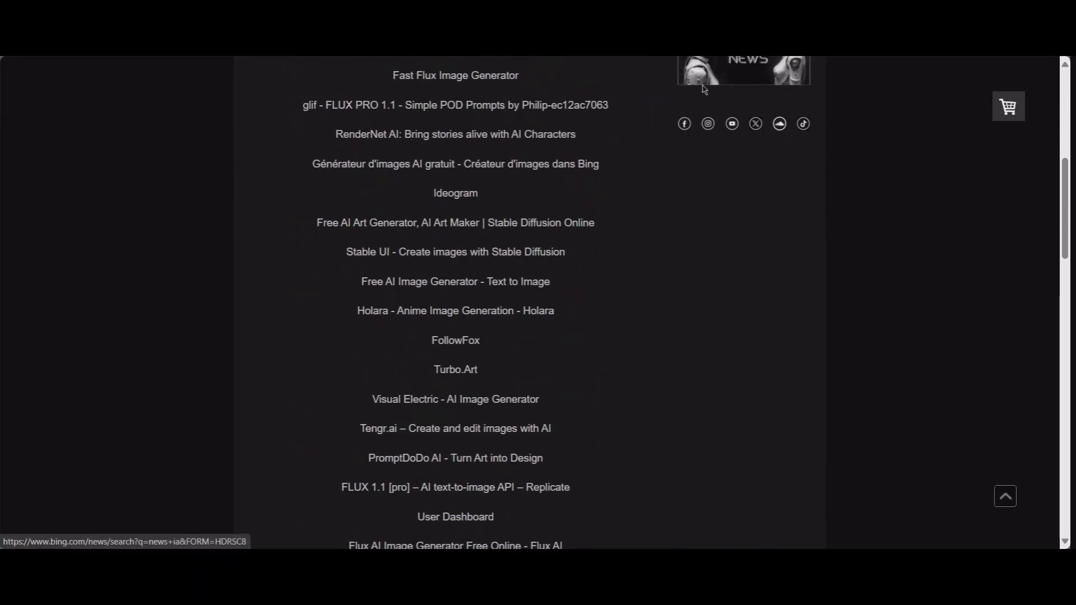
scroll(449, 480, up, 5)
scroll(452, 325, down, 4)
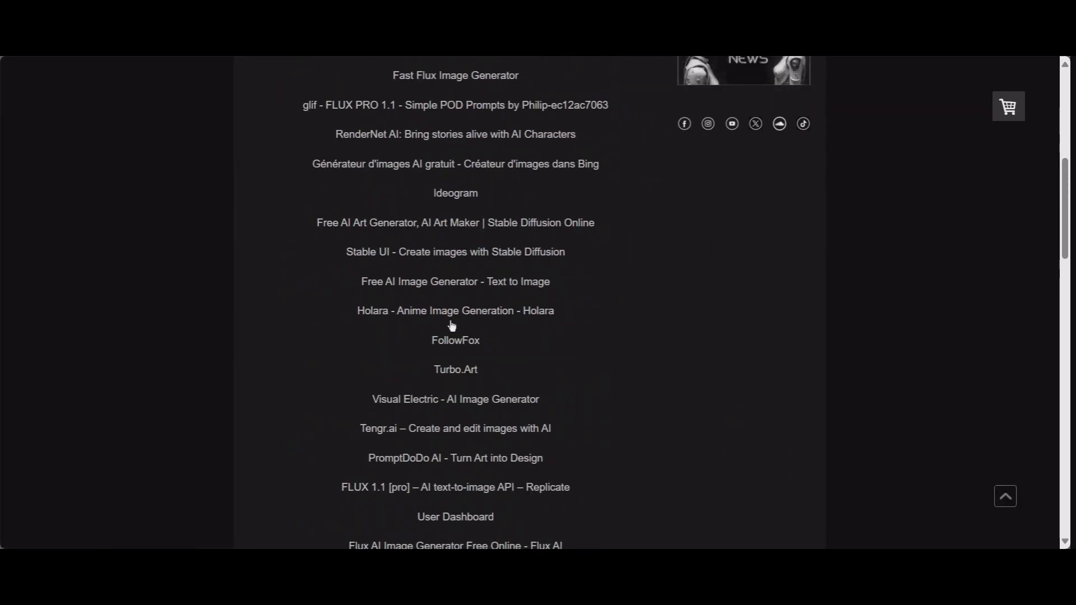
scroll(451, 326, down, 4)
scroll(554, 510, up, 3)
scroll(510, 372, down, 3)
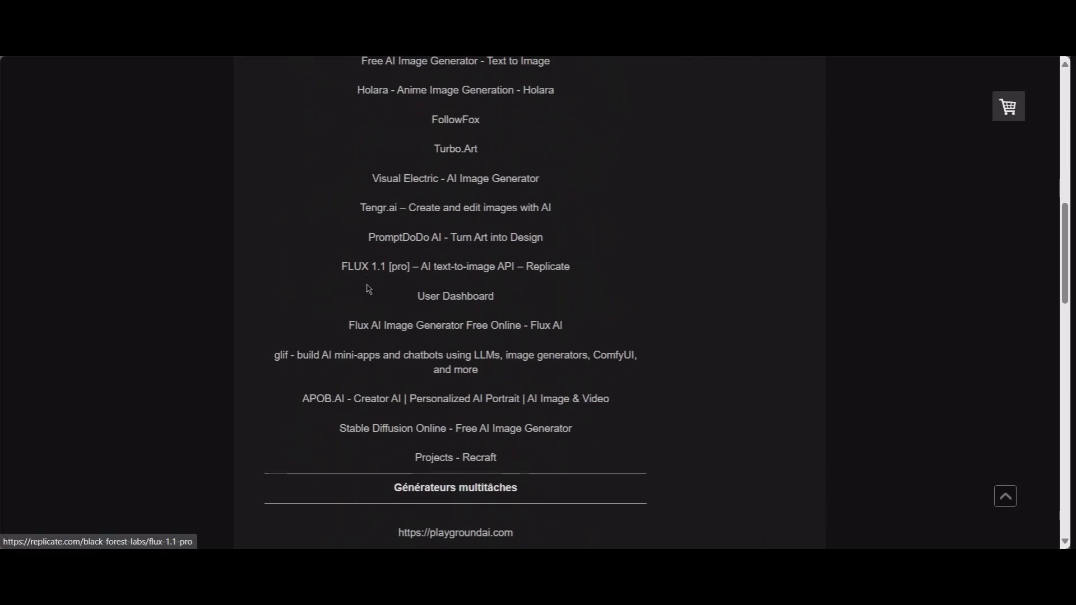
scroll(386, 289, down, 3)
scroll(413, 289, down, 6)
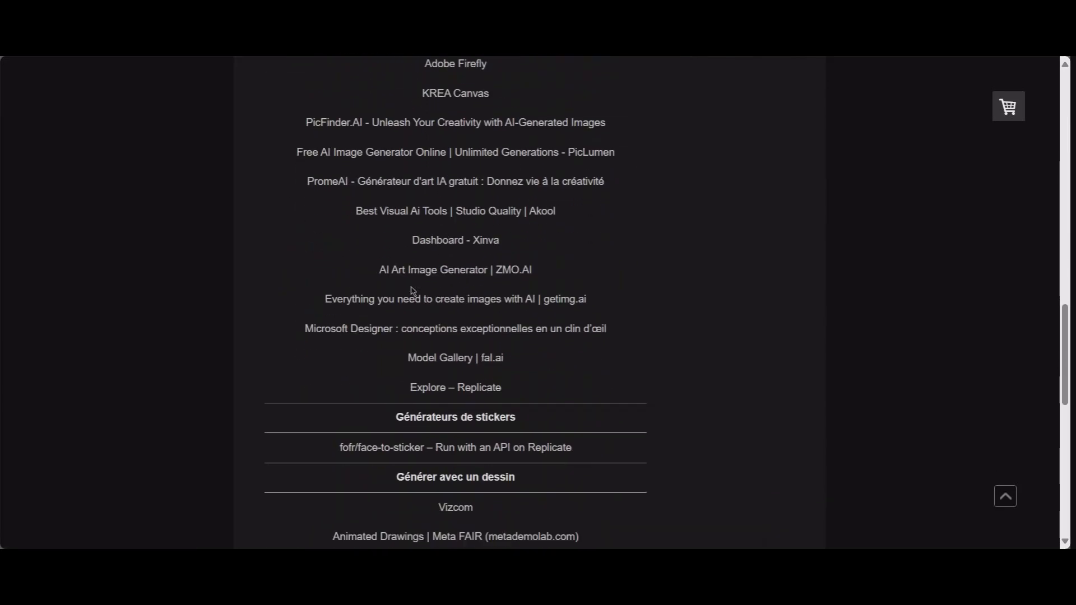
scroll(413, 290, down, 3)
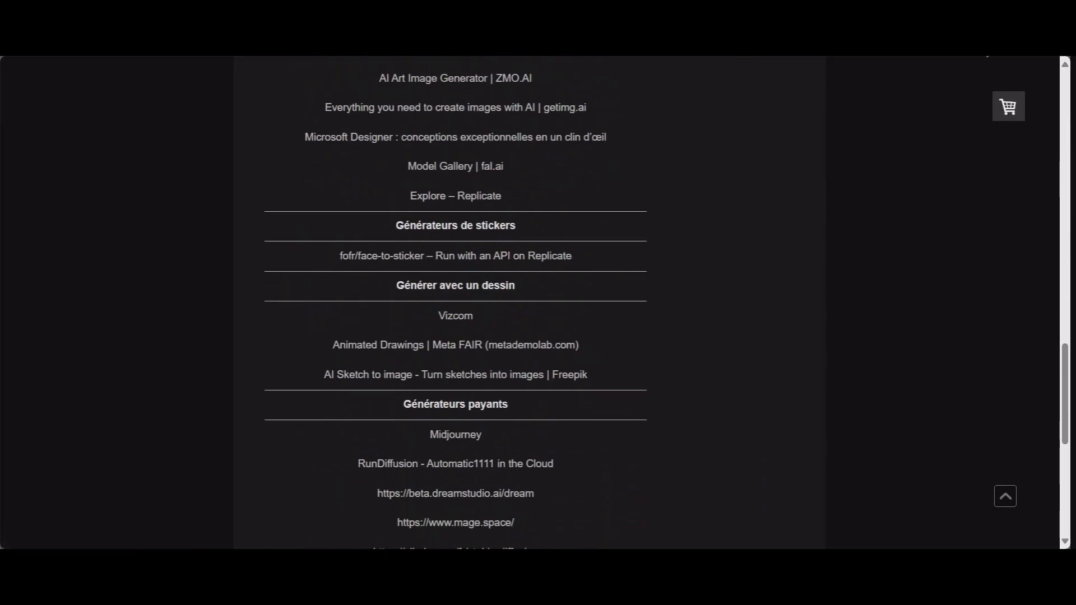
scroll(359, 460, down, 7)
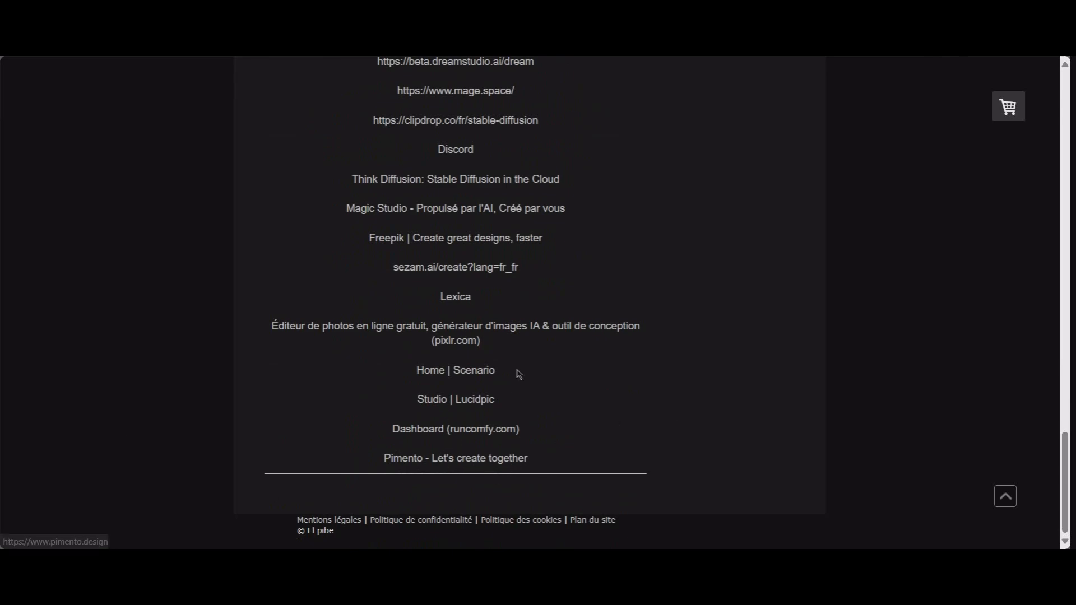
Step: Look over the paid generators at the end of the link list again and return to the multitask generators section
scroll(516, 372, up, 10)
scroll(516, 331, down, 1)
scroll(490, 260, down, 10)
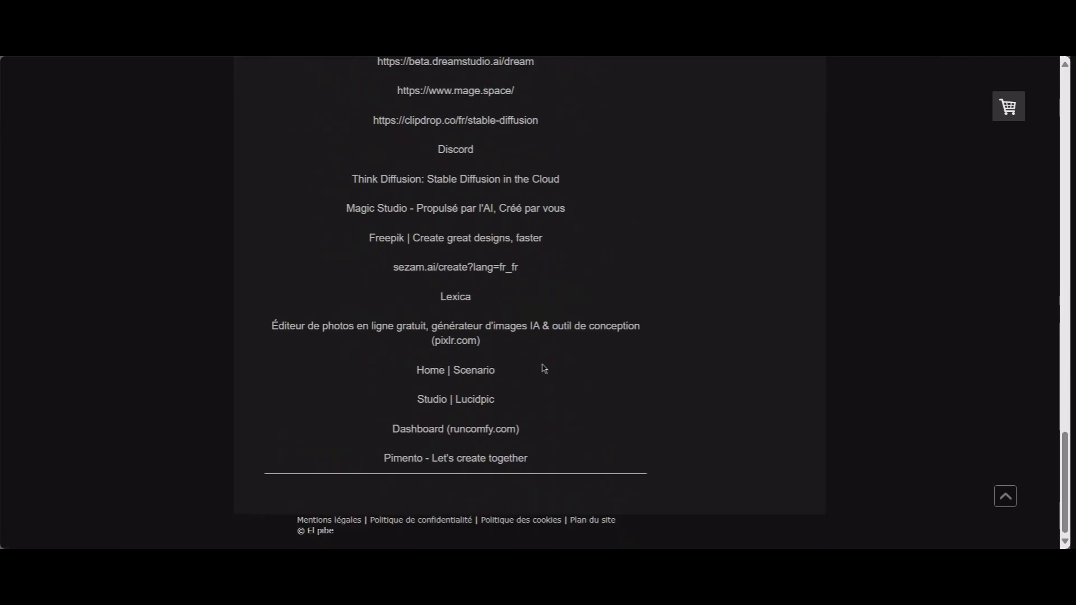
scroll(571, 409, up, 18)
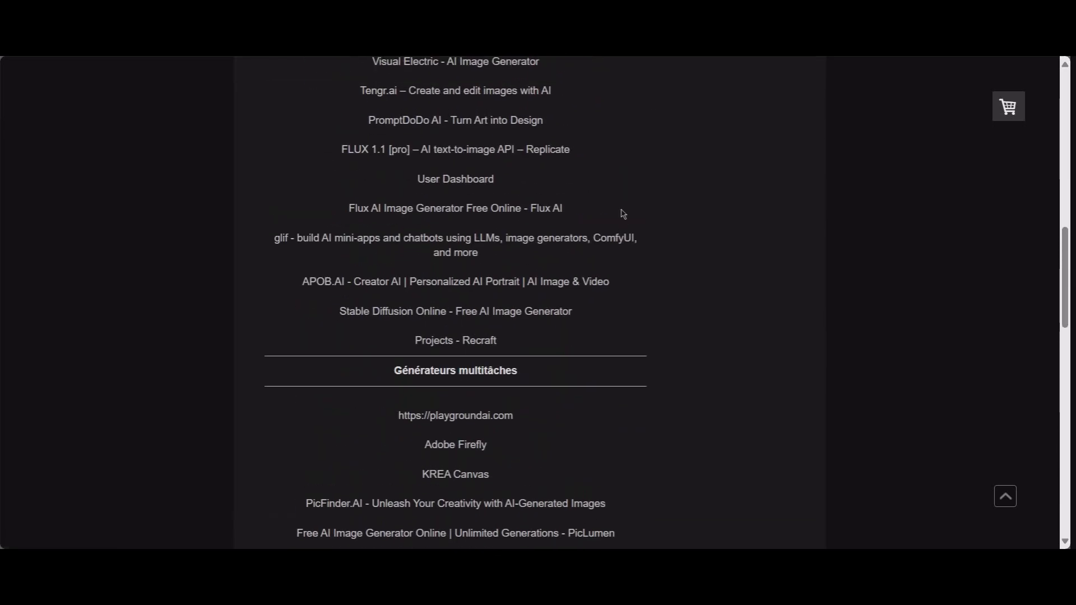